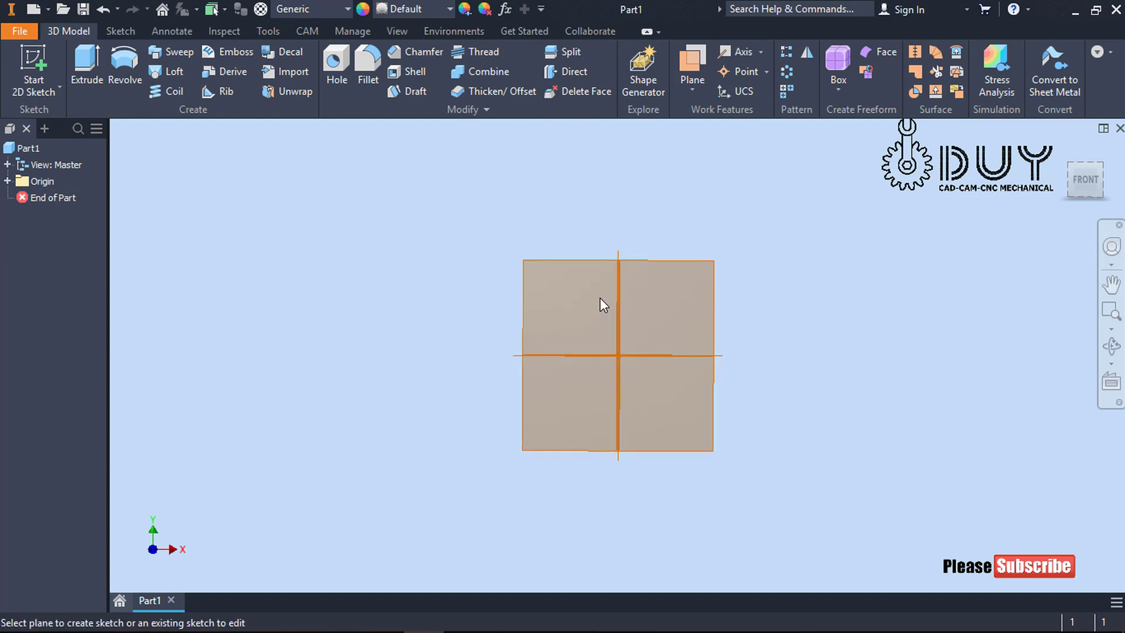
- Start a sketch on the front XY plane and draw a circle about 20 mm in diameter centred on the origin
{"action": "scroll", "coordinate": [574, 210], "scroll_direction": "down", "scroll_amount": 5}
{"action": "left_click", "coordinate": [572, 206]}
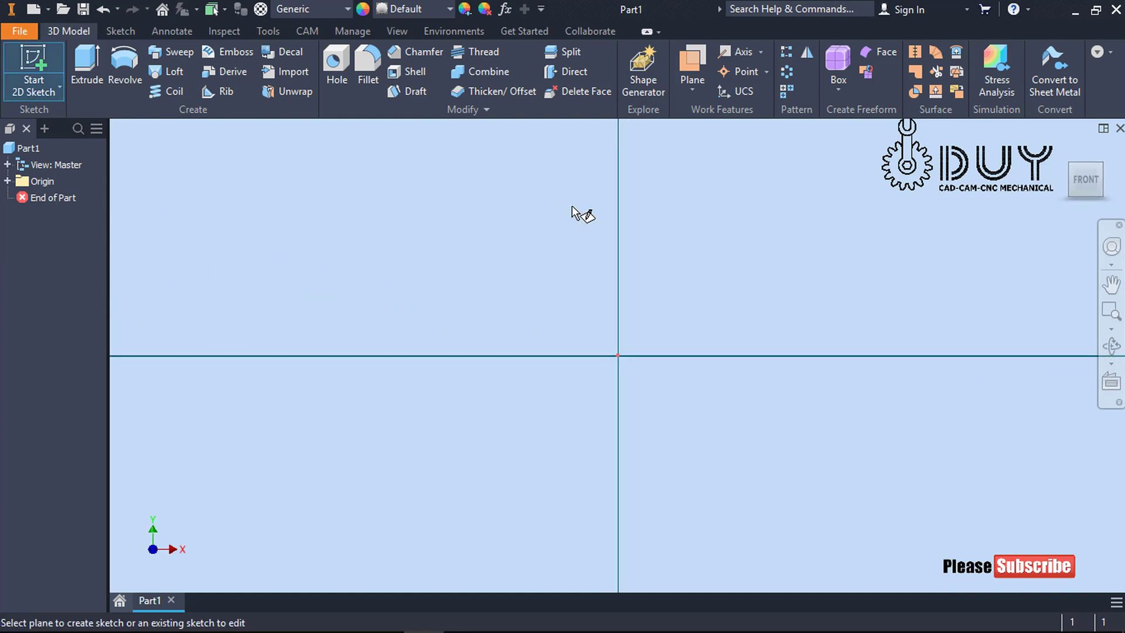
{"action": "right_click", "coordinate": [488, 212]}
{"action": "left_click", "coordinate": [450, 189]}
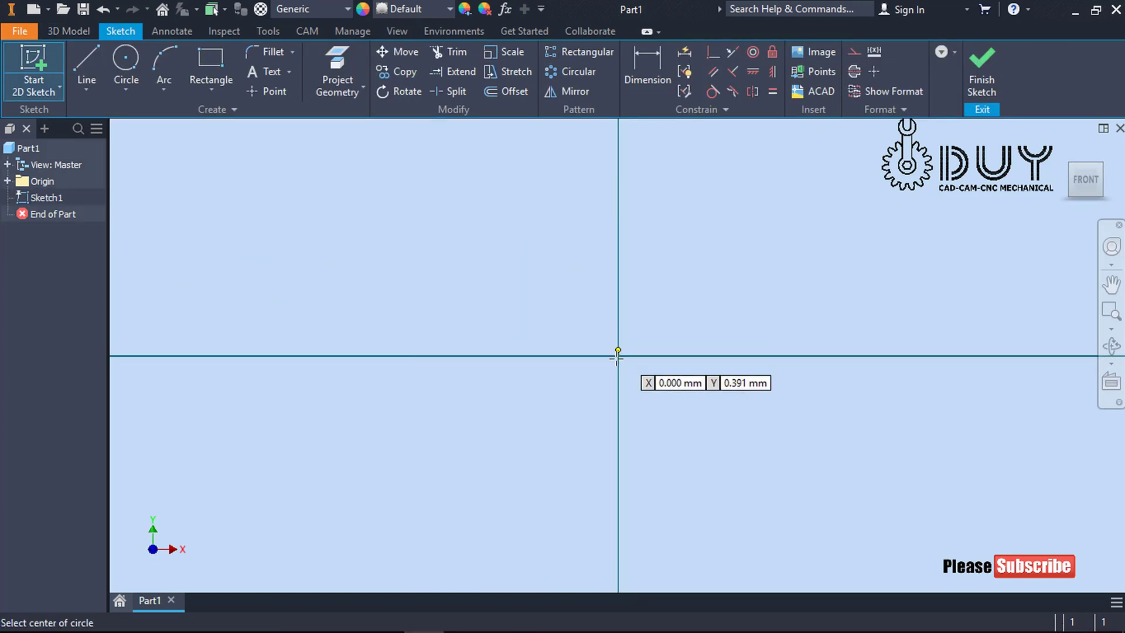
{"action": "left_click", "coordinate": [618, 356]}
{"action": "left_click", "coordinate": [726, 270]}
- Dimension the circle's diameter as 76 mm and finish the sketch
{"action": "right_click", "coordinate": [809, 203]}
{"action": "left_click", "coordinate": [773, 227]}
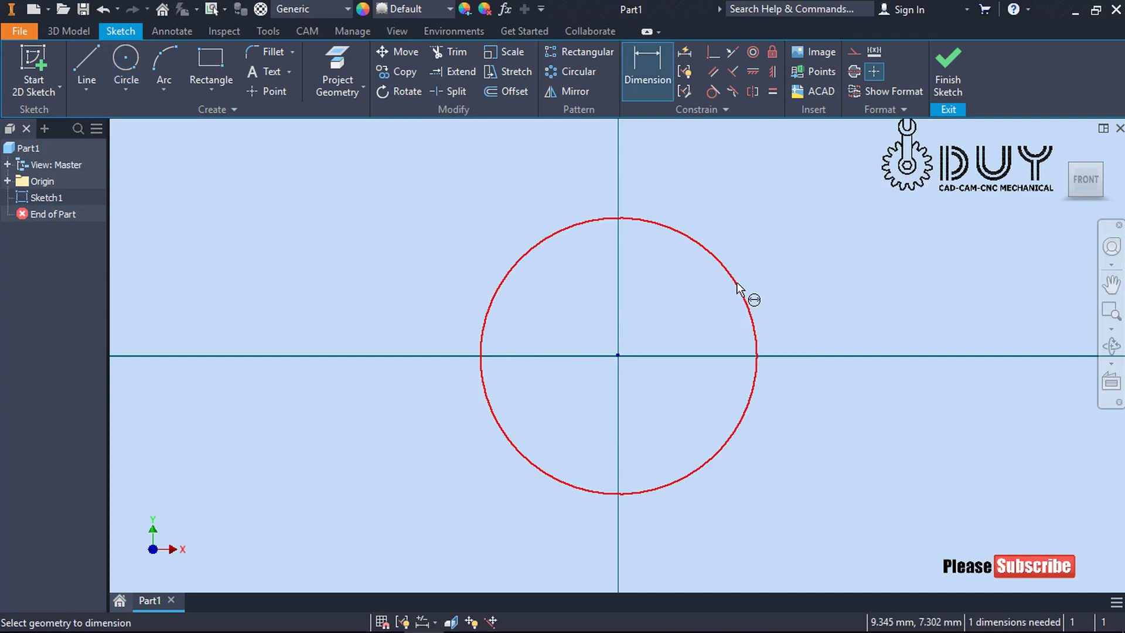
{"action": "left_click", "coordinate": [745, 292]}
{"action": "left_click", "coordinate": [793, 238]}
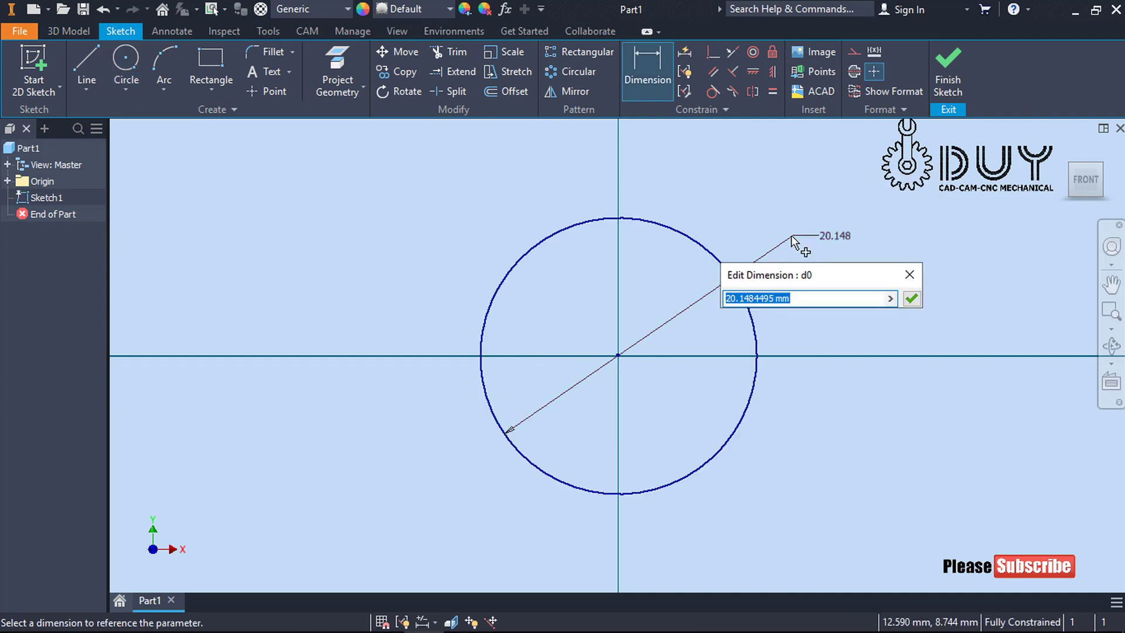
{"action": "type", "text": "76"}
{"action": "key", "text": "Return"}
{"action": "scroll", "coordinate": [677, 277], "scroll_direction": "down", "scroll_amount": 5}
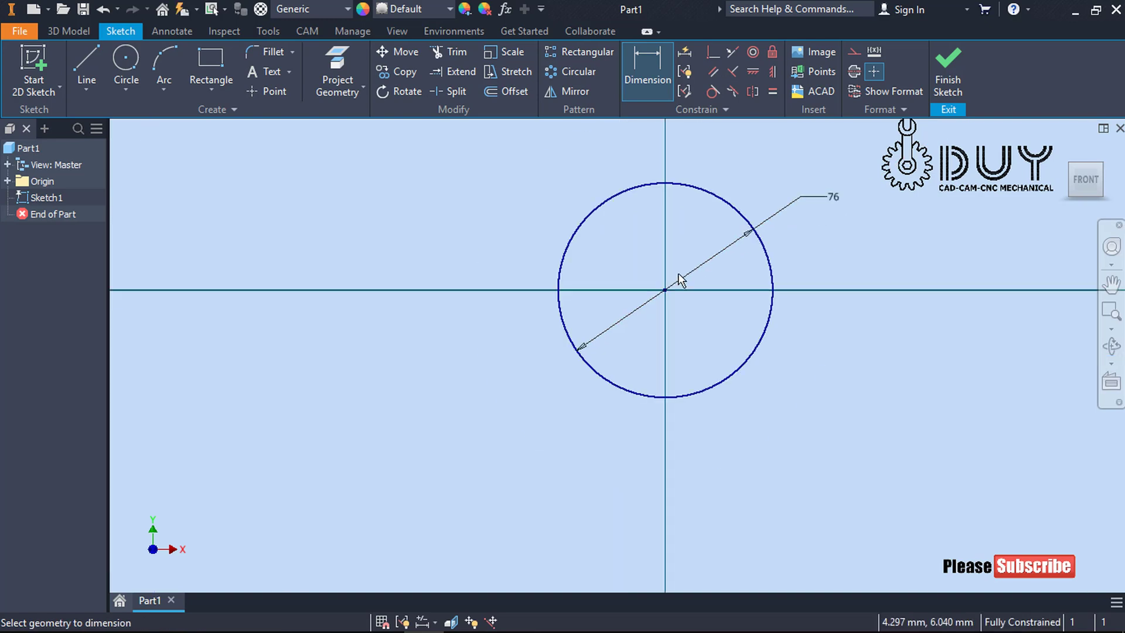
{"action": "right_click", "coordinate": [457, 193]}
{"action": "left_click", "coordinate": [455, 245]}
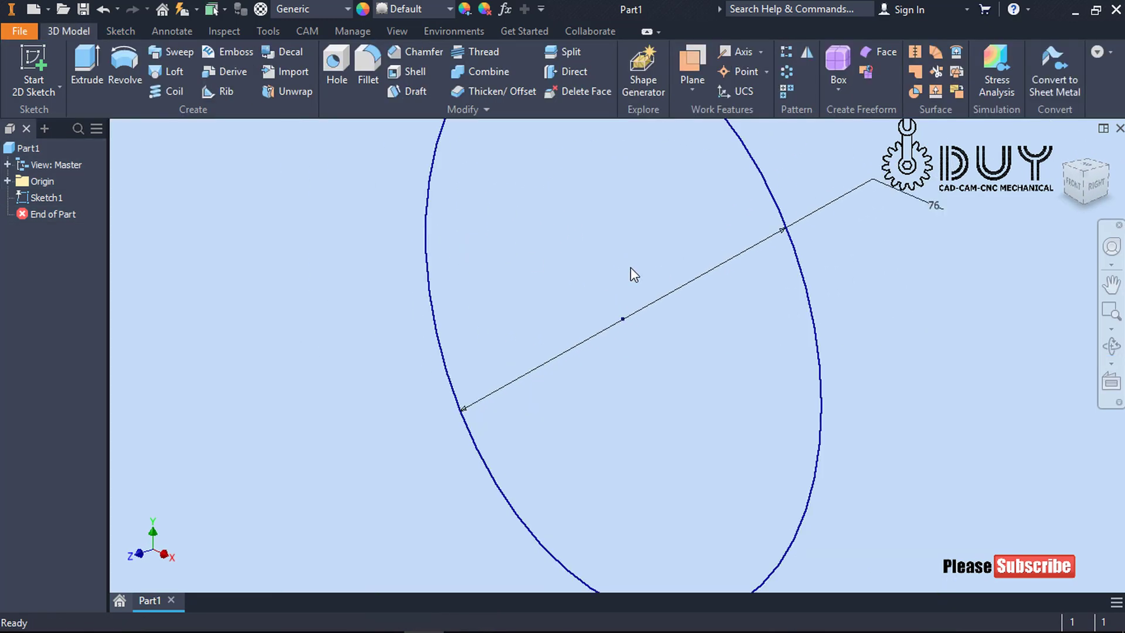
- Extrude the 76 mm circle symmetrically about the sketch plane with a total distance of 43 mm
{"action": "right_click", "coordinate": [408, 240]}
{"action": "left_click", "coordinate": [473, 220]}
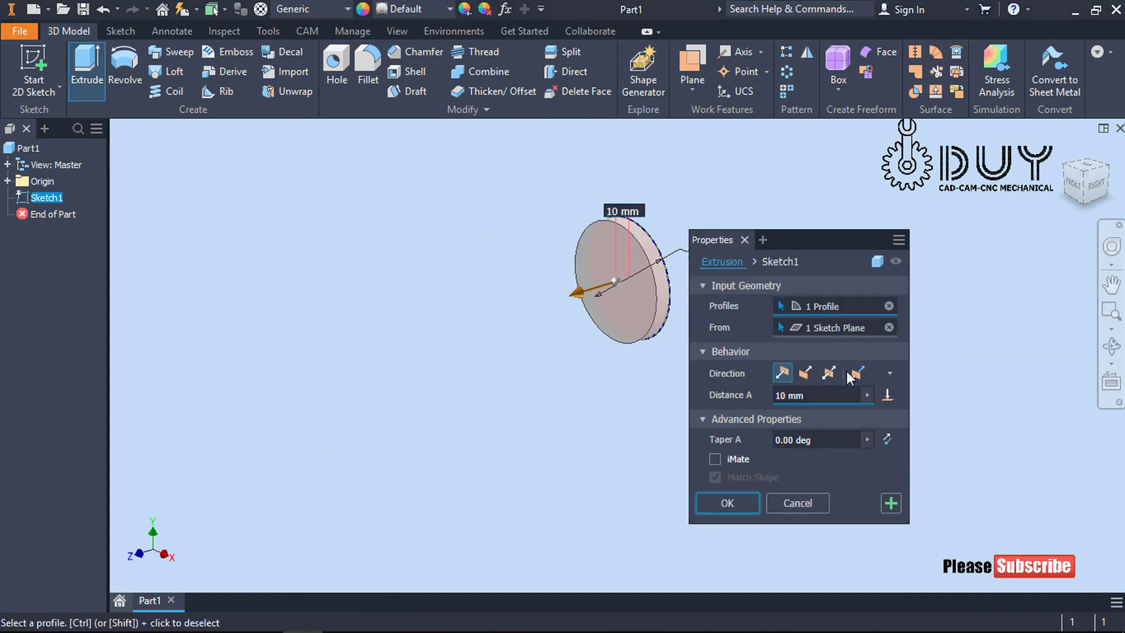
{"action": "left_click", "coordinate": [830, 373]}
{"action": "type", "text": "49"}
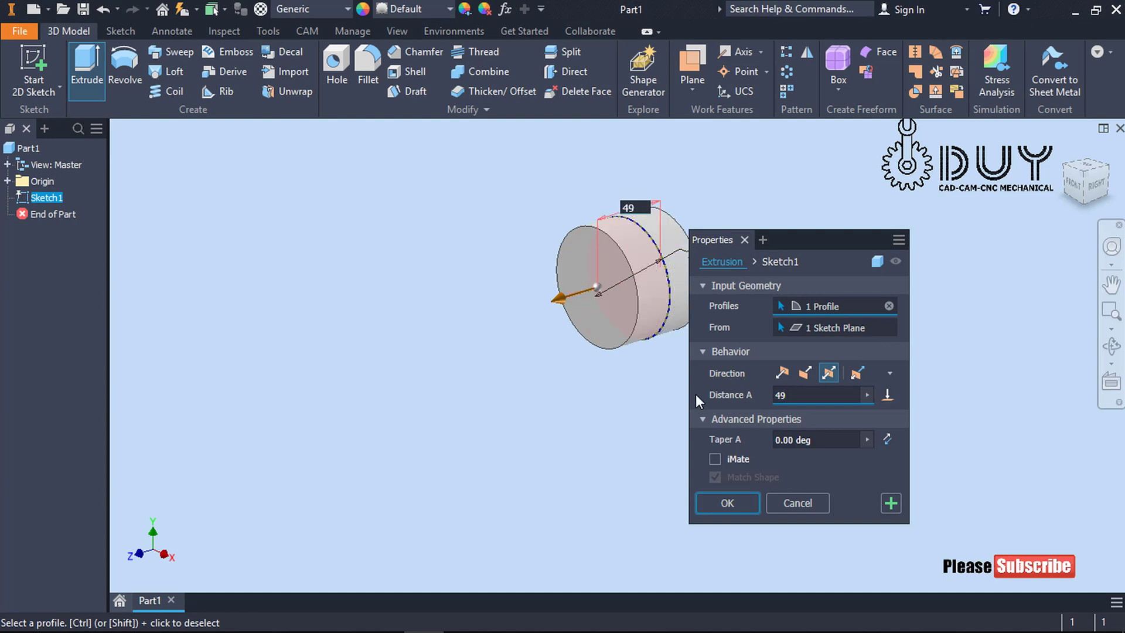
{"action": "key", "text": "BackSpace"}
{"action": "type", "text": "3"}
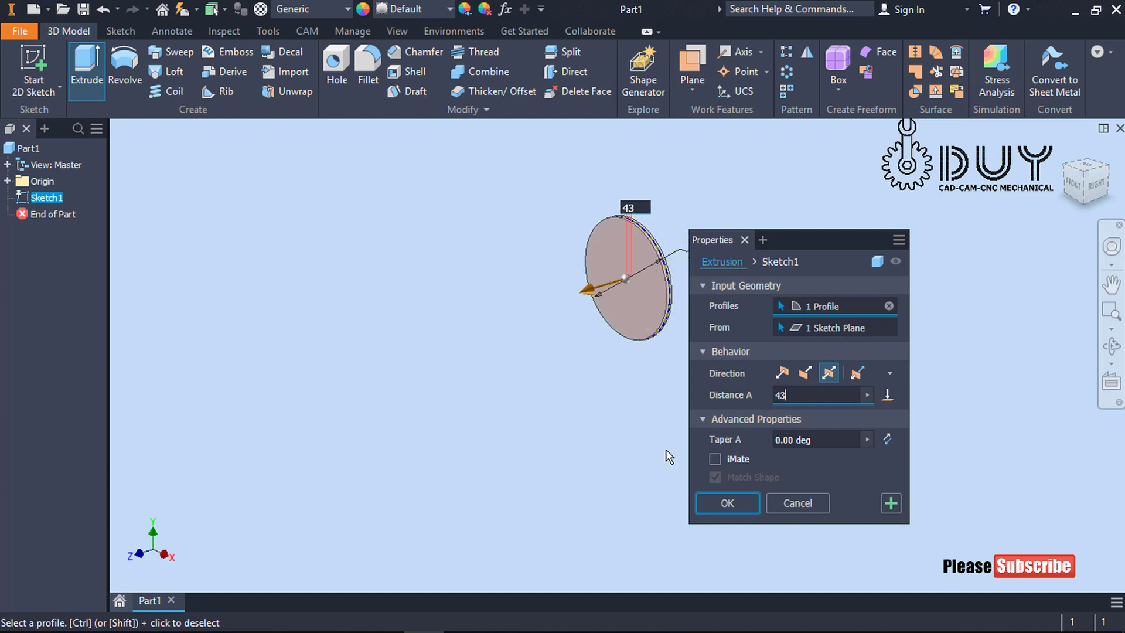
{"action": "left_click", "coordinate": [722, 502]}
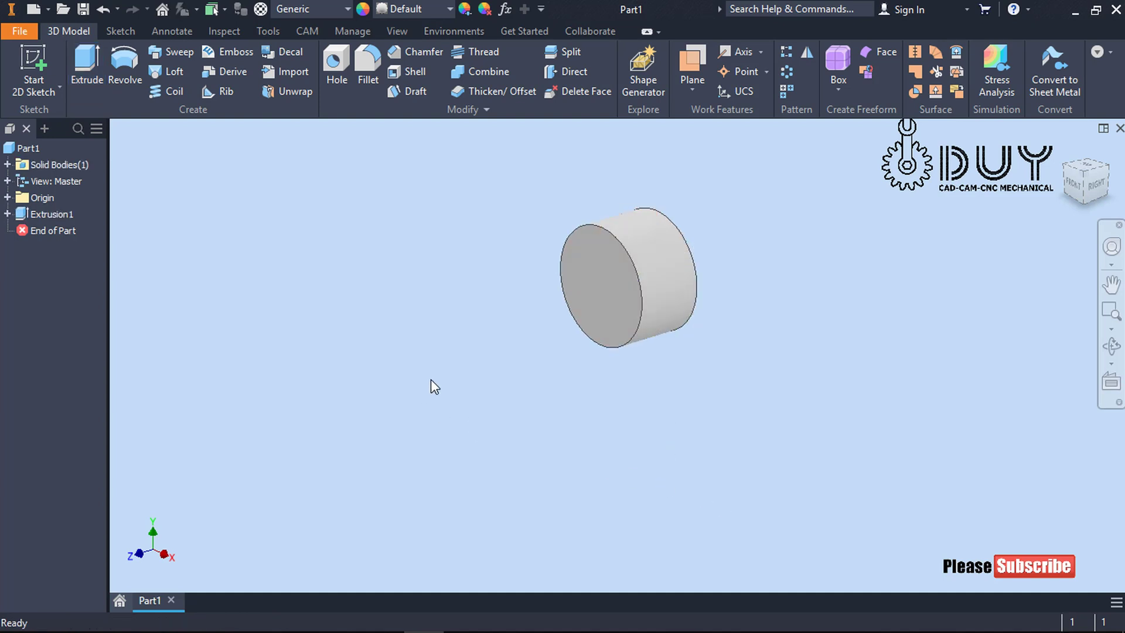
- Start a sketch on the cylinder's front face and draw a concentric circle about 39 mm in diameter
{"action": "right_click", "coordinate": [447, 378]}
{"action": "left_click", "coordinate": [460, 362]}
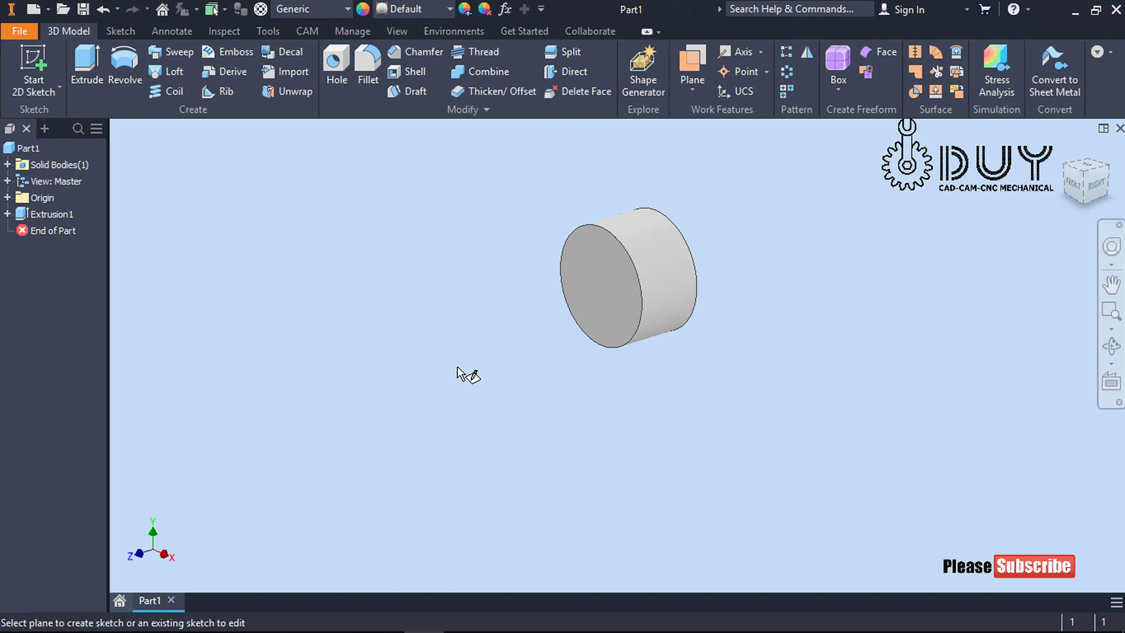
{"action": "left_click", "coordinate": [611, 297]}
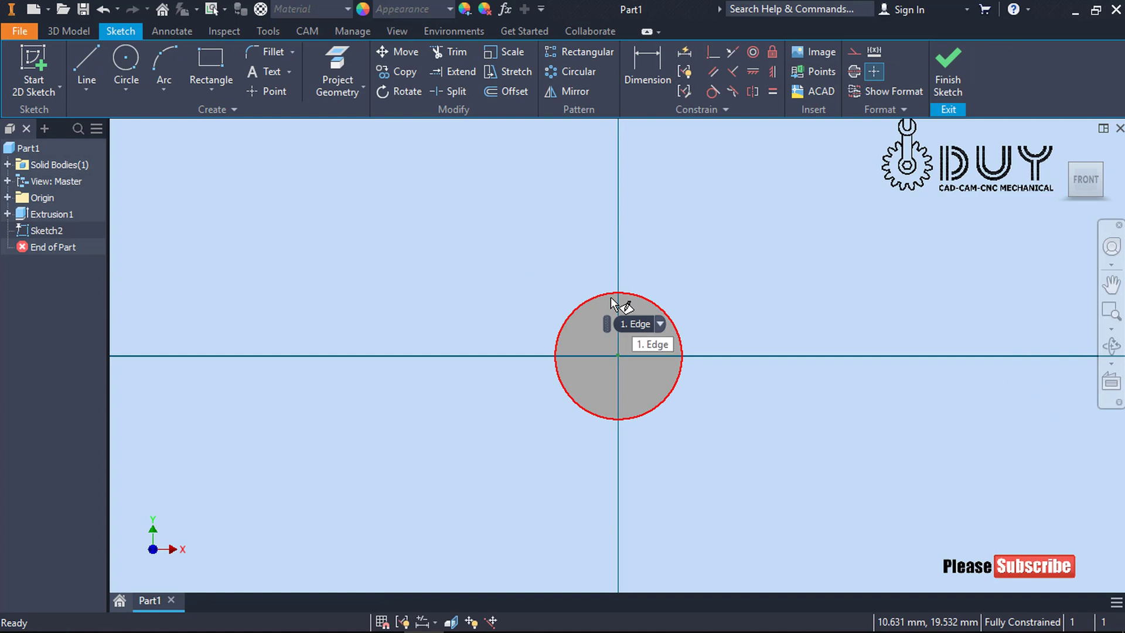
{"action": "right_click", "coordinate": [524, 251]}
{"action": "left_click", "coordinate": [490, 227]}
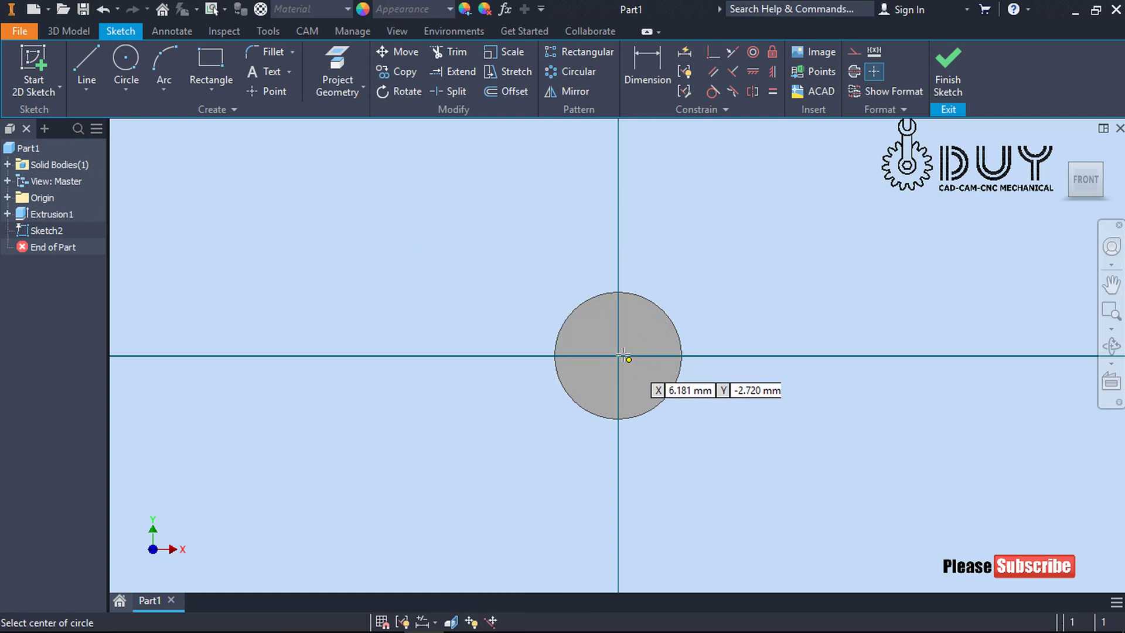
{"action": "left_click", "coordinate": [618, 355]}
{"action": "left_click", "coordinate": [595, 331]}
- Dimension the inner circle's diameter as 52 mm and finish the sketch
{"action": "right_click", "coordinate": [750, 232]}
{"action": "left_click", "coordinate": [683, 252]}
{"action": "left_click", "coordinate": [649, 339]}
{"action": "left_click", "coordinate": [771, 241]}
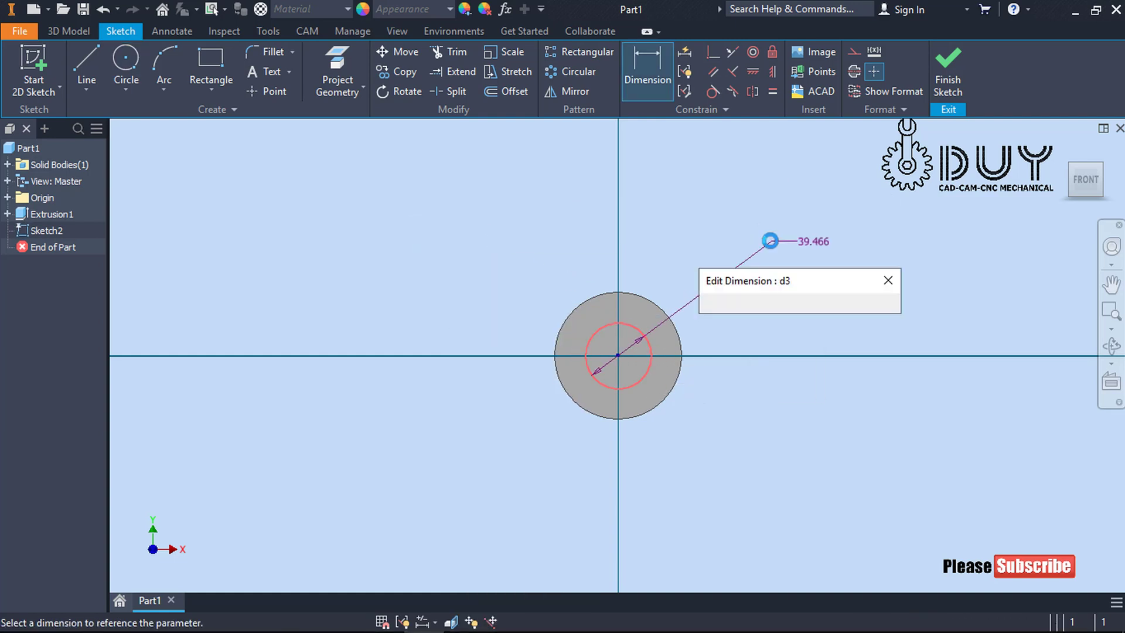
{"action": "type", "text": "52"}
{"action": "key", "text": "Return"}
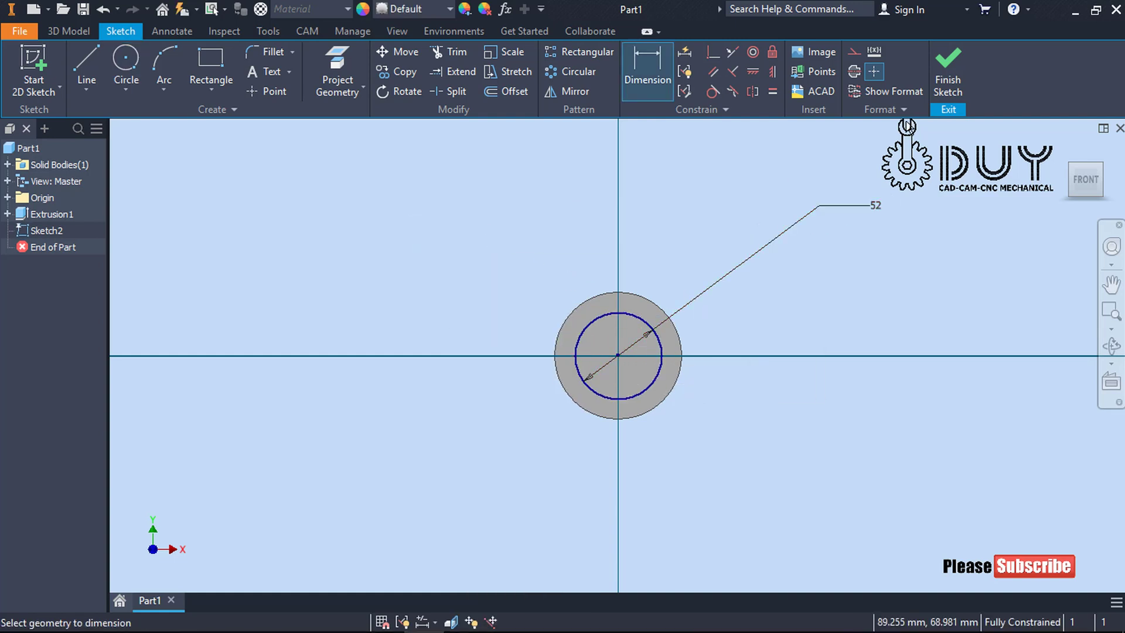
{"action": "left_click", "coordinate": [948, 71]}
- Cut the 52 mm circle 43 mm through the cylinder with a flipped-direction Extrude
{"action": "key", "text": "e"}
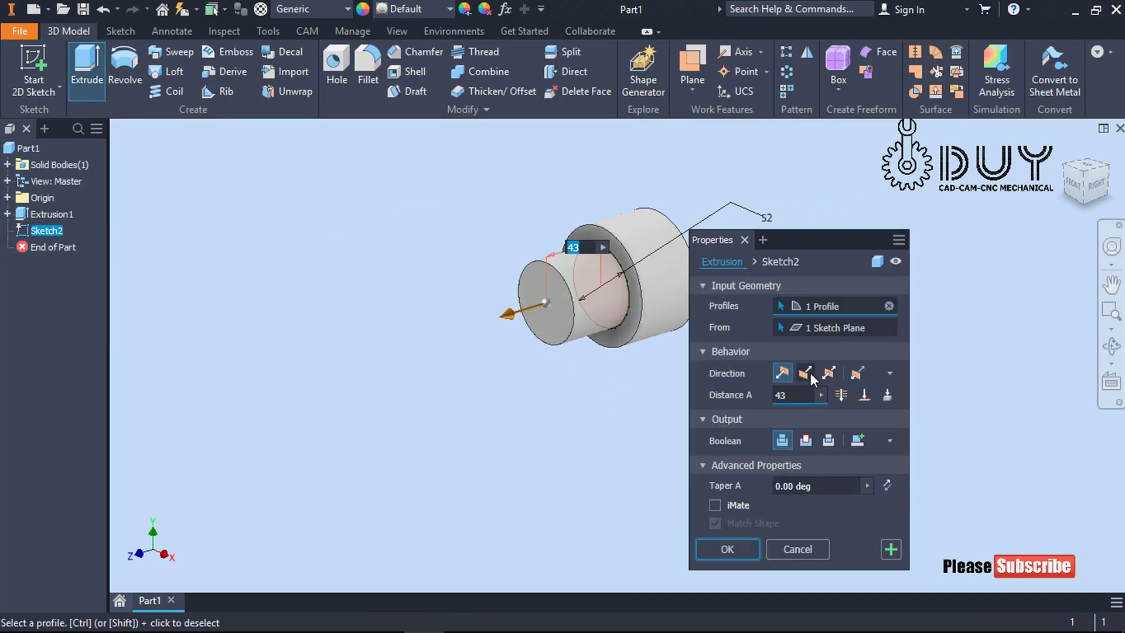
{"action": "left_click", "coordinate": [806, 373]}
{"action": "left_click", "coordinate": [730, 551]}
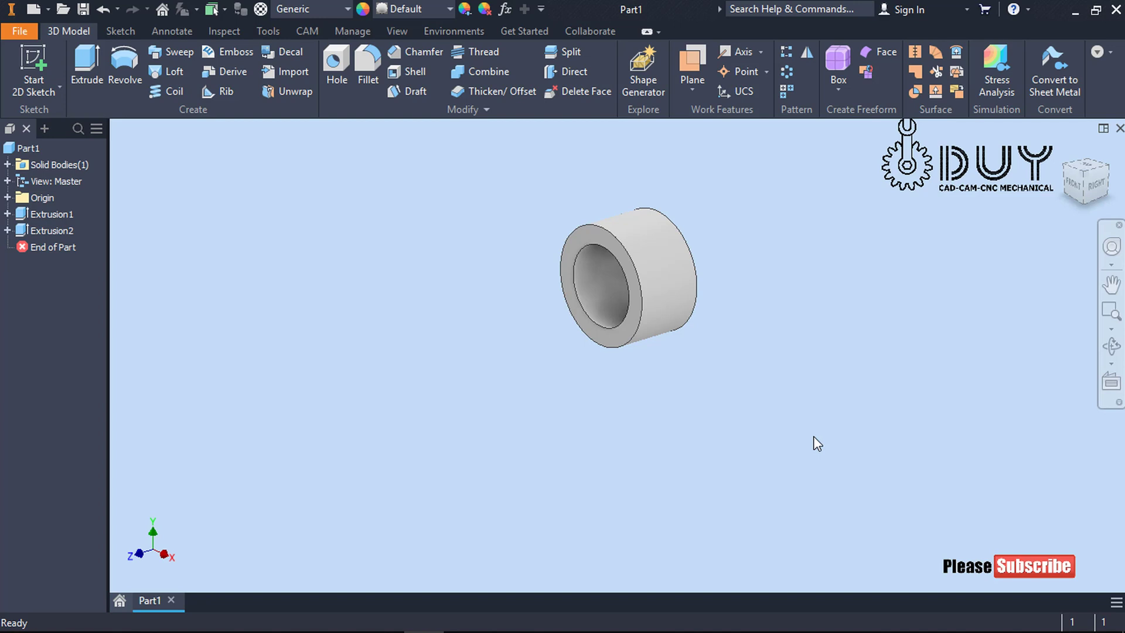
- Start a sketch on the ring's front face and draw a circle about 164 mm in diameter centred on the origin
{"action": "right_click", "coordinate": [402, 359]}
{"action": "left_click", "coordinate": [407, 389]}
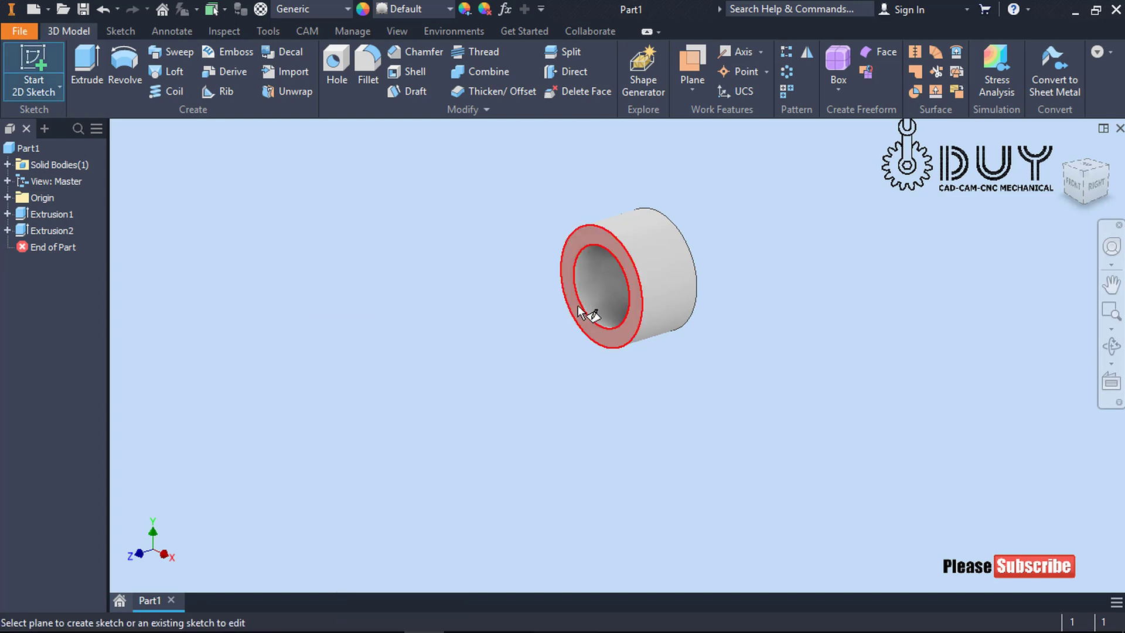
{"action": "left_click", "coordinate": [580, 309]}
{"action": "right_click", "coordinate": [469, 218]}
{"action": "left_click", "coordinate": [416, 193]}
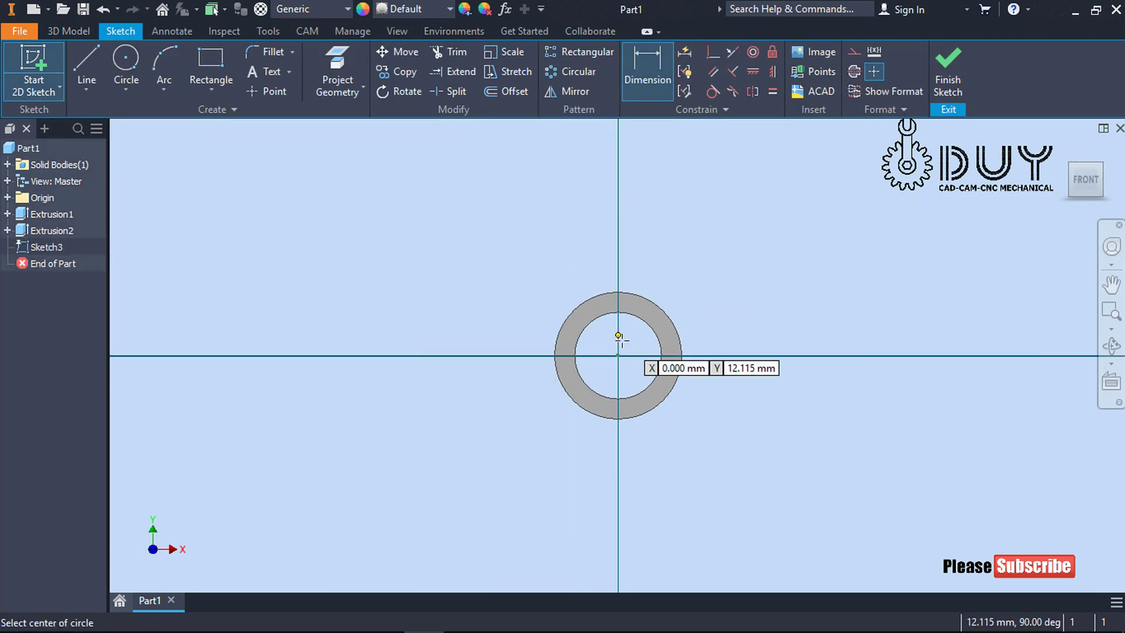
{"action": "left_click", "coordinate": [618, 355]}
{"action": "left_click", "coordinate": [721, 263]}
- Dimension the new circle's diameter as 58 mm and finish the sketch
{"action": "right_click", "coordinate": [786, 221]}
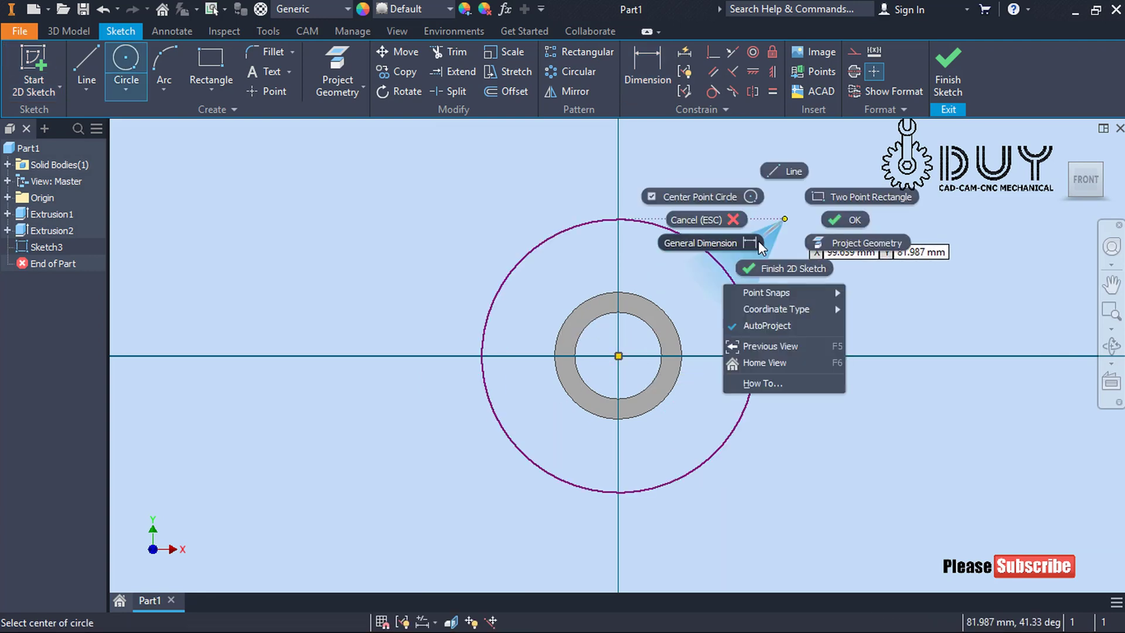
{"action": "left_click", "coordinate": [740, 241]}
{"action": "left_click", "coordinate": [727, 282]}
{"action": "left_click", "coordinate": [790, 243]}
{"action": "type", "text": "58"}
{"action": "key", "text": "Return"}
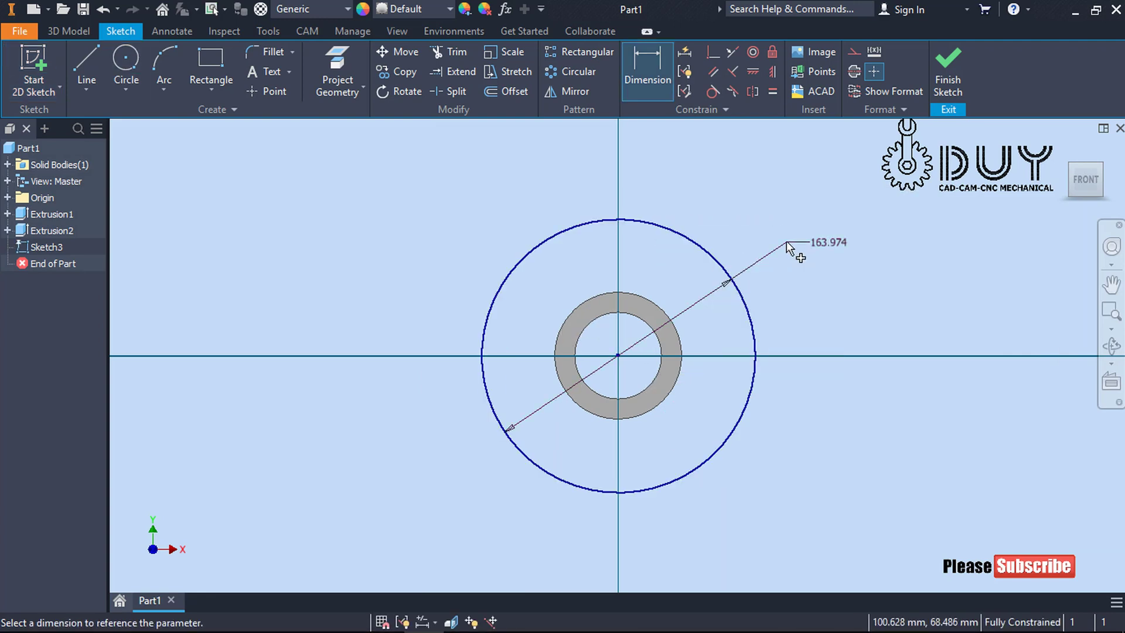
{"action": "left_click", "coordinate": [946, 71]}
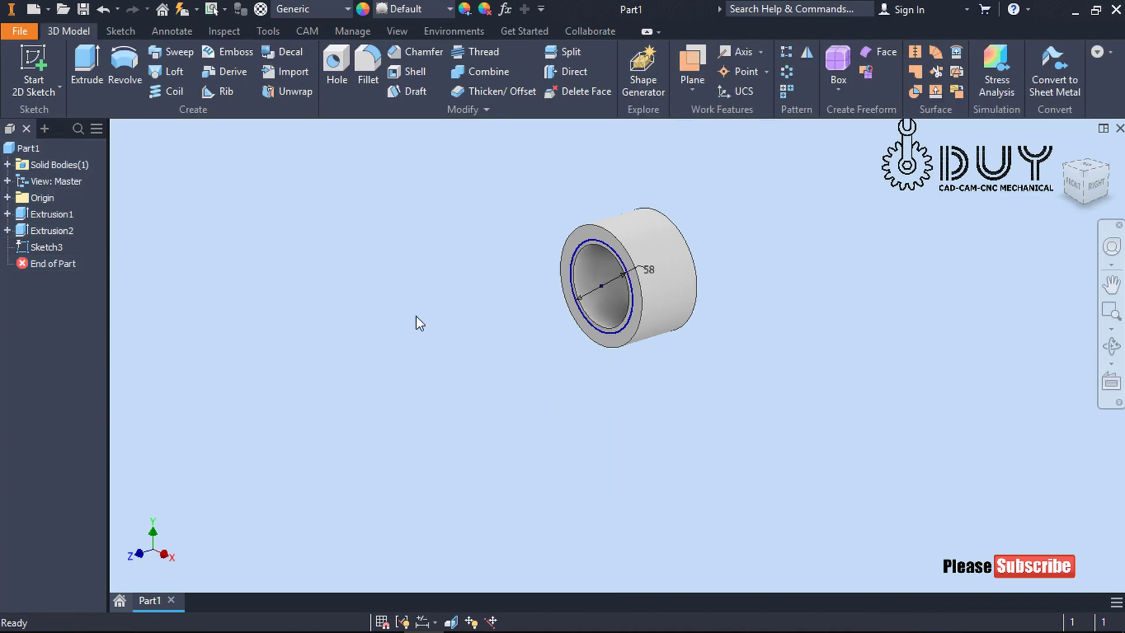
- Extrude the 58 mm circle as a 2 mm deep cut into the ring's front face
{"action": "right_click", "coordinate": [416, 316]}
{"action": "left_click", "coordinate": [447, 296]}
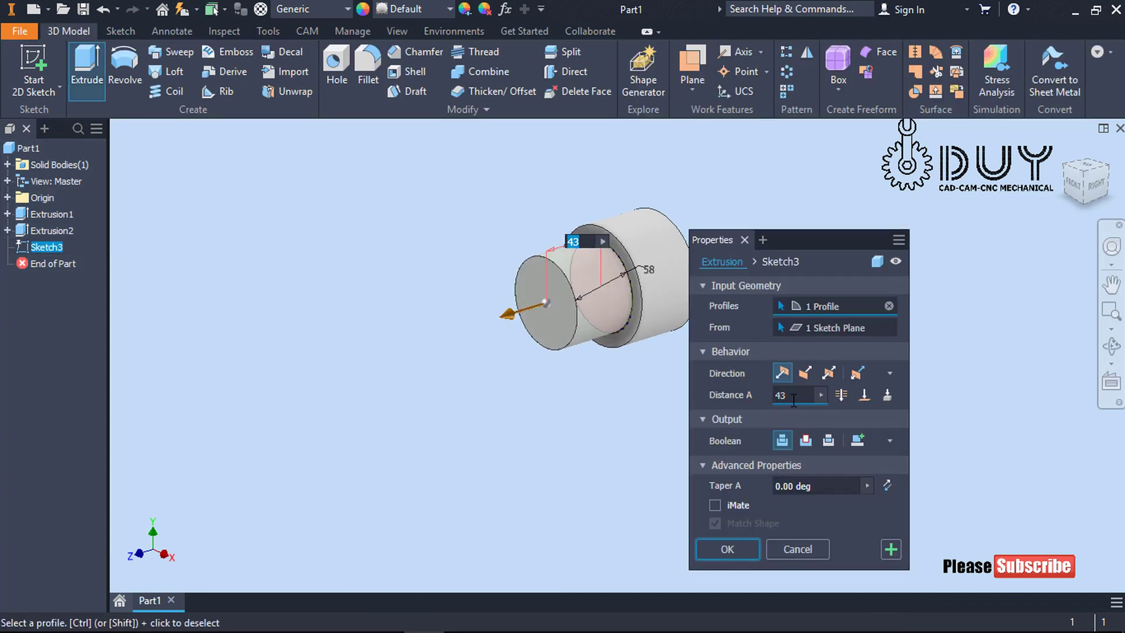
{"action": "left_click_drag", "start_coordinate": [789, 393], "coordinate": [739, 407]}
{"action": "type", "text": "2"}
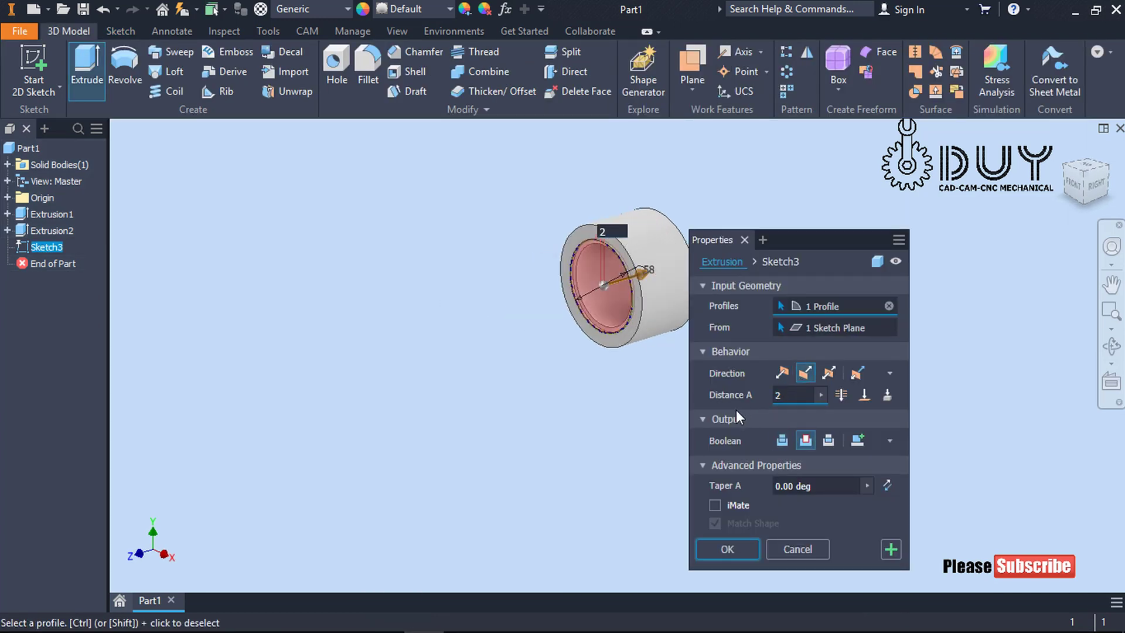
{"action": "left_click", "coordinate": [727, 549]}
- Mirror the shallow 58 mm recess about the XY plane onto the ring's opposite face
{"action": "scroll", "coordinate": [581, 212], "scroll_direction": "up", "scroll_amount": 5}
{"action": "scroll", "coordinate": [662, 445], "scroll_direction": "down", "scroll_amount": 4}
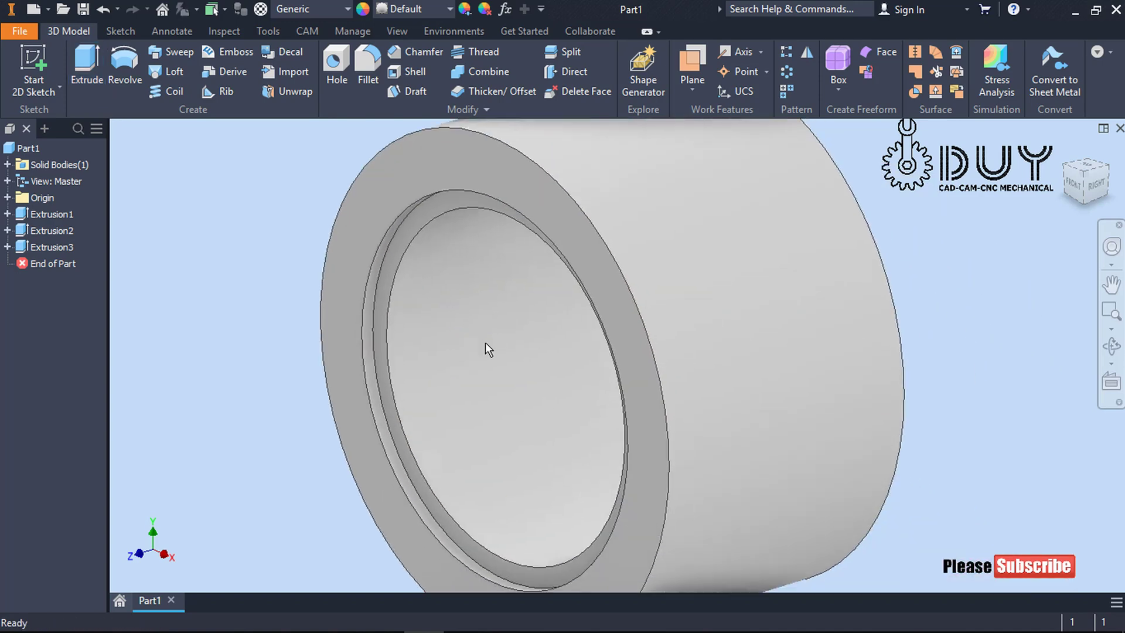
{"action": "middle_click_drag", "start_coordinate": [349, 340], "coordinate": [393, 349]}
{"action": "left_click", "coordinate": [807, 52]}
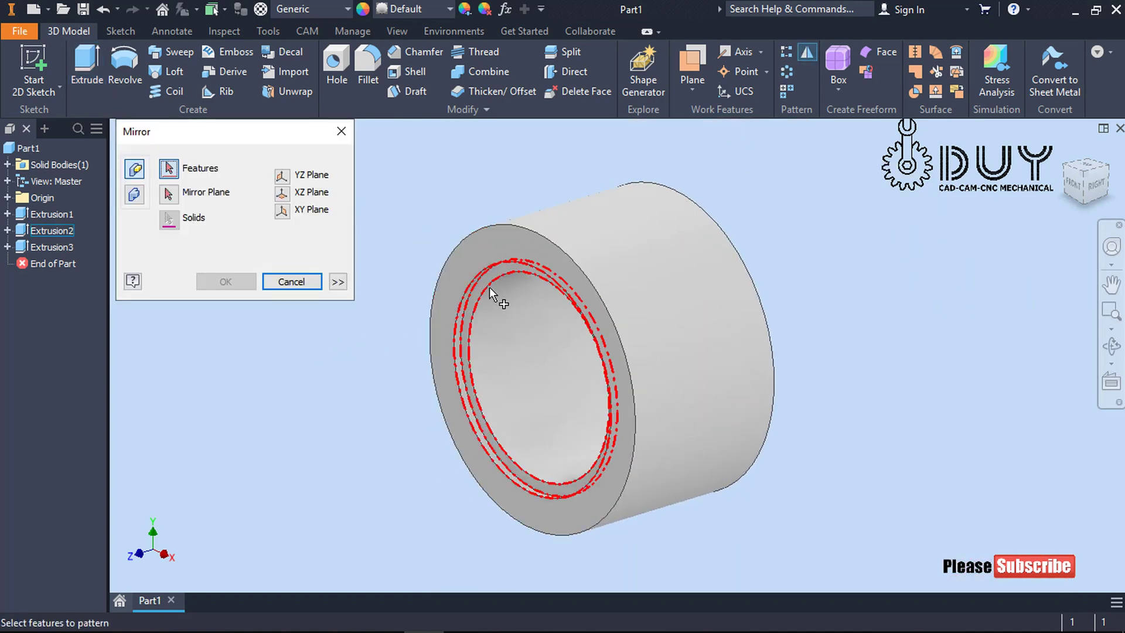
{"action": "left_click", "coordinate": [492, 282]}
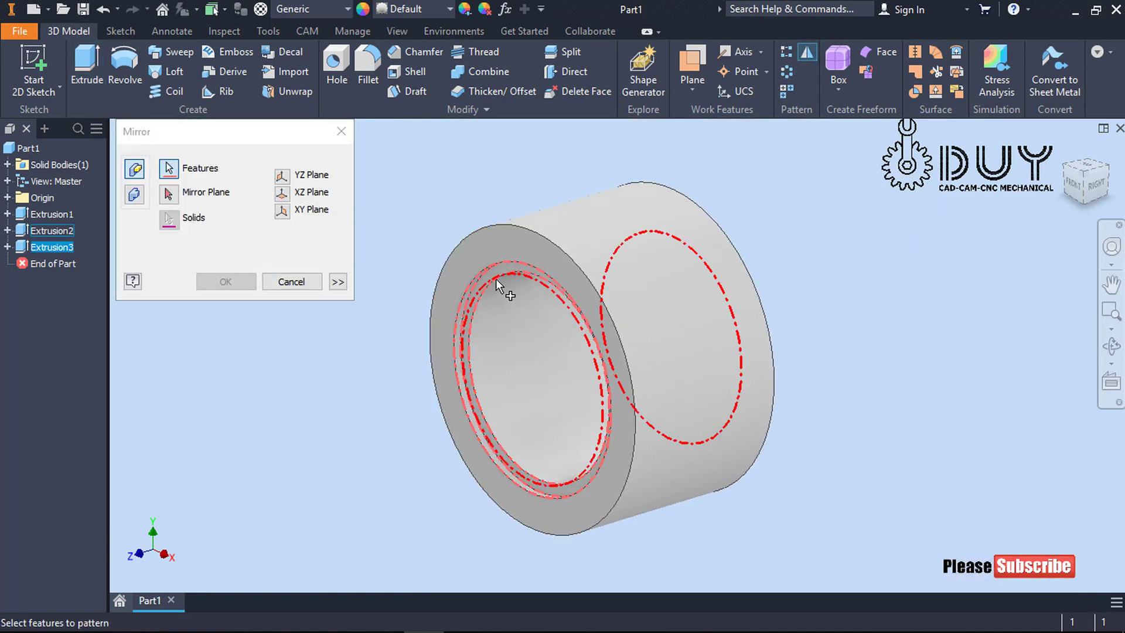
{"action": "left_click", "coordinate": [7, 198]}
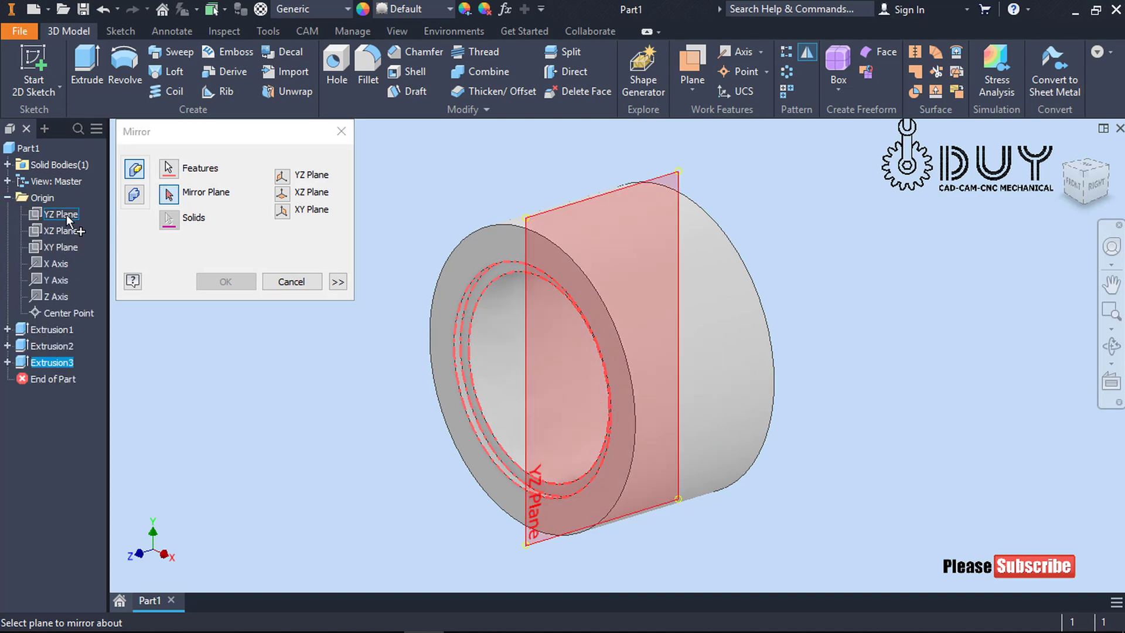
{"action": "left_click", "coordinate": [60, 246]}
{"action": "left_click", "coordinate": [226, 281]}
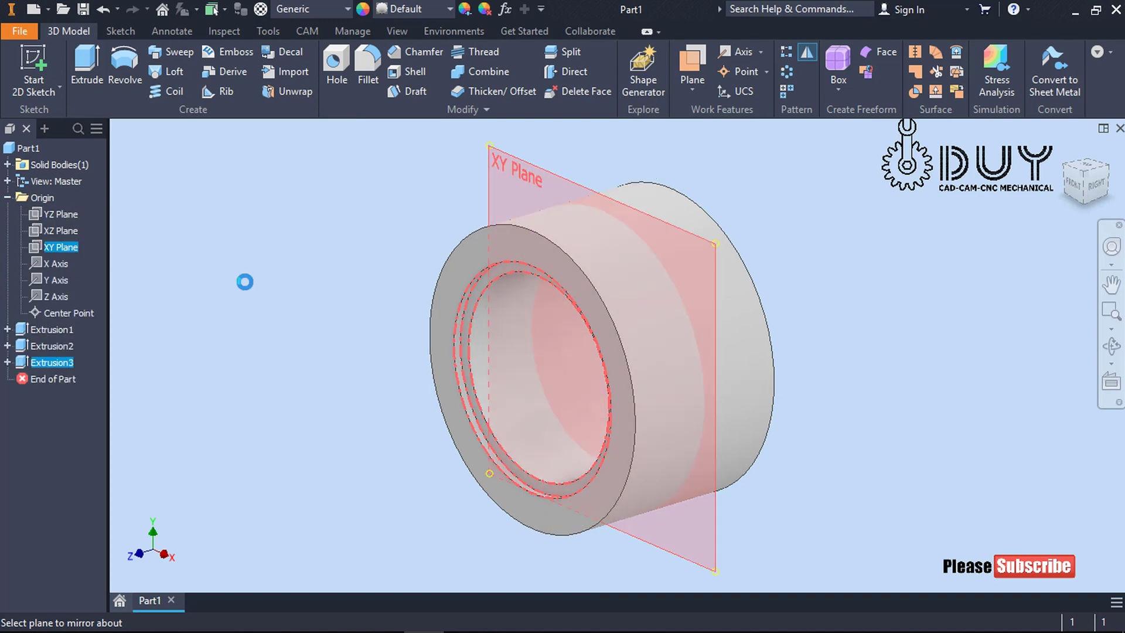
{"action": "middle_click_drag", "start_coordinate": [739, 377], "coordinate": [595, 425], "text": "shift"}
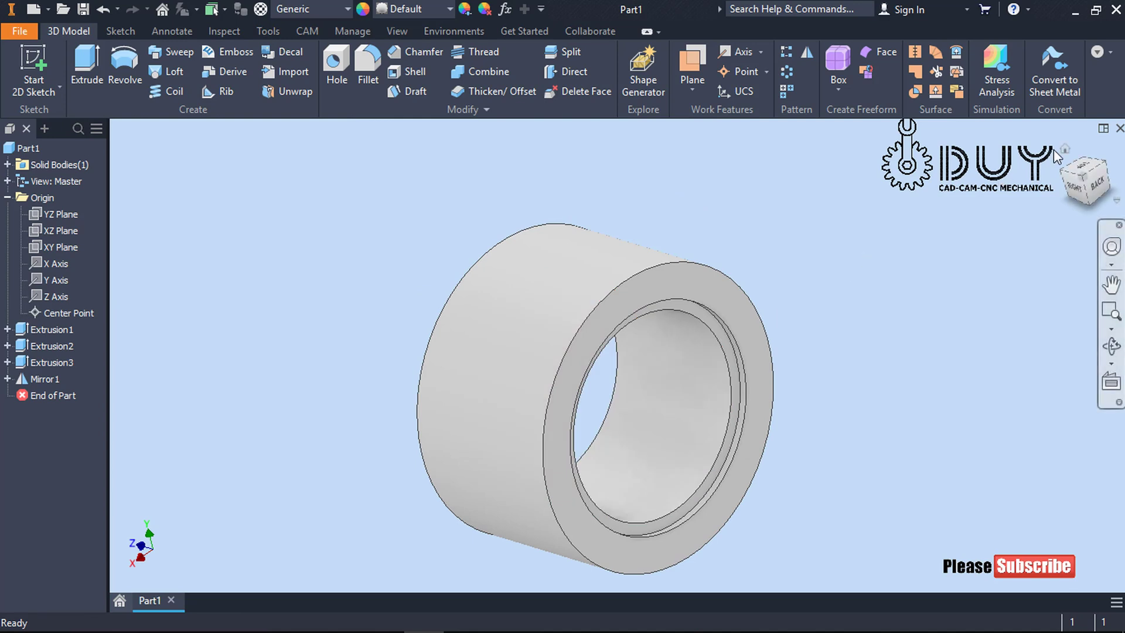
{"action": "left_click_drag", "start_coordinate": [1083, 177], "coordinate": [1036, 160]}
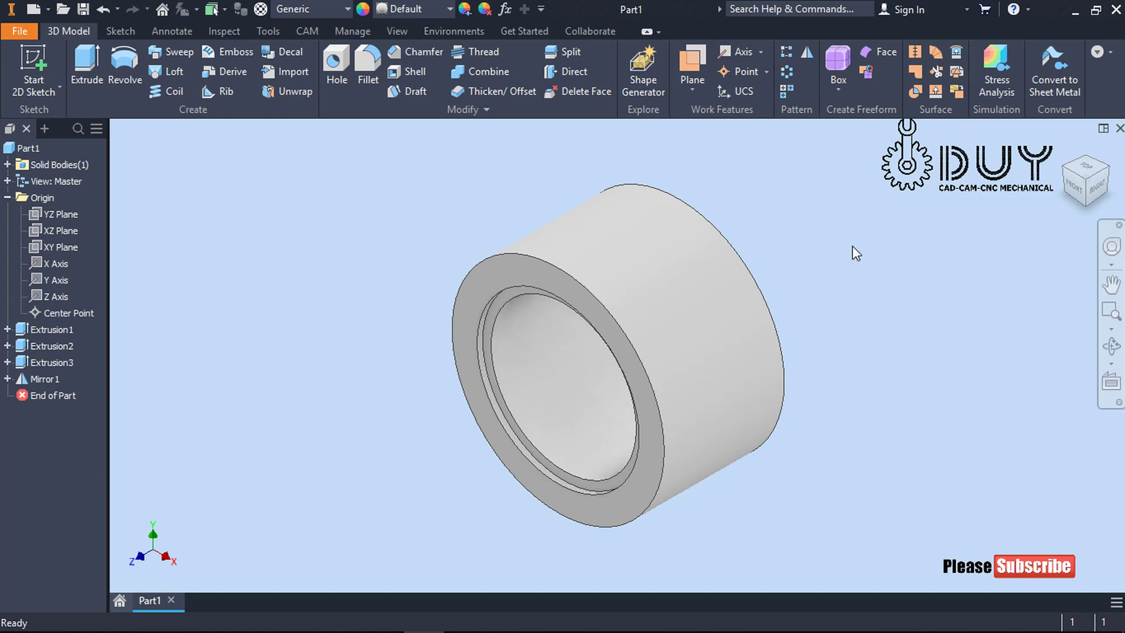
{"action": "middle_click_drag", "start_coordinate": [852, 245], "coordinate": [851, 245], "text": "shift"}
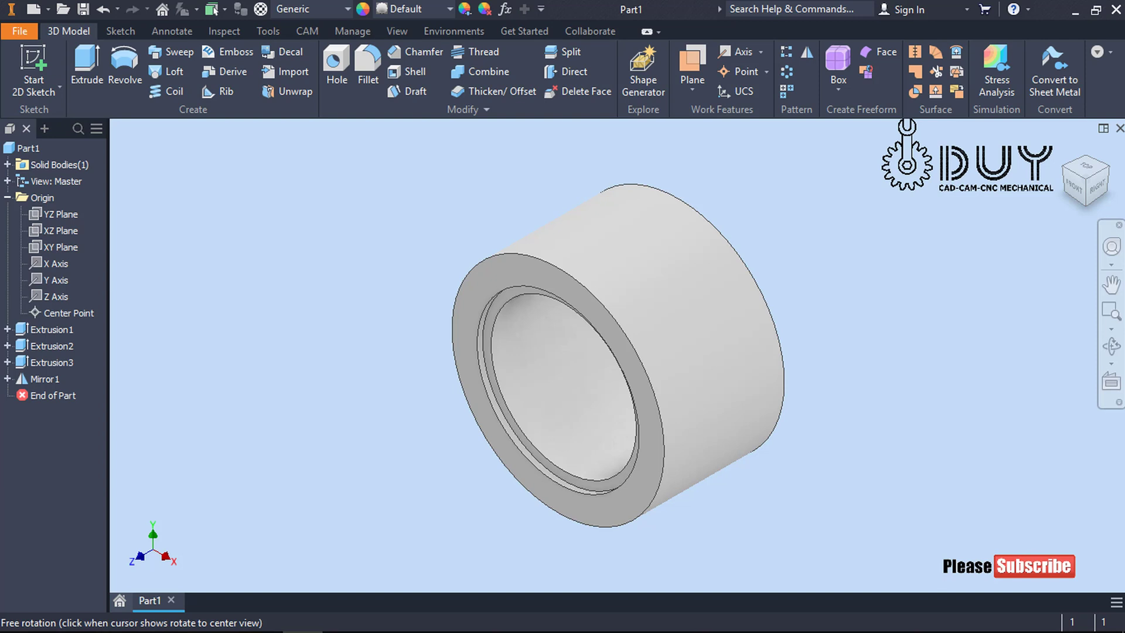
{"action": "right_click", "coordinate": [456, 185]}
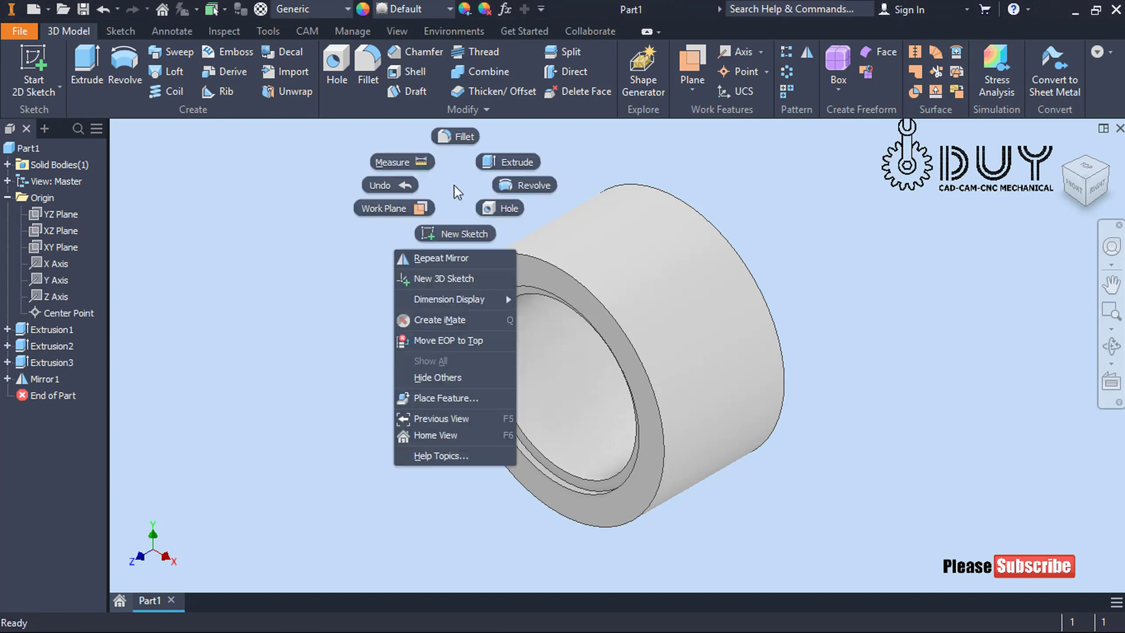
{"action": "key", "text": "Escape"}
- Create a work plane offset -40 mm from the XZ plane, below the hub
{"action": "left_click", "coordinate": [687, 93]}
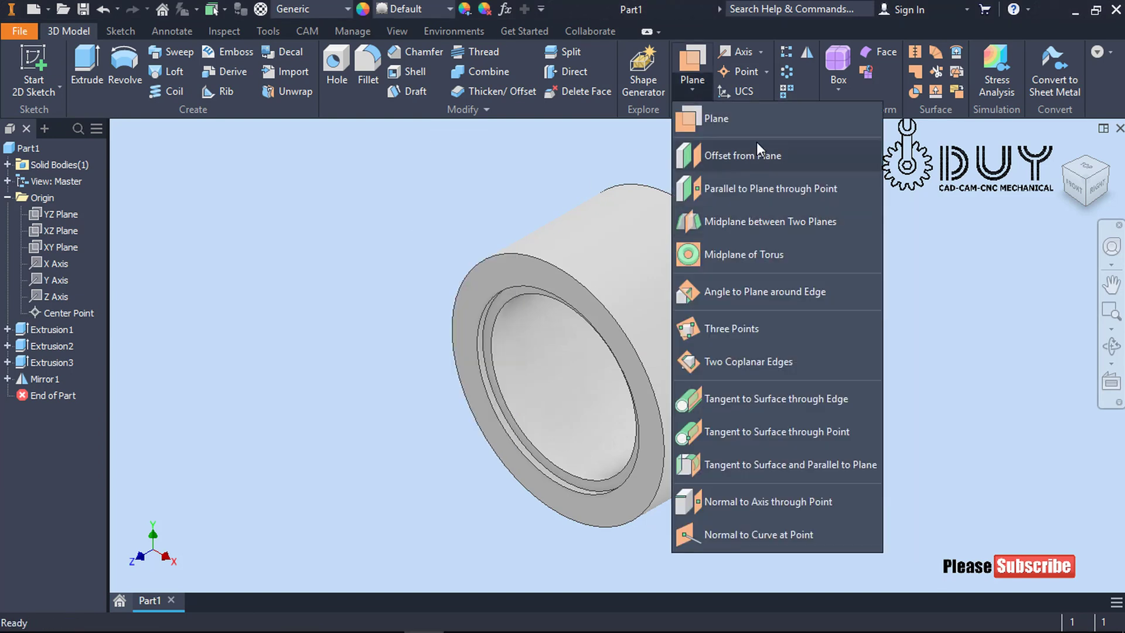
{"action": "left_click", "coordinate": [760, 157]}
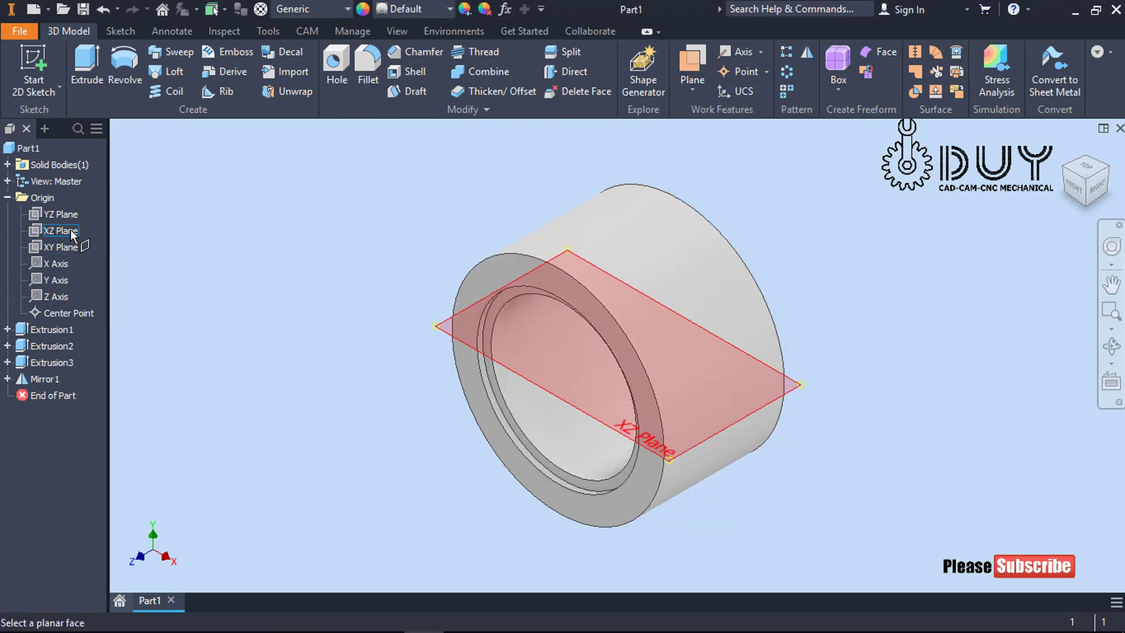
{"action": "left_click", "coordinate": [71, 230]}
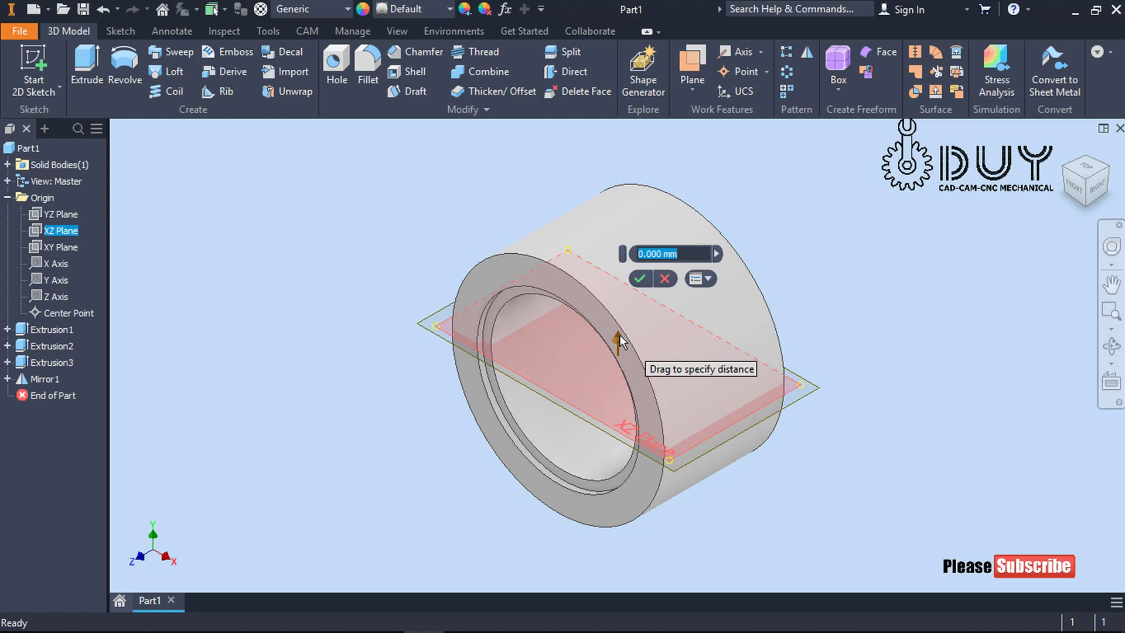
{"action": "type", "text": "-40"}
{"action": "key", "text": "Return"}
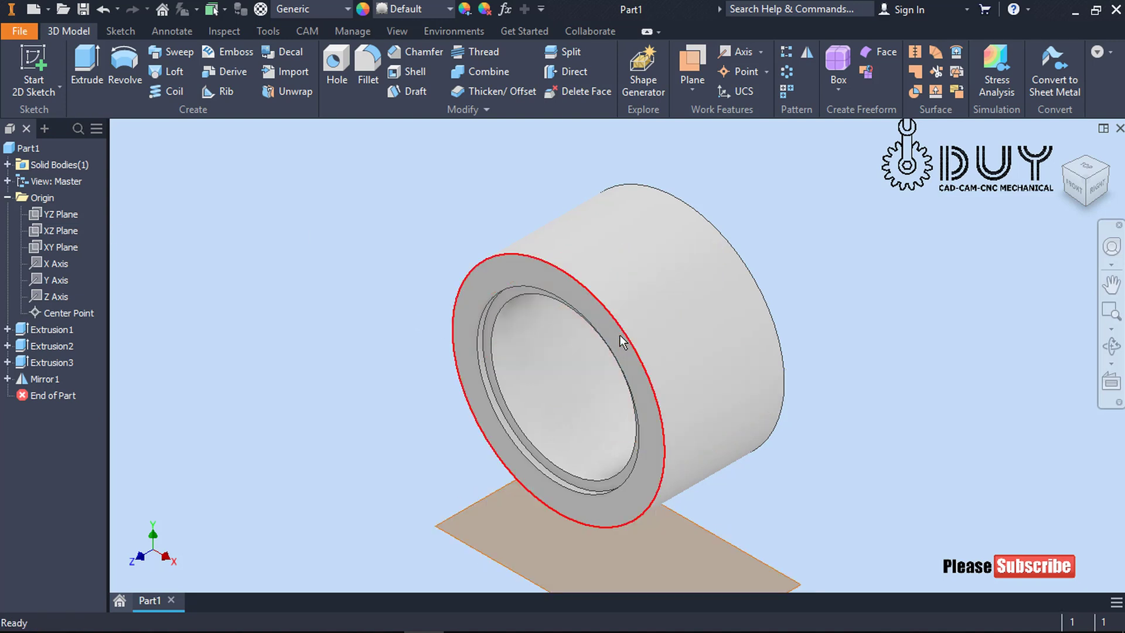
- Start a sketch on the offset work plane, slice the graphics, and draw a circle about 57 mm in diameter centred on the origin
{"action": "middle_click_drag", "start_coordinate": [285, 395], "coordinate": [350, 273]}
{"action": "right_click", "coordinate": [350, 273]}
{"action": "left_click", "coordinate": [283, 297]}
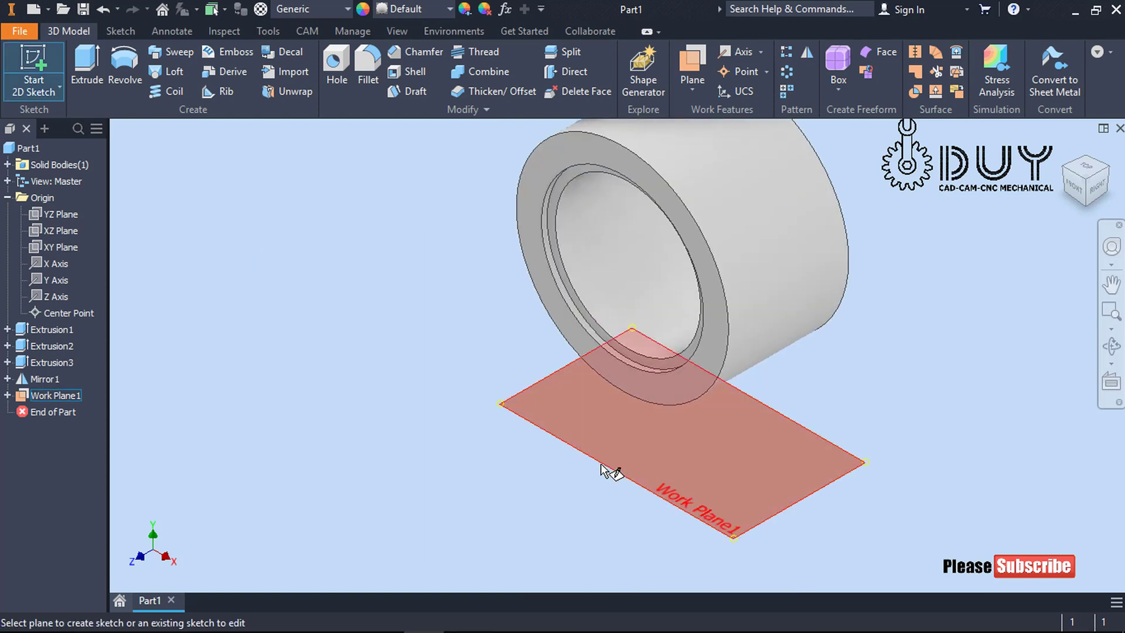
{"action": "left_click", "coordinate": [607, 470]}
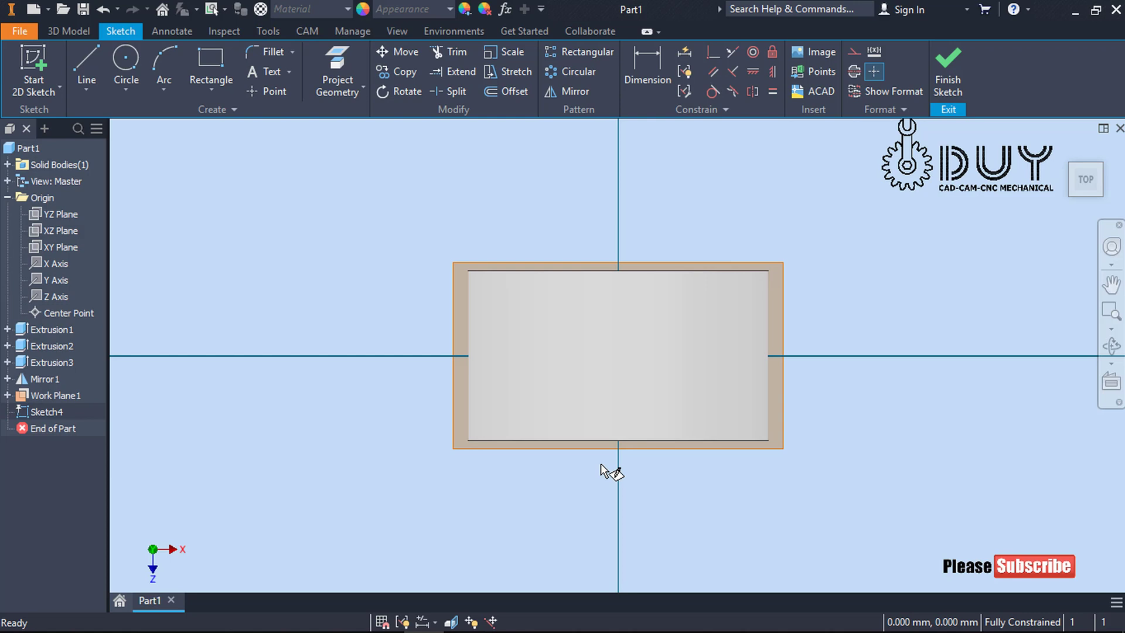
{"action": "right_click", "coordinate": [316, 276]}
{"action": "left_click", "coordinate": [282, 226]}
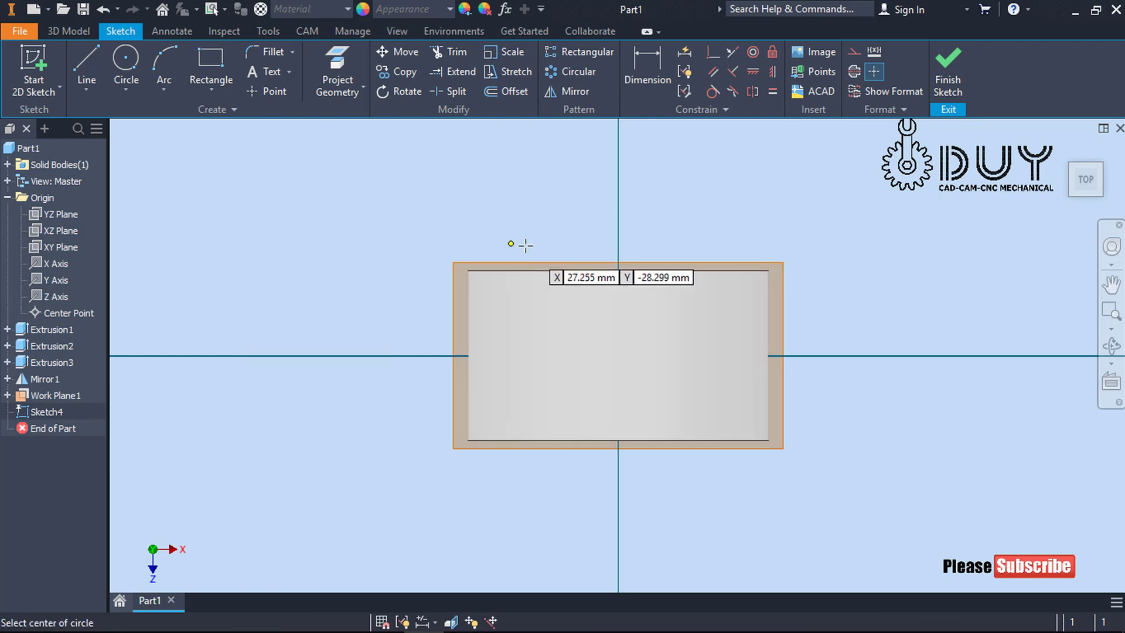
{"action": "key", "text": "F7"}
{"action": "right_click", "coordinate": [429, 224]}
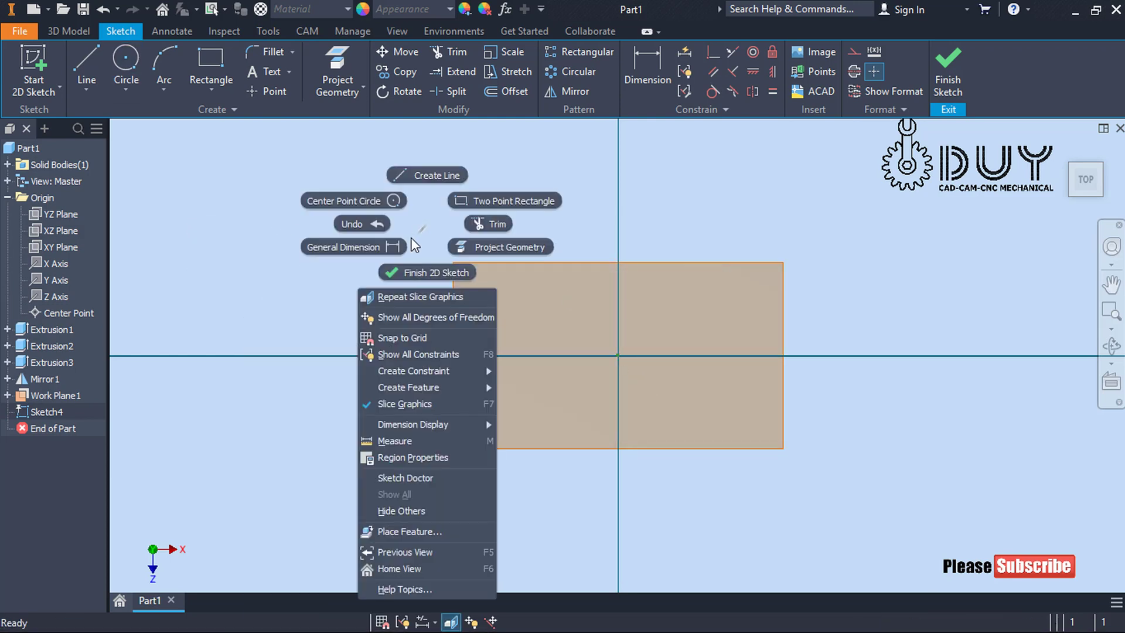
{"action": "left_click", "coordinate": [394, 203]}
{"action": "left_click", "coordinate": [618, 356]}
{"action": "left_click", "coordinate": [718, 303]}
- Dimension the circle's diameter as 80 mm and finish the sketch
{"action": "right_click", "coordinate": [741, 189]}
{"action": "left_click", "coordinate": [668, 211]}
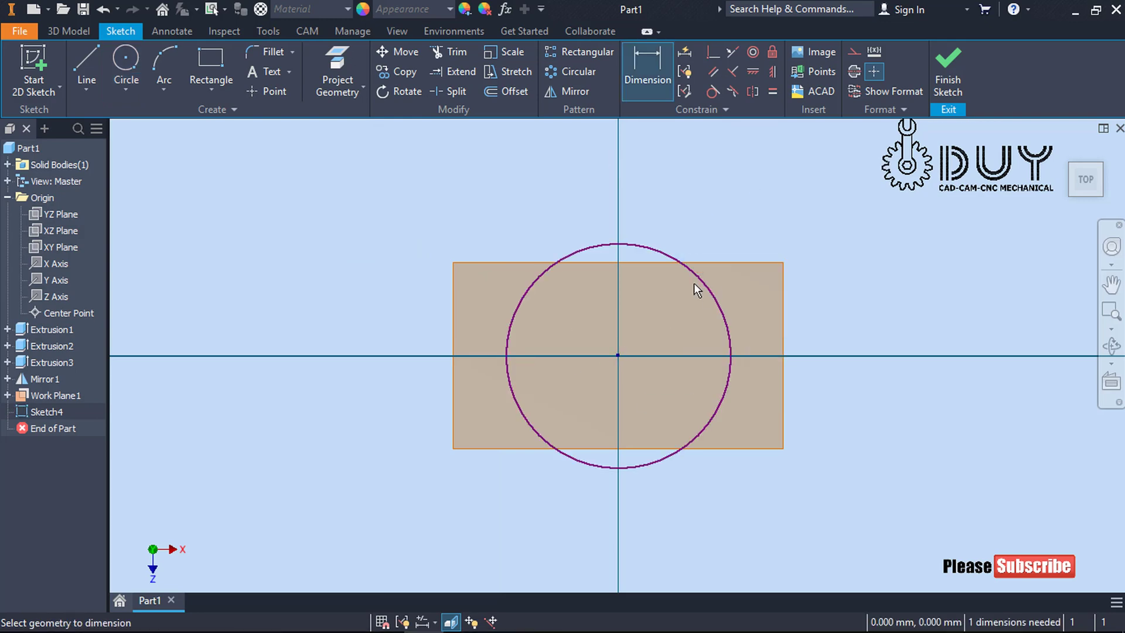
{"action": "left_click", "coordinate": [695, 284]}
{"action": "left_click", "coordinate": [769, 218]}
{"action": "type", "text": "80"}
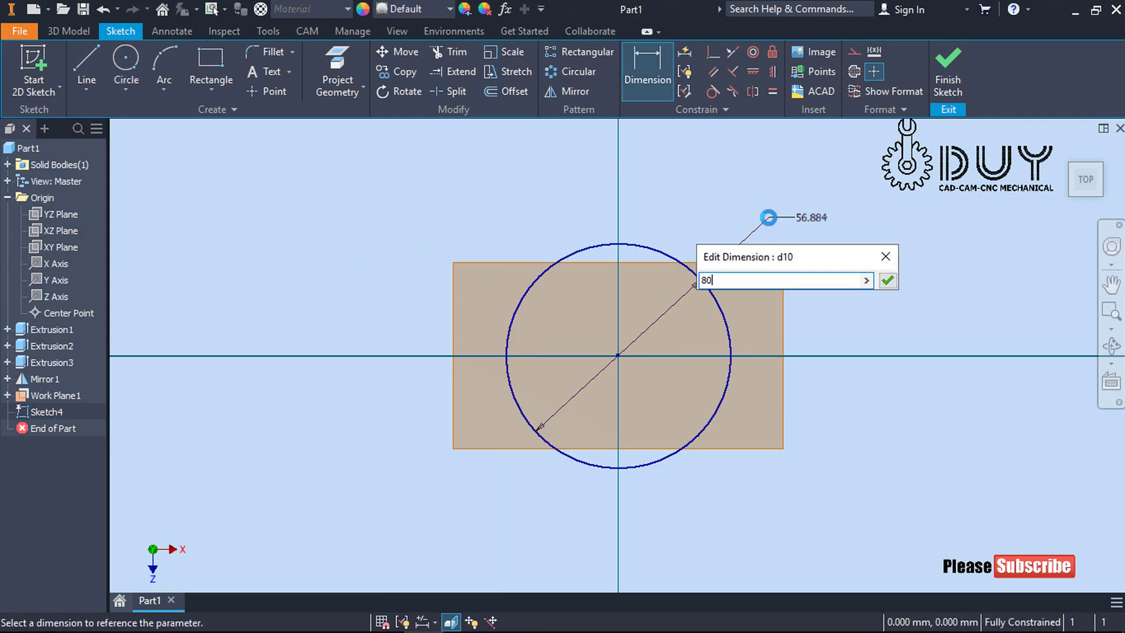
{"action": "key", "text": "Return"}
{"action": "key", "text": "F6"}
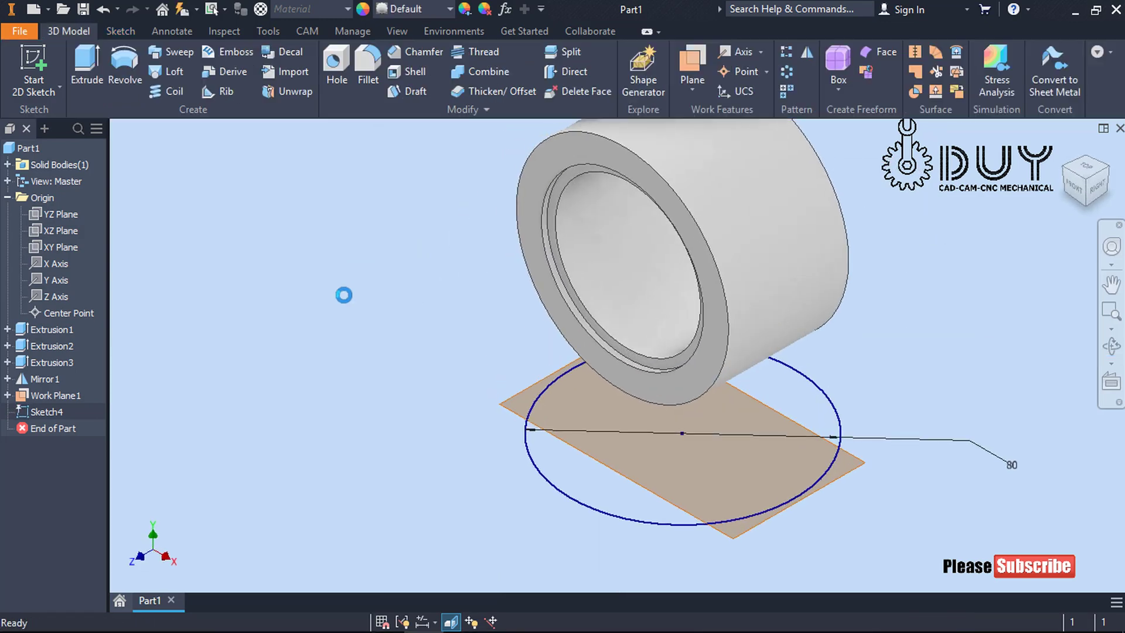
- Extrude the 80 mm circle 10 mm towards the hub as a joined disc and hide the offset work plane
{"action": "right_click", "coordinate": [344, 295]}
{"action": "left_click", "coordinate": [392, 270]}
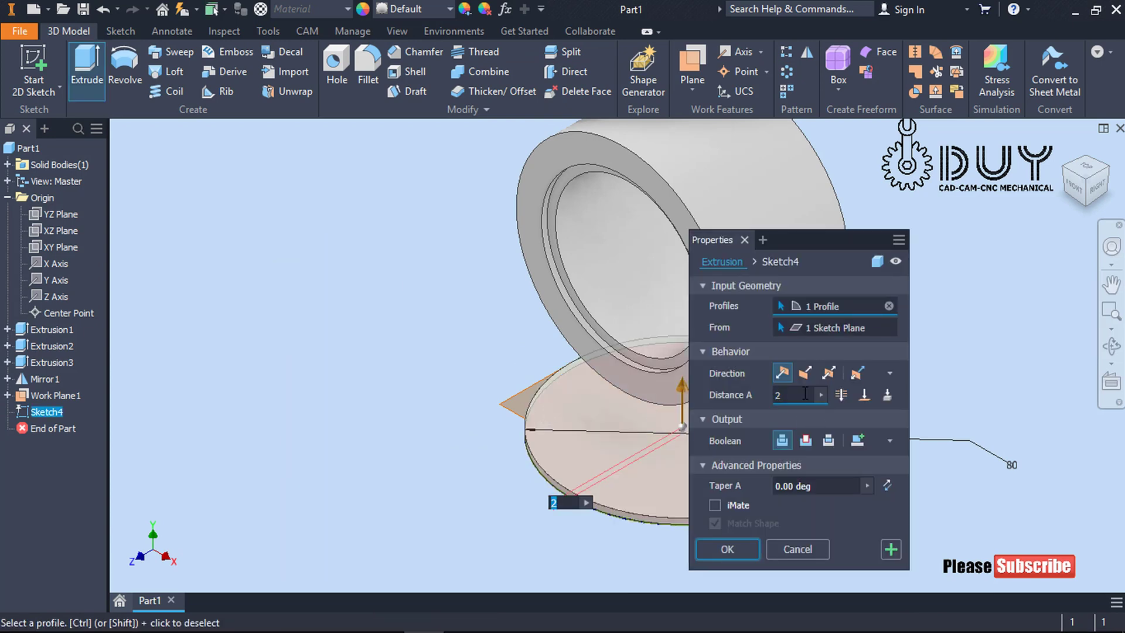
{"action": "type", "text": "10"}
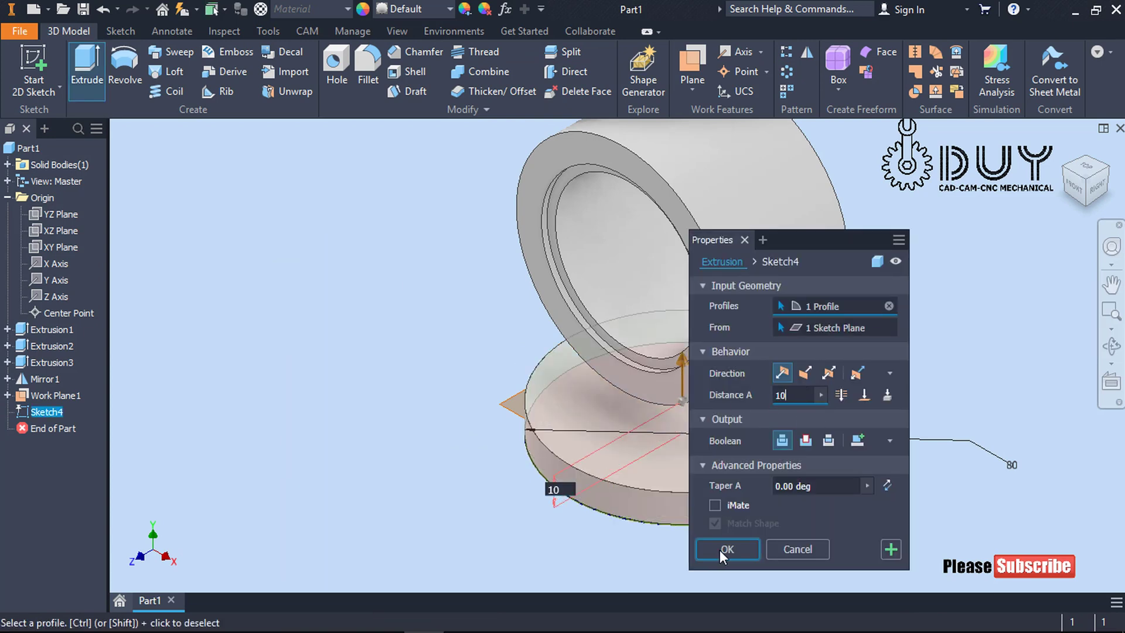
{"action": "left_click", "coordinate": [728, 549]}
{"action": "right_click", "coordinate": [508, 413]}
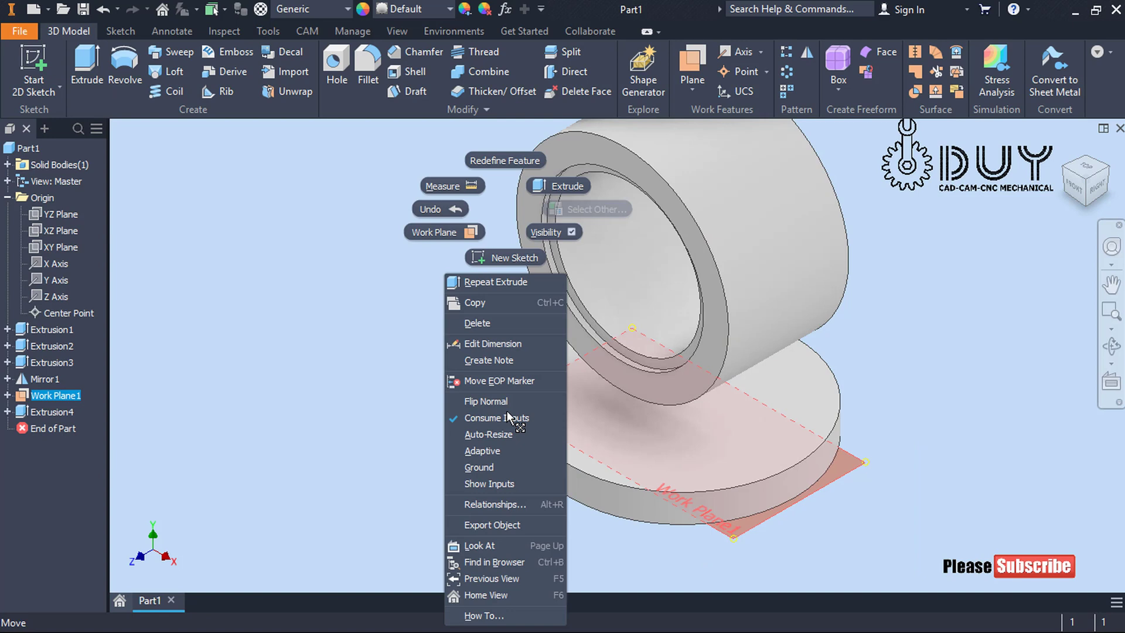
{"action": "left_click", "coordinate": [564, 231]}
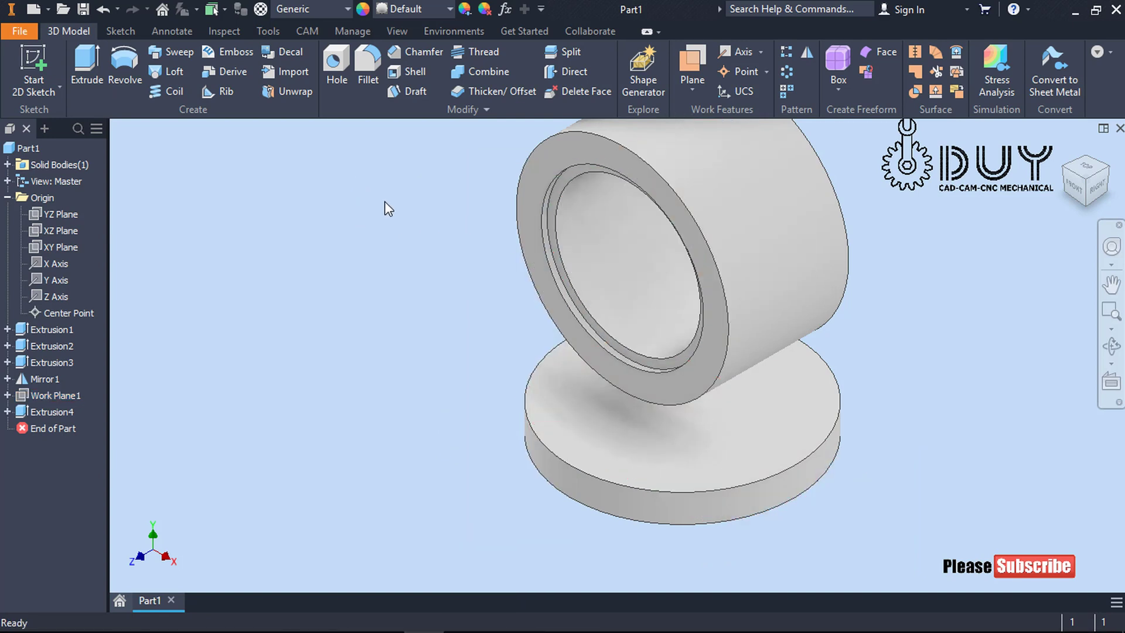
- Fillet the upper outer edge of the base disc with a 2 mm radius
{"action": "key", "text": "f"}
{"action": "left_click", "coordinate": [527, 413]}
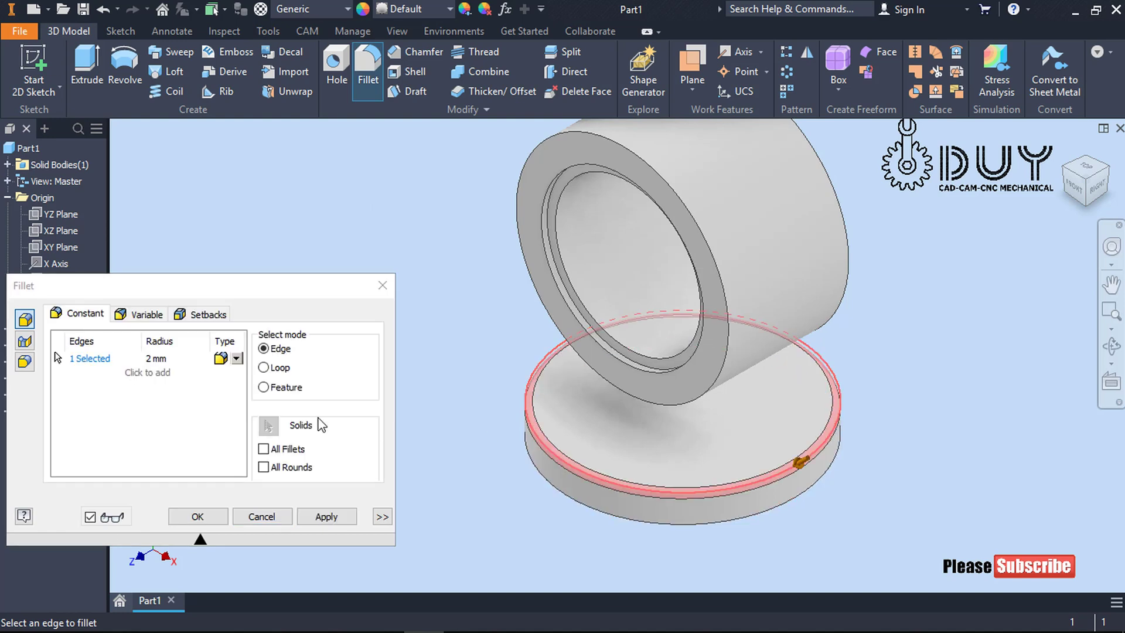
{"action": "left_click", "coordinate": [198, 516]}
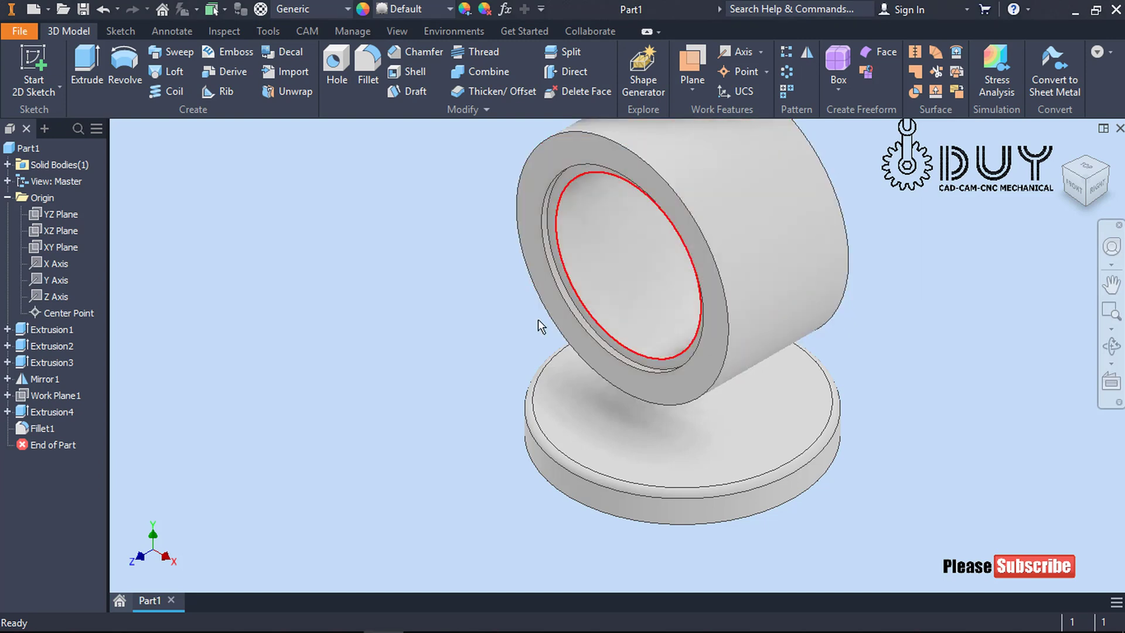
- Start a sketch on the base disc's upper face and draw a circle about 49 mm in diameter centred on the origin
{"action": "right_click", "coordinate": [423, 345]}
{"action": "left_click", "coordinate": [413, 393]}
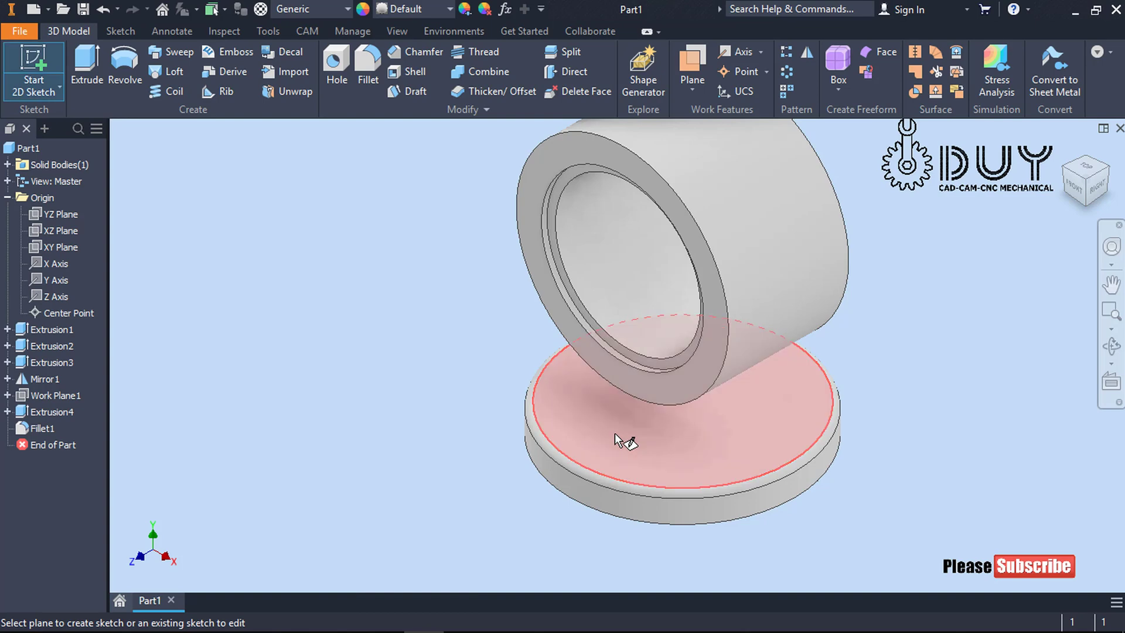
{"action": "left_click", "coordinate": [615, 435]}
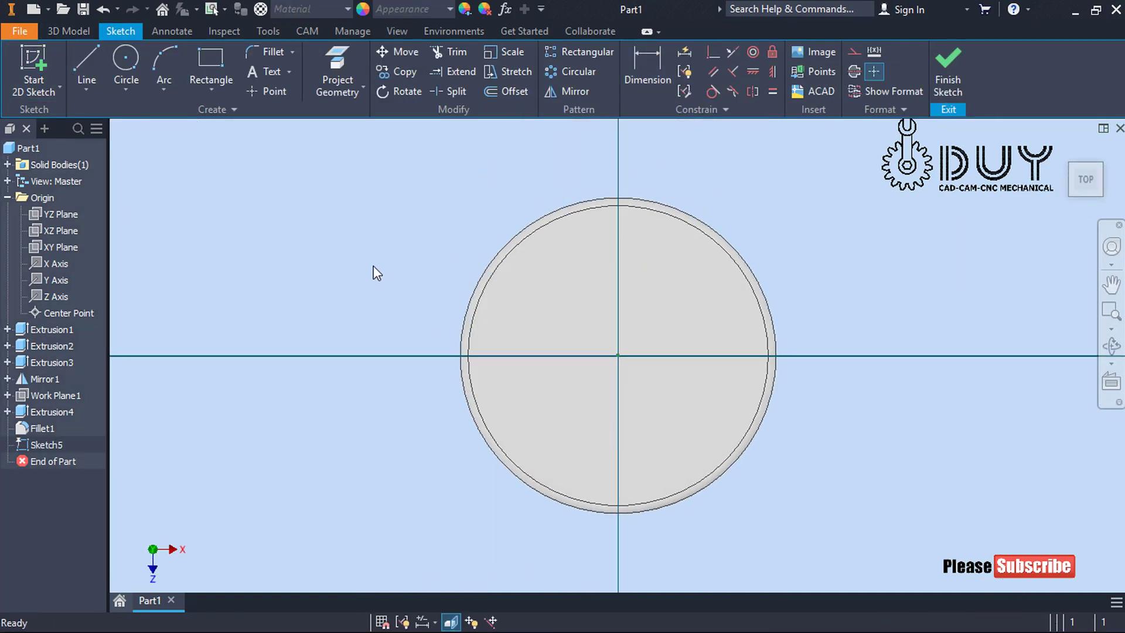
{"action": "right_click", "coordinate": [377, 249]}
{"action": "left_click", "coordinate": [340, 230]}
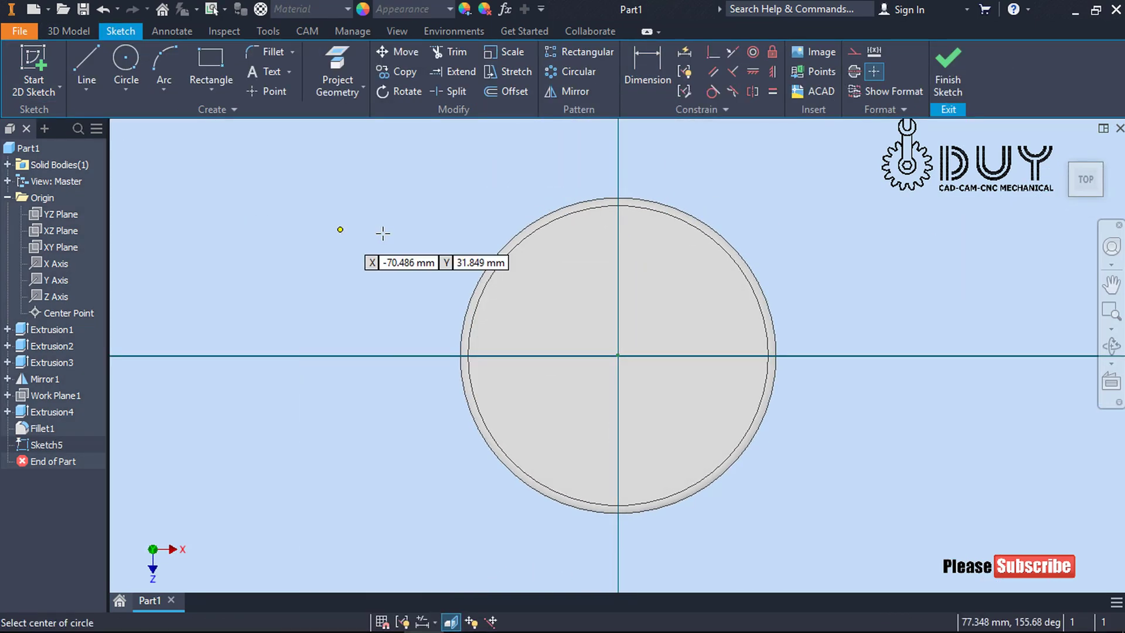
{"action": "left_click", "coordinate": [616, 355]}
{"action": "left_click", "coordinate": [699, 303]}
- Dimension the new circle's diameter as 62 mm and convert it to construction geometry
{"action": "right_click", "coordinate": [801, 226]}
{"action": "left_click", "coordinate": [749, 221]}
{"action": "left_click", "coordinate": [706, 315]}
{"action": "left_click", "coordinate": [831, 216]}
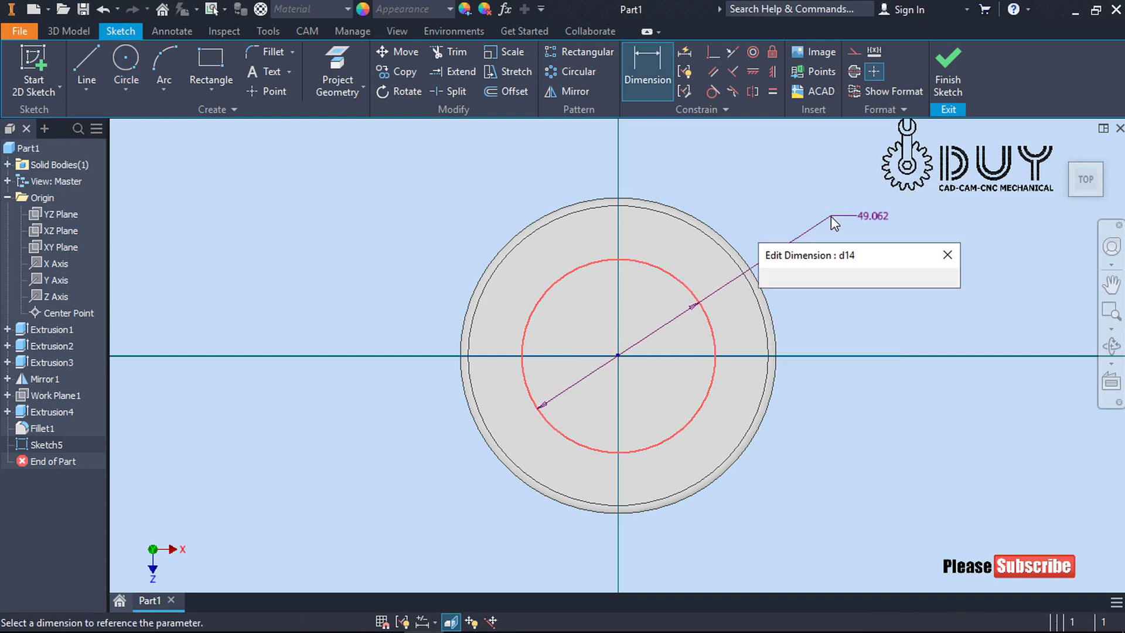
{"action": "type", "text": "62"}
{"action": "key", "text": "Return"}
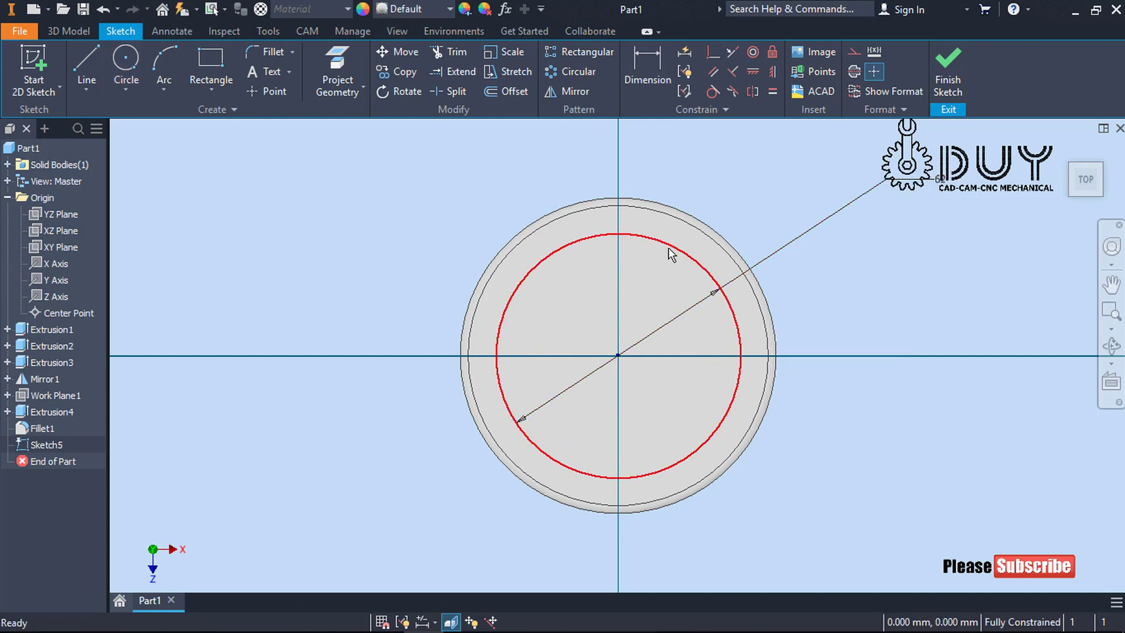
{"action": "left_click", "coordinate": [856, 56]}
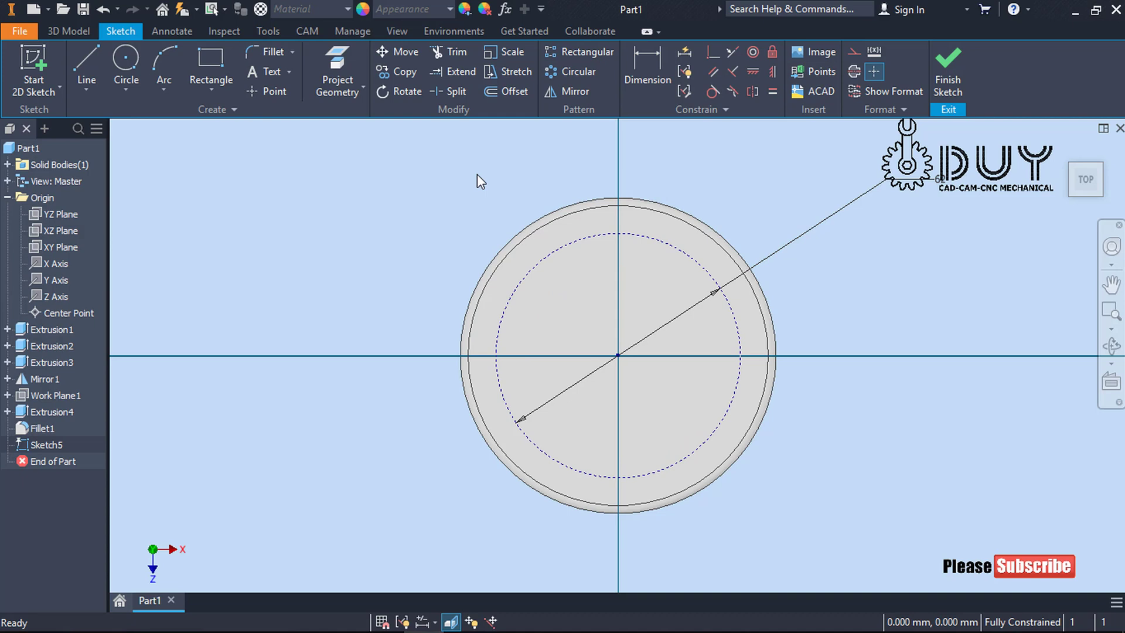
- Place a centre point on the 62 mm construction circle where it crosses the vertical axis, and finish the sketch
{"action": "right_click", "coordinate": [356, 175]}
{"action": "left_click", "coordinate": [301, 139]}
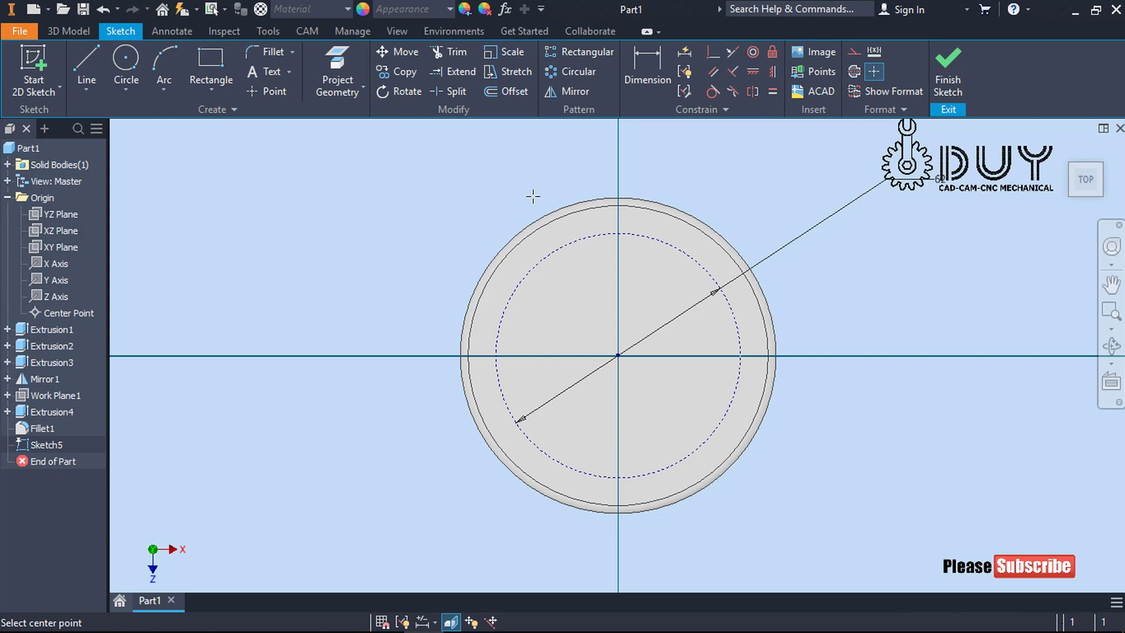
{"action": "left_click", "coordinate": [618, 233]}
{"action": "key", "text": "Escape"}
{"action": "right_click", "coordinate": [766, 160]}
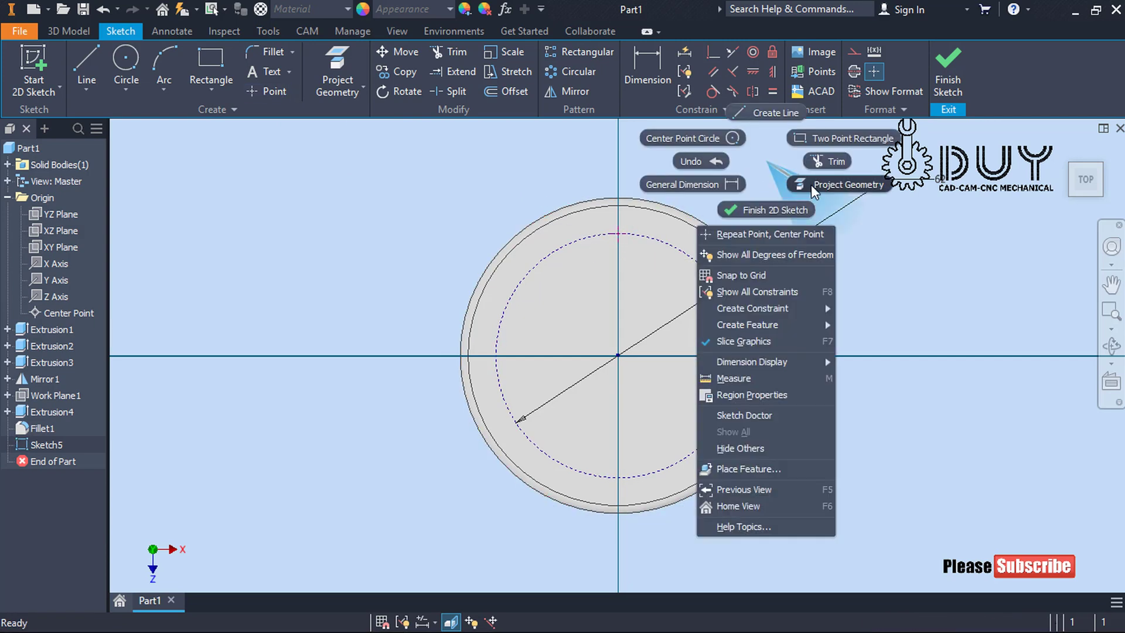
{"action": "left_click", "coordinate": [811, 186]}
{"action": "key", "text": "Escape"}
{"action": "right_click", "coordinate": [716, 184]}
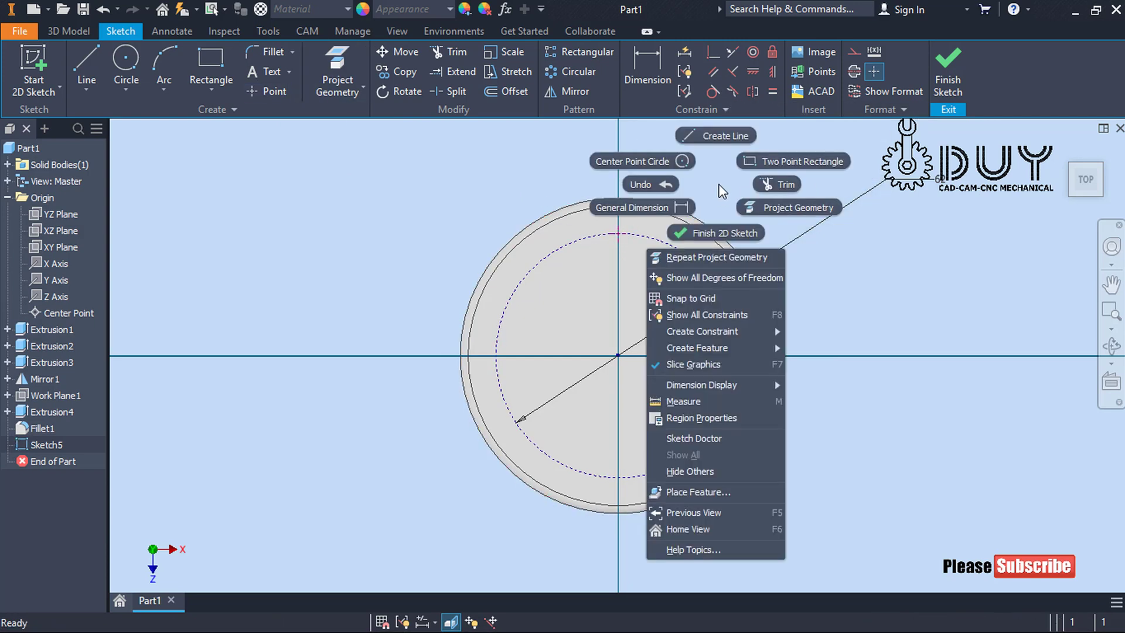
{"action": "left_click", "coordinate": [750, 234]}
- Create a simple through-all hole of 8 mm diameter at the sketched centre point in the base disc
{"action": "right_click", "coordinate": [434, 235]}
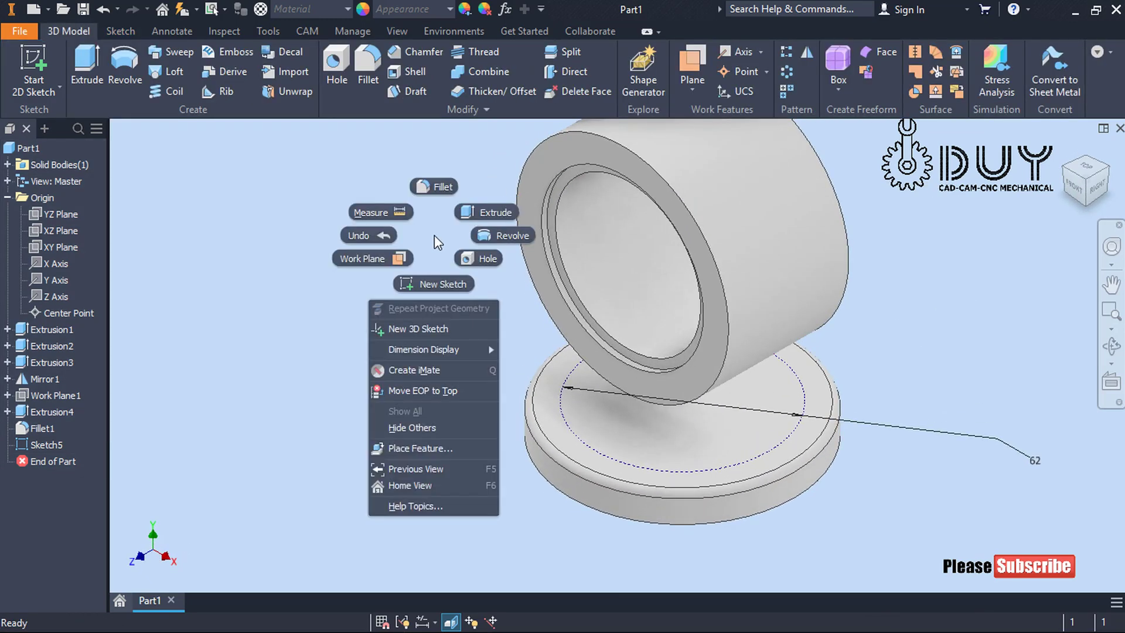
{"action": "left_click", "coordinate": [474, 253]}
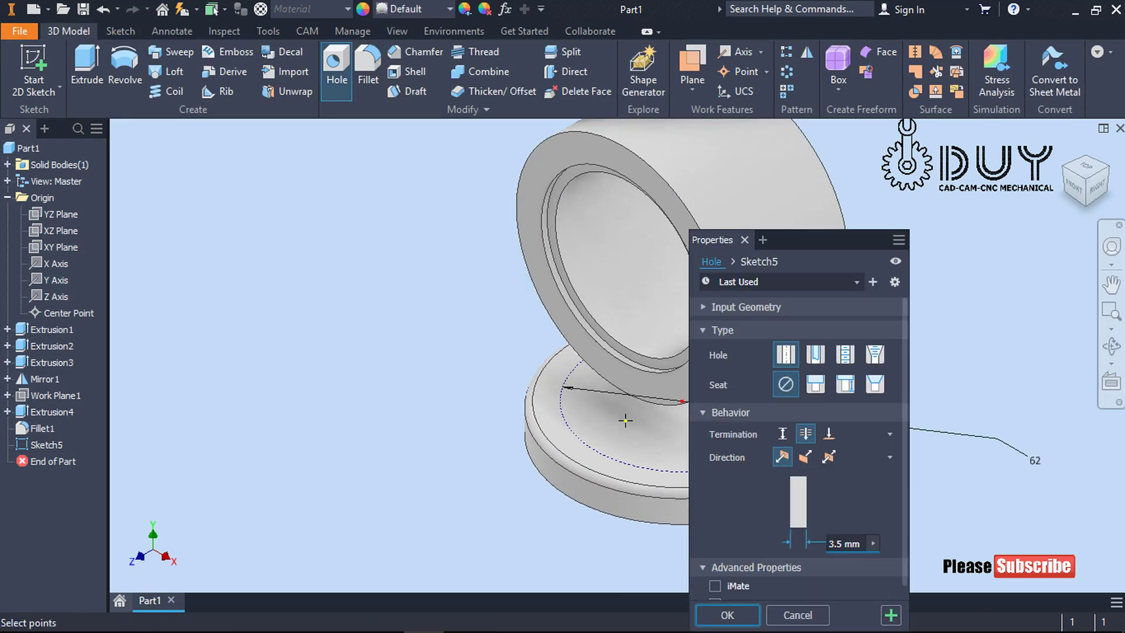
{"action": "middle_click_drag", "start_coordinate": [809, 402], "coordinate": [456, 372]}
{"action": "left_click", "coordinate": [844, 544]}
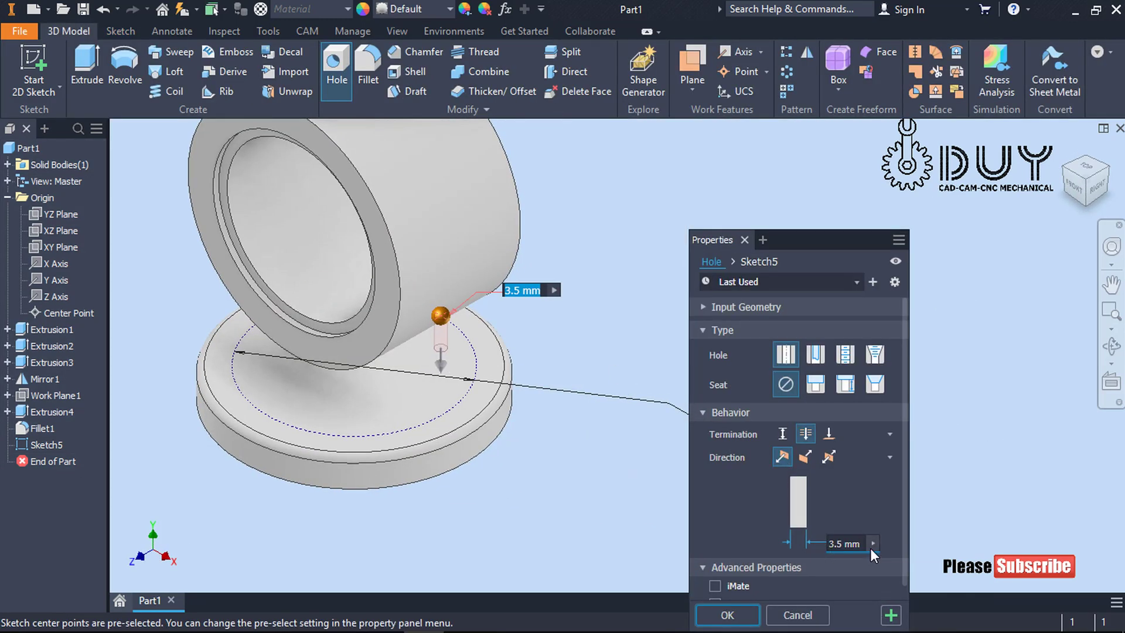
{"action": "type", "text": "8"}
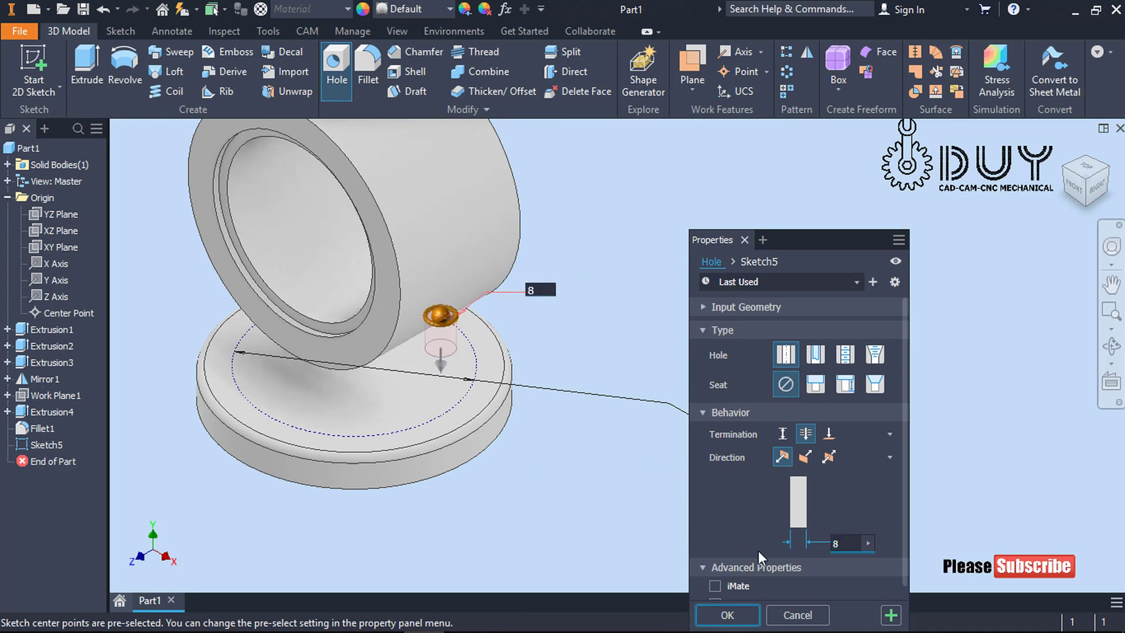
{"action": "left_click", "coordinate": [727, 615]}
- Pattern the 8 mm hole circularly around the base disc's axis with 8 occurrences over 360 degrees
{"action": "middle_click_drag", "start_coordinate": [448, 439], "coordinate": [388, 446], "text": "shift"}
{"action": "left_click", "coordinate": [788, 72]}
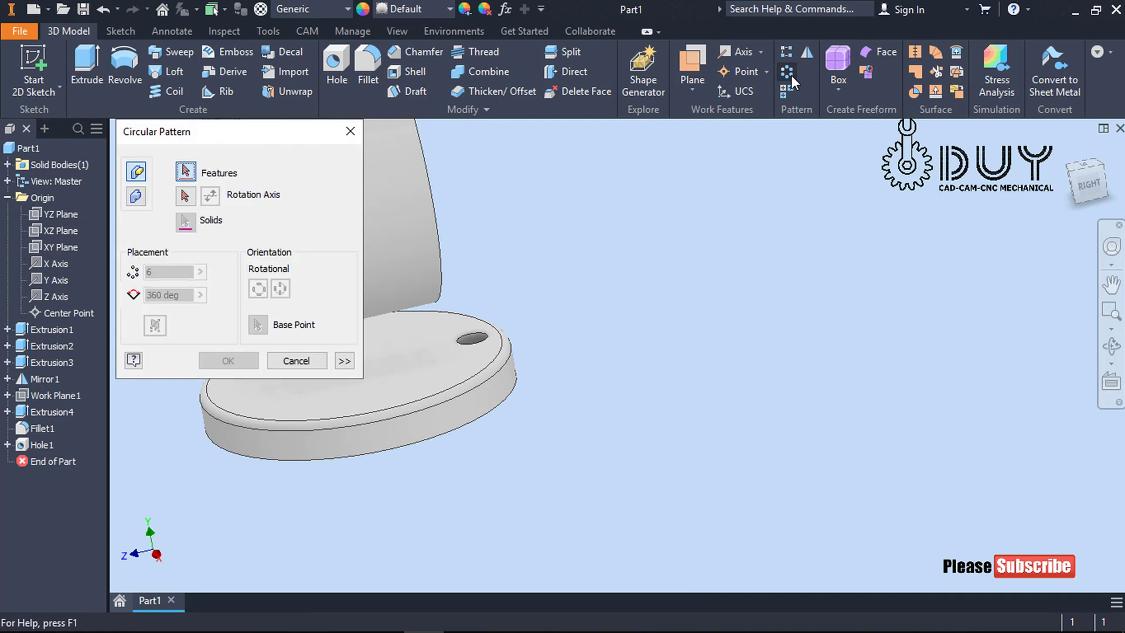
{"action": "middle_click_drag", "start_coordinate": [545, 346], "coordinate": [741, 397]}
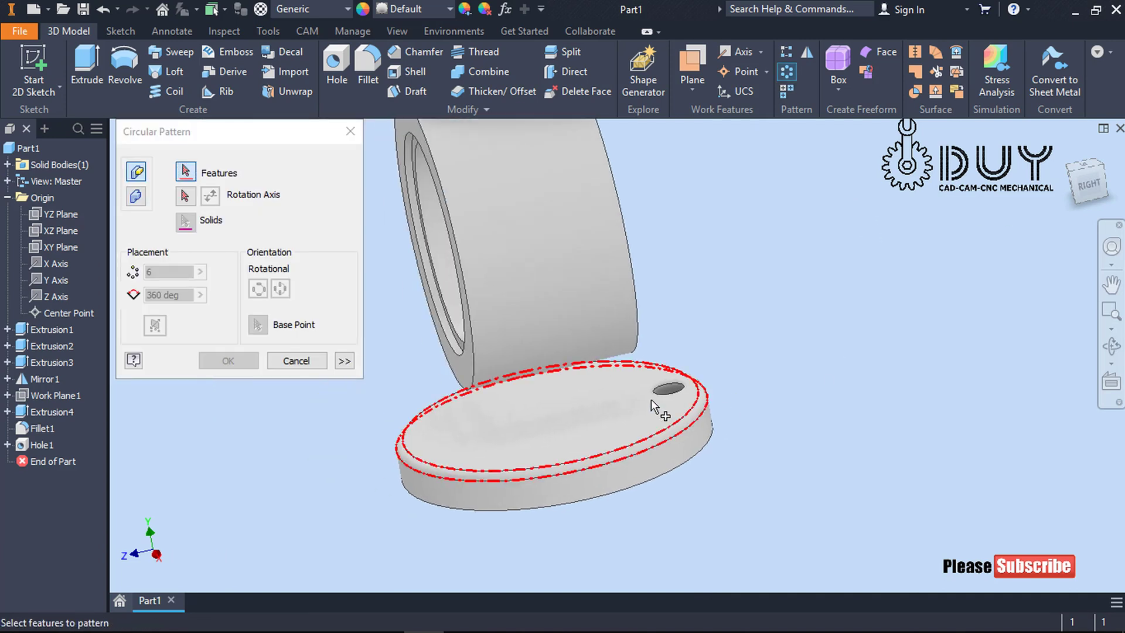
{"action": "left_click", "coordinate": [668, 388]}
{"action": "left_click", "coordinate": [186, 195]}
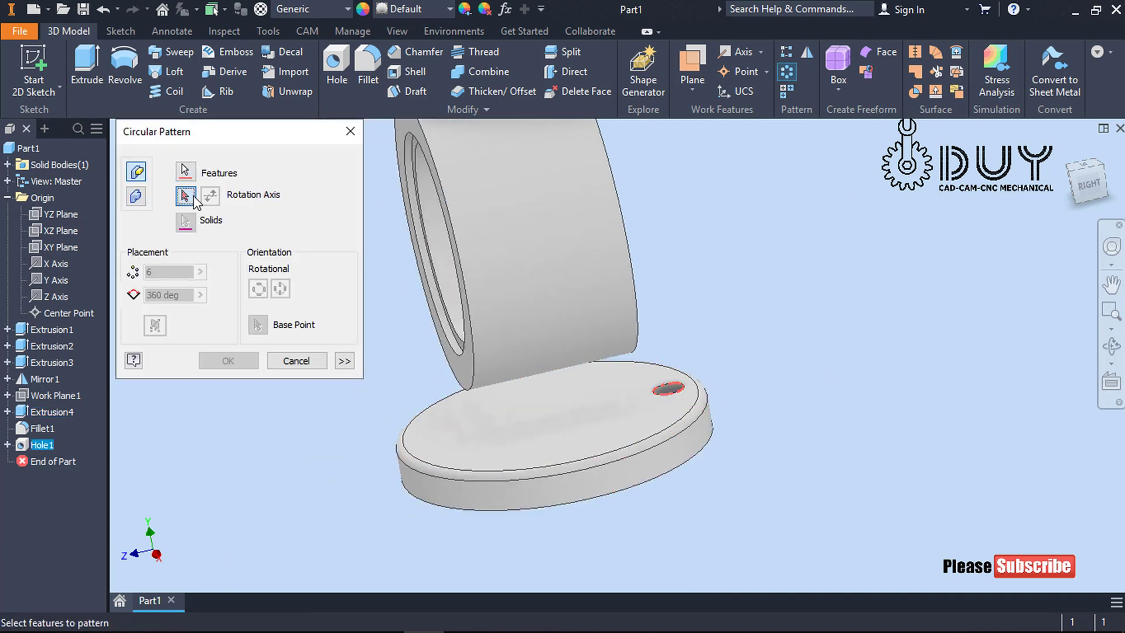
{"action": "left_click", "coordinate": [536, 485]}
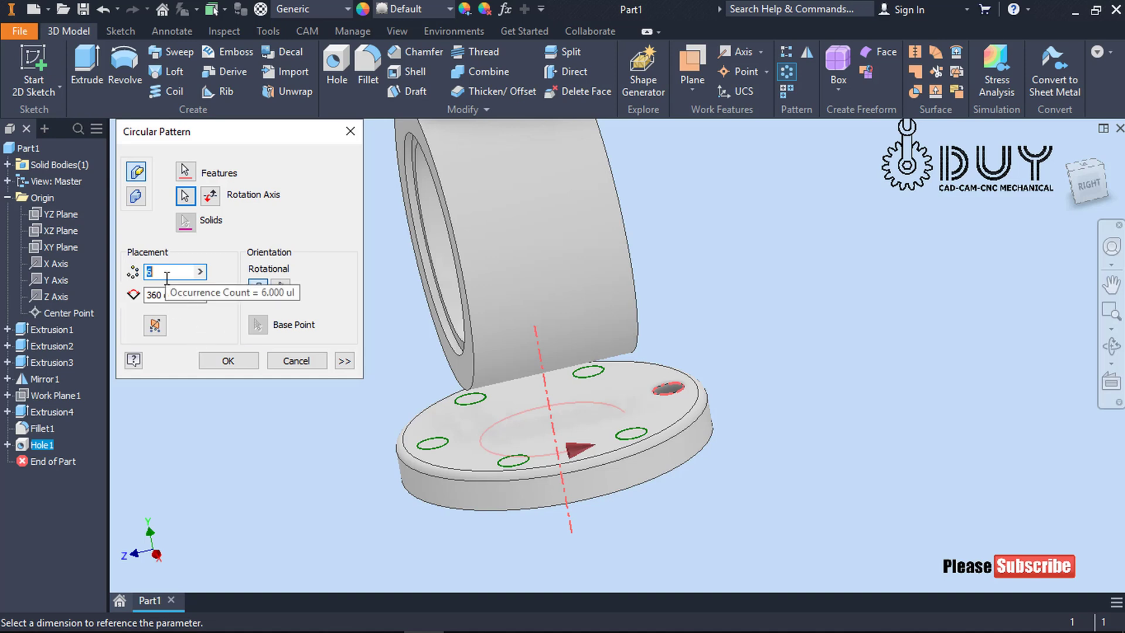
{"action": "type", "text": "8"}
{"action": "left_click", "coordinate": [224, 366]}
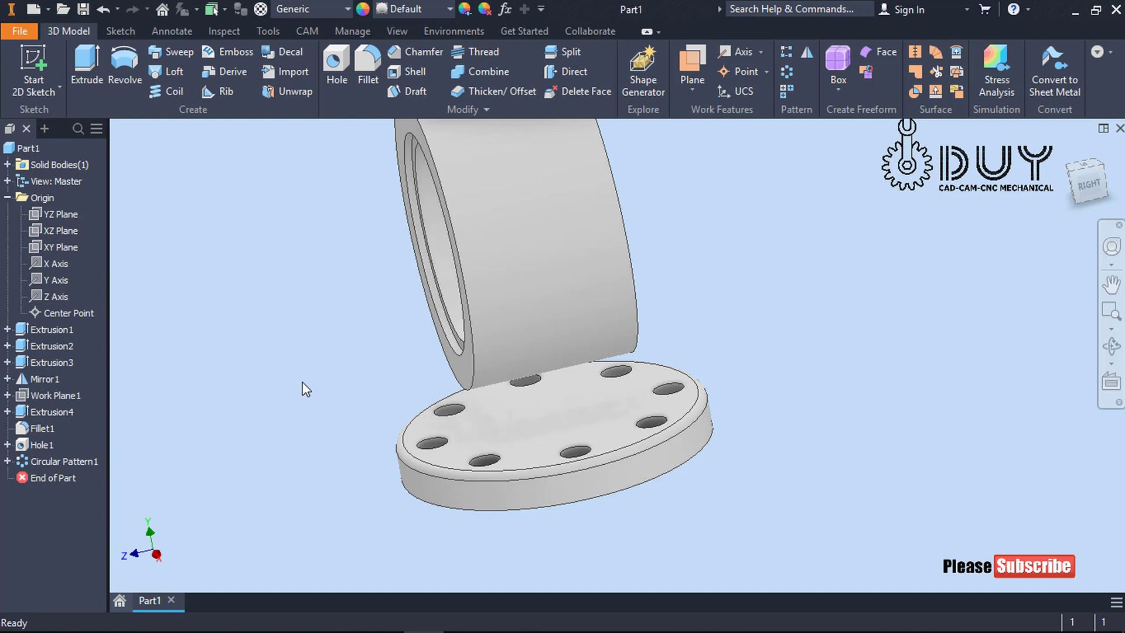
- Start a sketch on the base disc's upper face and draw a circle about 37.7 mm in diameter centred on the origin
{"action": "right_click", "coordinate": [302, 312]}
{"action": "left_click", "coordinate": [281, 347]}
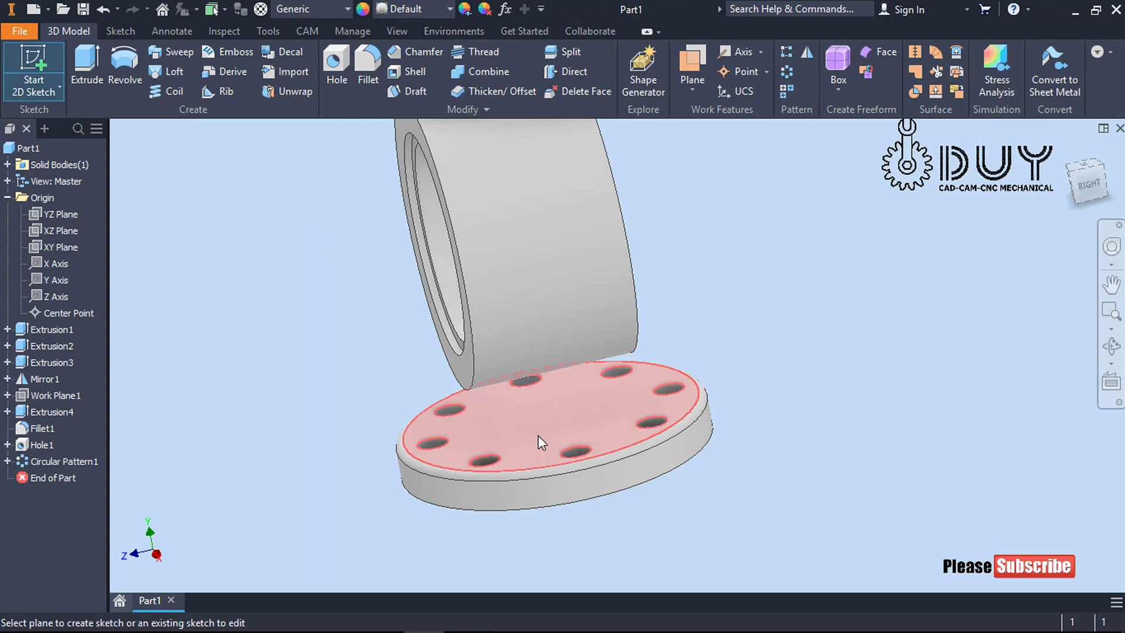
{"action": "left_click", "coordinate": [538, 435]}
{"action": "right_click", "coordinate": [309, 230]}
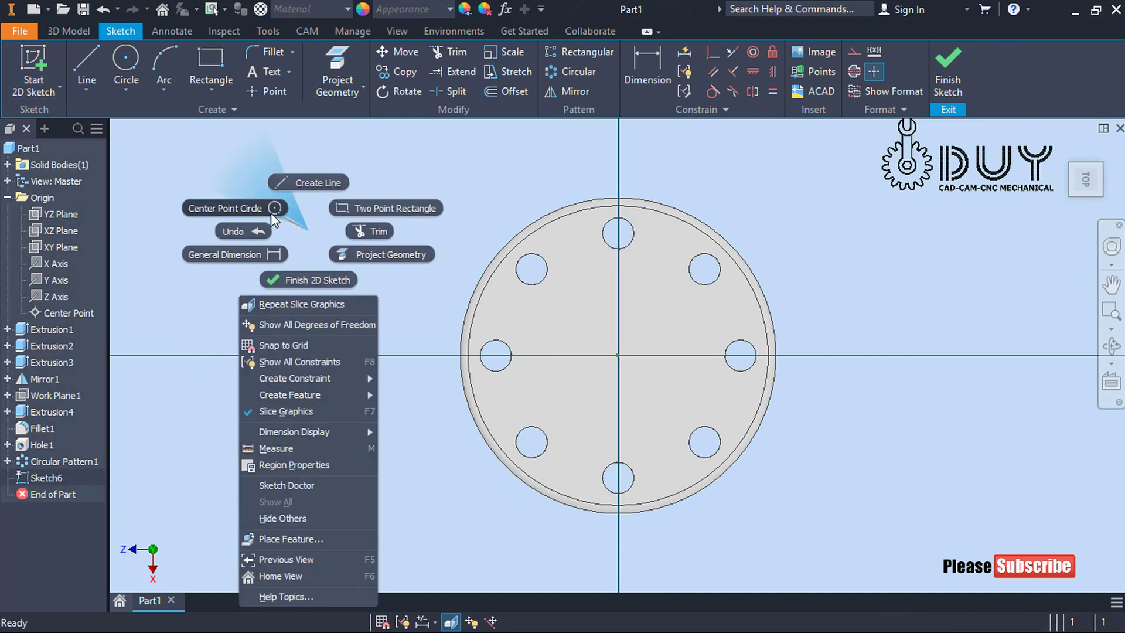
{"action": "left_click", "coordinate": [258, 209]}
{"action": "left_click", "coordinate": [618, 355]}
{"action": "left_click", "coordinate": [680, 313]}
- Dimension the circle's diameter as 39.3 mm and finish the sketch
{"action": "right_click", "coordinate": [855, 224]}
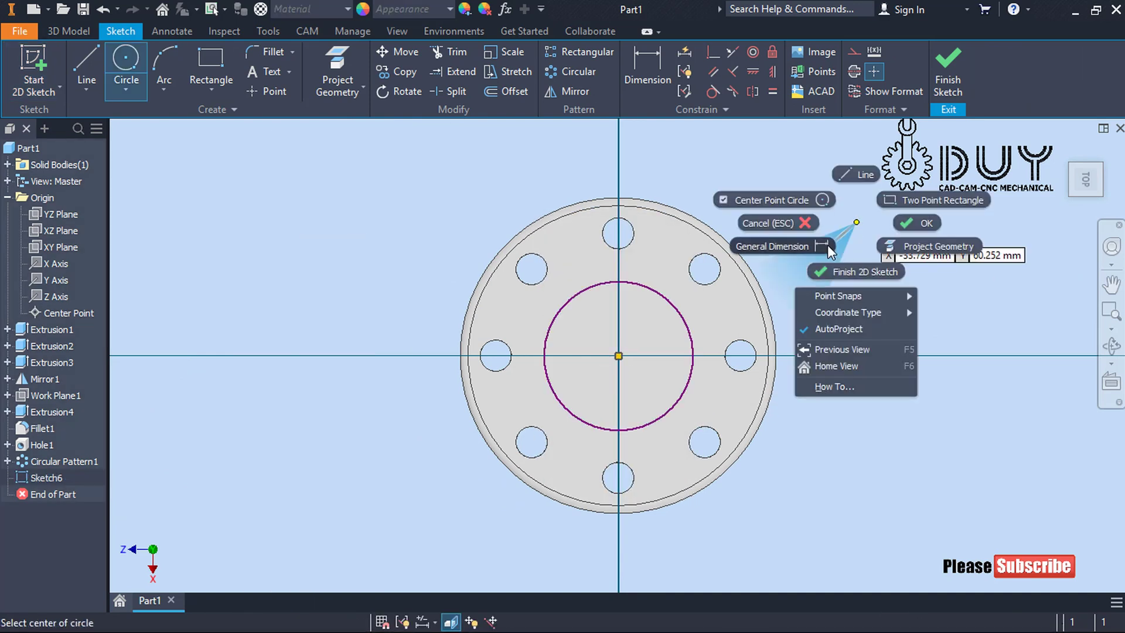
{"action": "left_click", "coordinate": [828, 246]}
{"action": "left_click", "coordinate": [691, 332]}
{"action": "left_click", "coordinate": [837, 274]}
{"action": "type", "text": "39.3"}
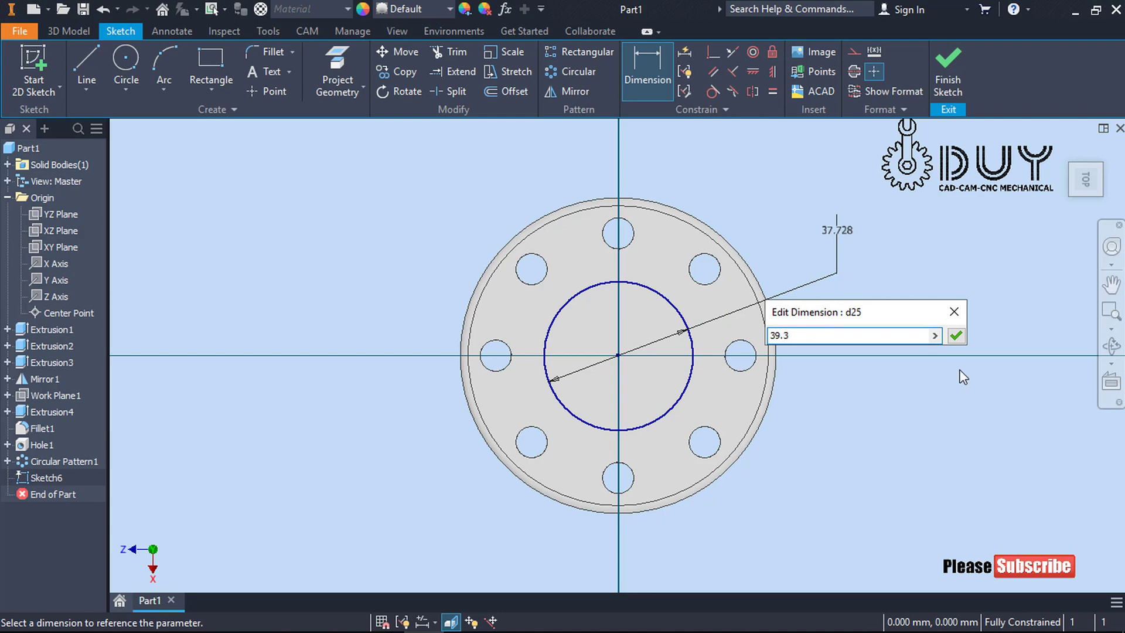
{"action": "left_click", "coordinate": [960, 337]}
{"action": "left_click", "coordinate": [962, 108]}
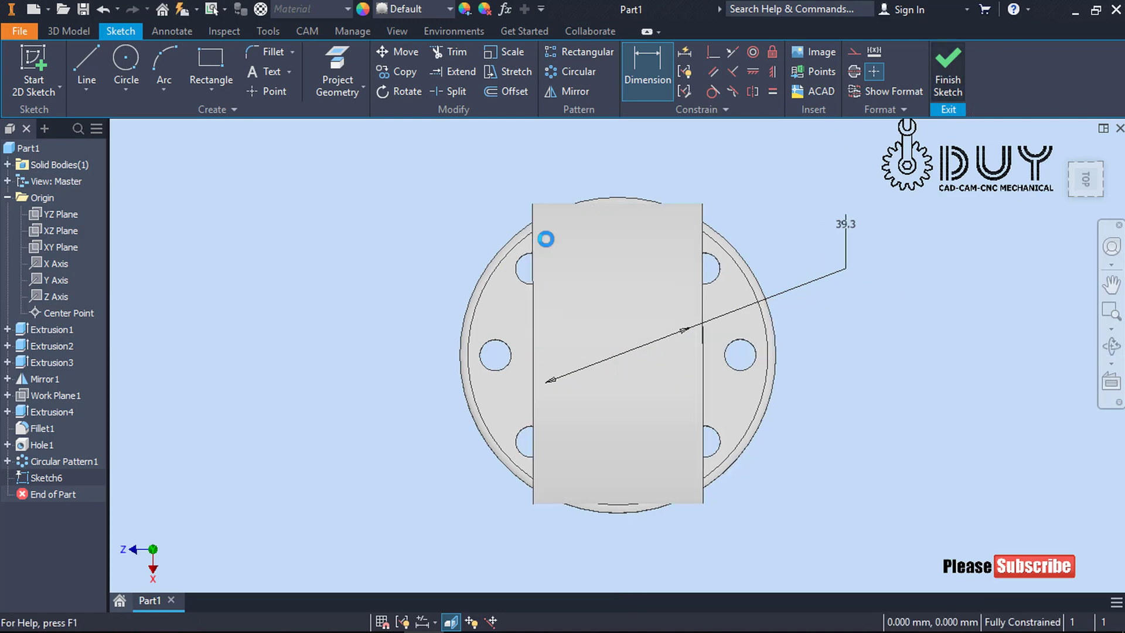
- Extrude the 39.3 mm circle from the base disc up to the hub's outer cylindrical face as a joined neck
{"action": "right_click", "coordinate": [295, 272]}
{"action": "left_click", "coordinate": [318, 256]}
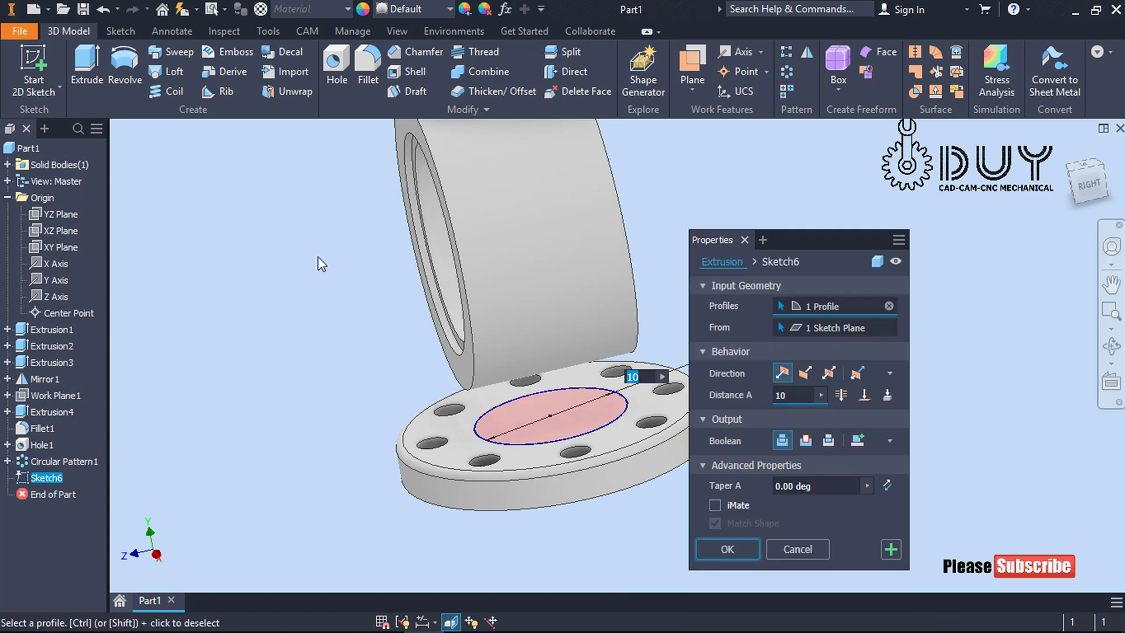
{"action": "left_click", "coordinate": [808, 377]}
{"action": "left_click", "coordinate": [783, 441]}
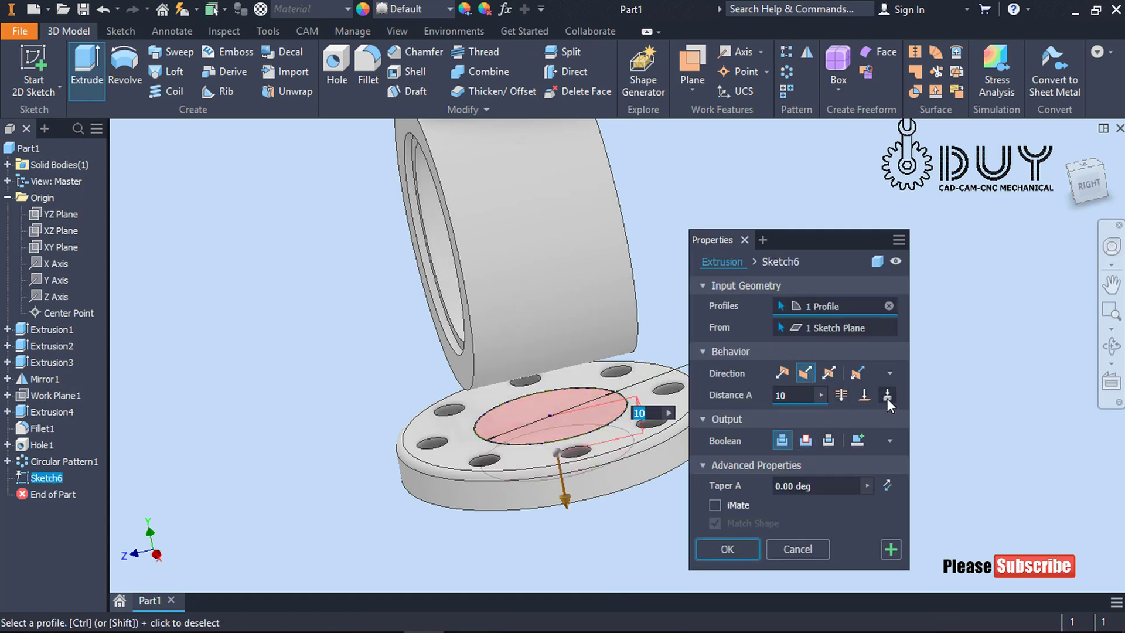
{"action": "left_click", "coordinate": [887, 396]}
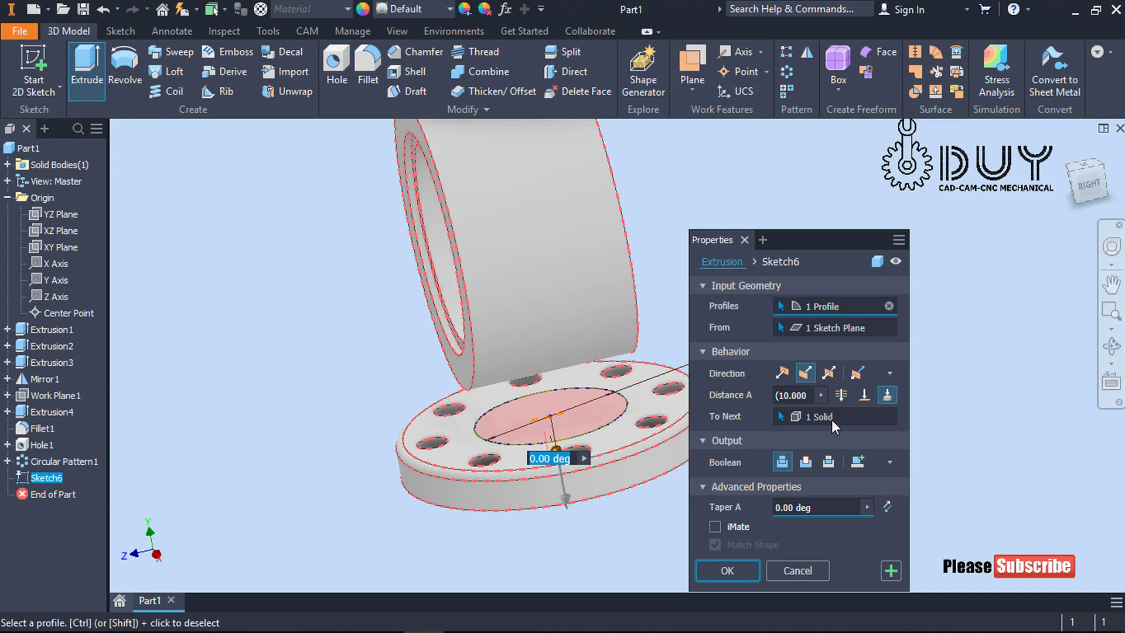
{"action": "left_click", "coordinate": [868, 397]}
{"action": "left_click", "coordinate": [614, 335]}
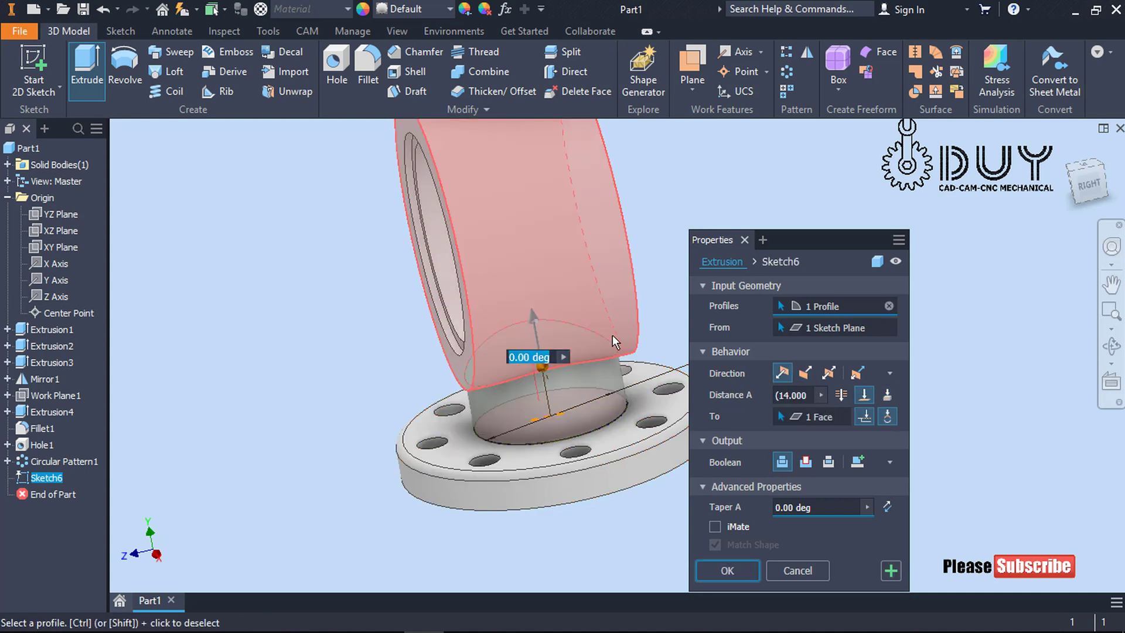
{"action": "left_click", "coordinate": [720, 571]}
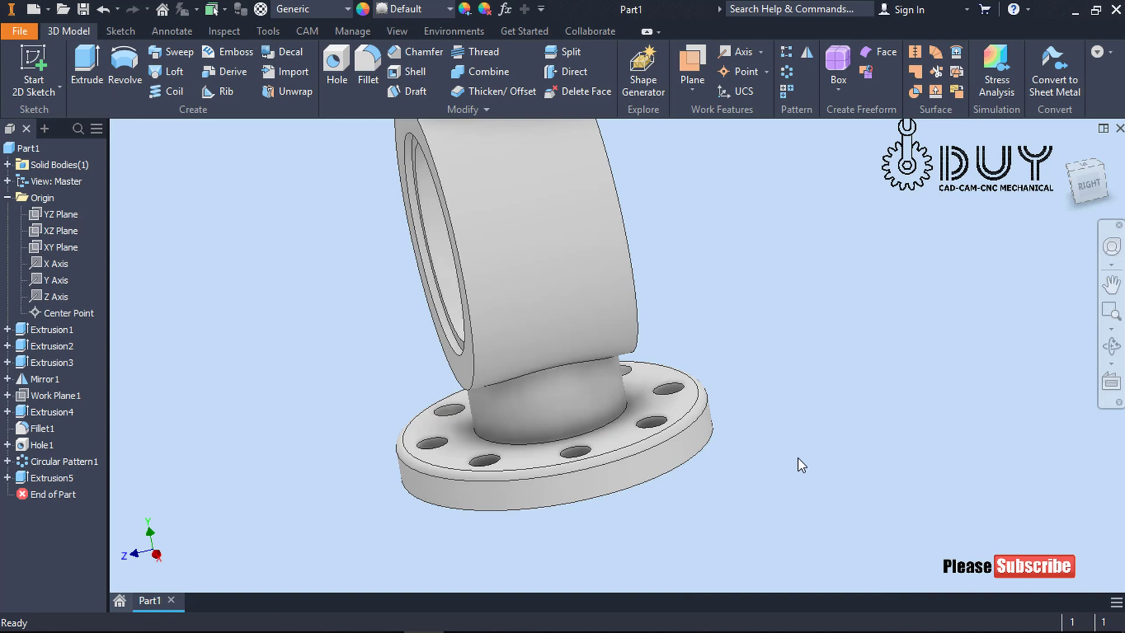
- Fillet the edge where the neck meets the hub with a 2 mm radius
{"action": "left_click", "coordinate": [361, 68]}
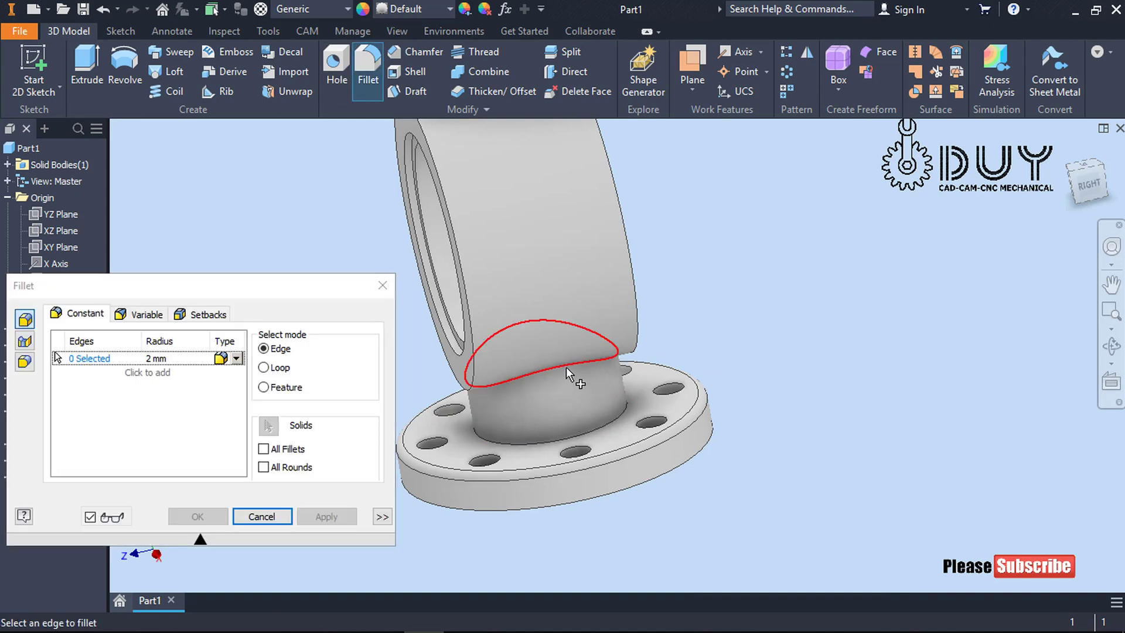
{"action": "left_click", "coordinate": [566, 367]}
{"action": "middle_click_drag", "start_coordinate": [550, 475], "coordinate": [571, 449], "text": "shift"}
{"action": "left_click", "coordinate": [326, 517]}
- Fillet the edge where the neck meets the base disc with a 3 mm radius
{"action": "left_click", "coordinate": [571, 452]}
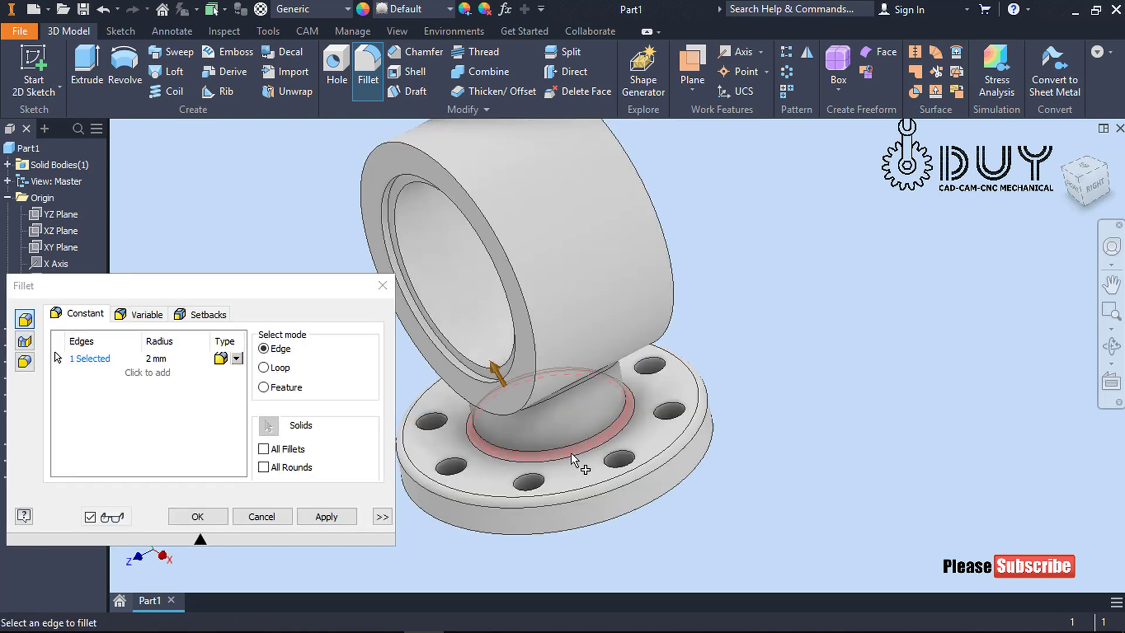
{"action": "left_click", "coordinate": [98, 365]}
{"action": "type", "text": "5"}
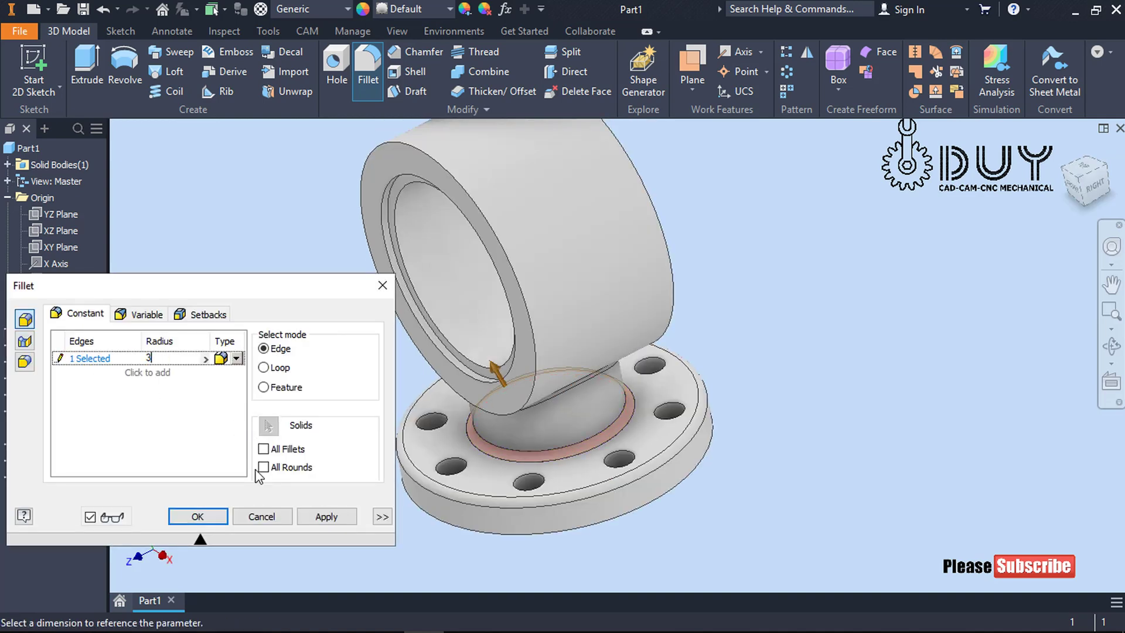
{"action": "left_click", "coordinate": [197, 516]}
- Start a sketch on the base disc's underside and draw a circle about 42.5 mm in diameter centred on the origin
{"action": "middle_click_drag", "start_coordinate": [359, 460], "coordinate": [768, 352], "text": "shift"}
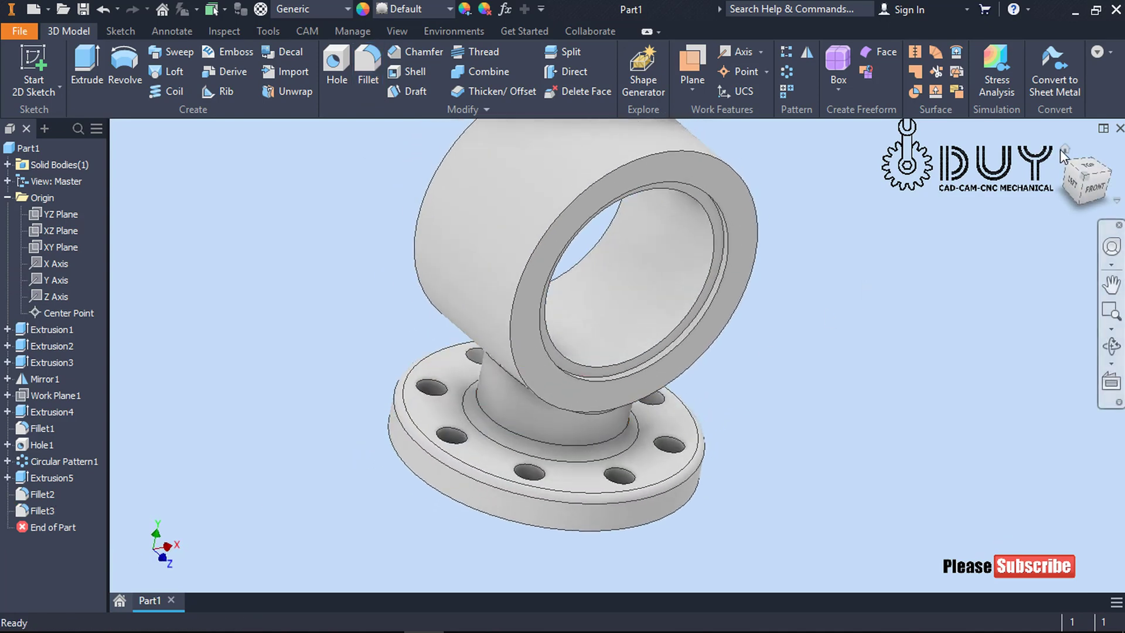
{"action": "middle_click_drag", "start_coordinate": [938, 211], "coordinate": [728, 276], "text": "shift"}
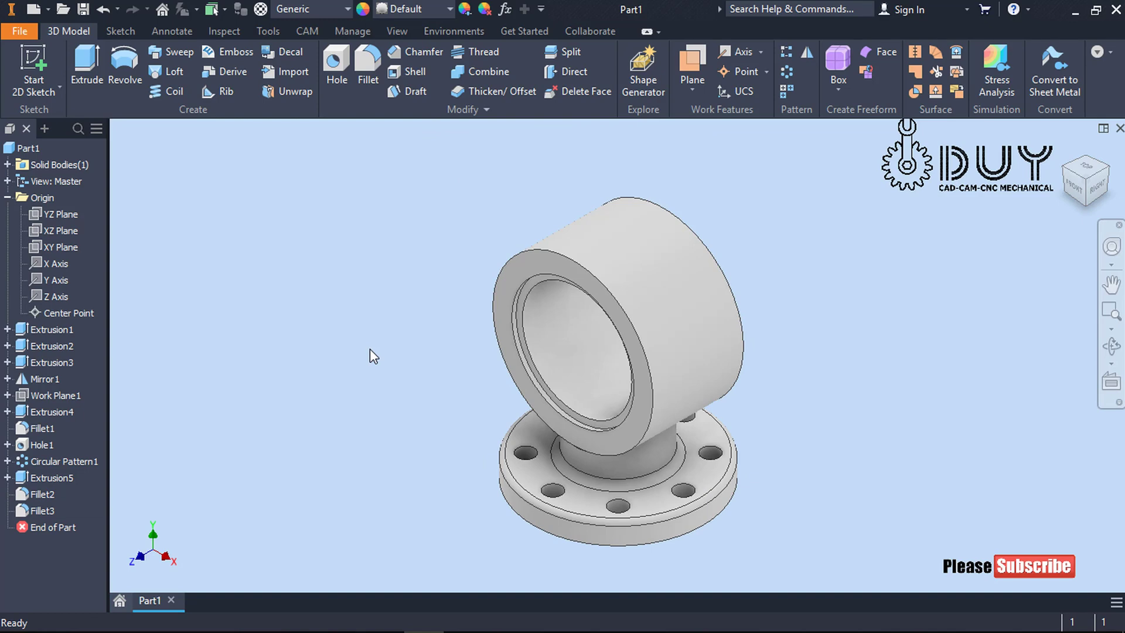
{"action": "middle_click_drag", "start_coordinate": [370, 366], "coordinate": [385, 259], "text": "shift"}
{"action": "right_click", "coordinate": [386, 258]}
{"action": "left_click", "coordinate": [389, 304]}
{"action": "left_click", "coordinate": [601, 335]}
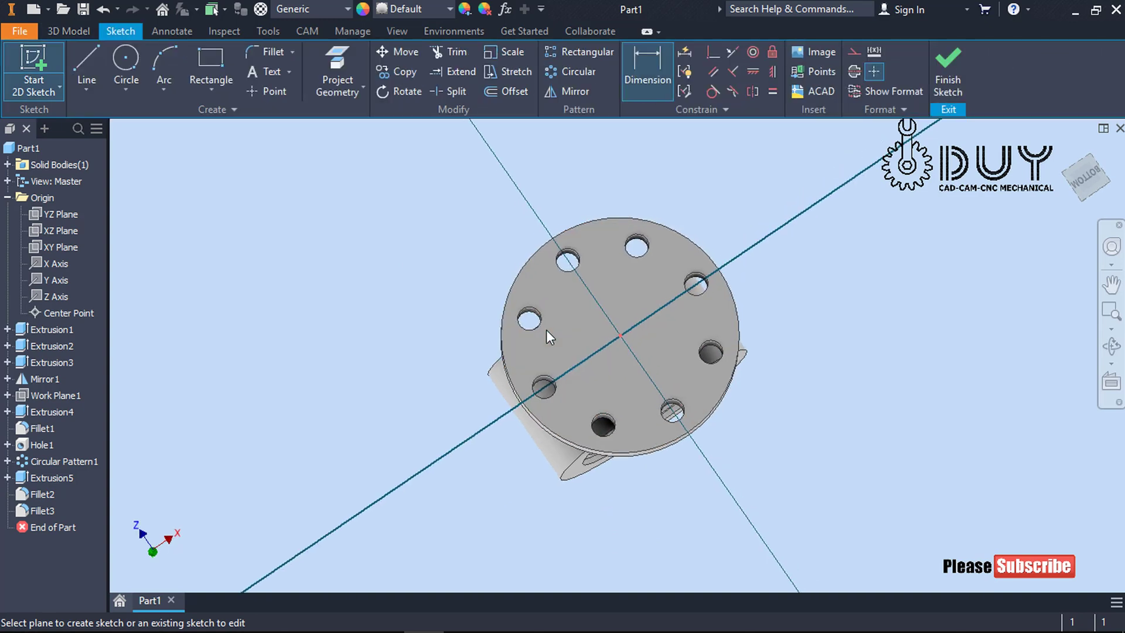
{"action": "right_click", "coordinate": [431, 227]}
{"action": "left_click", "coordinate": [395, 204]}
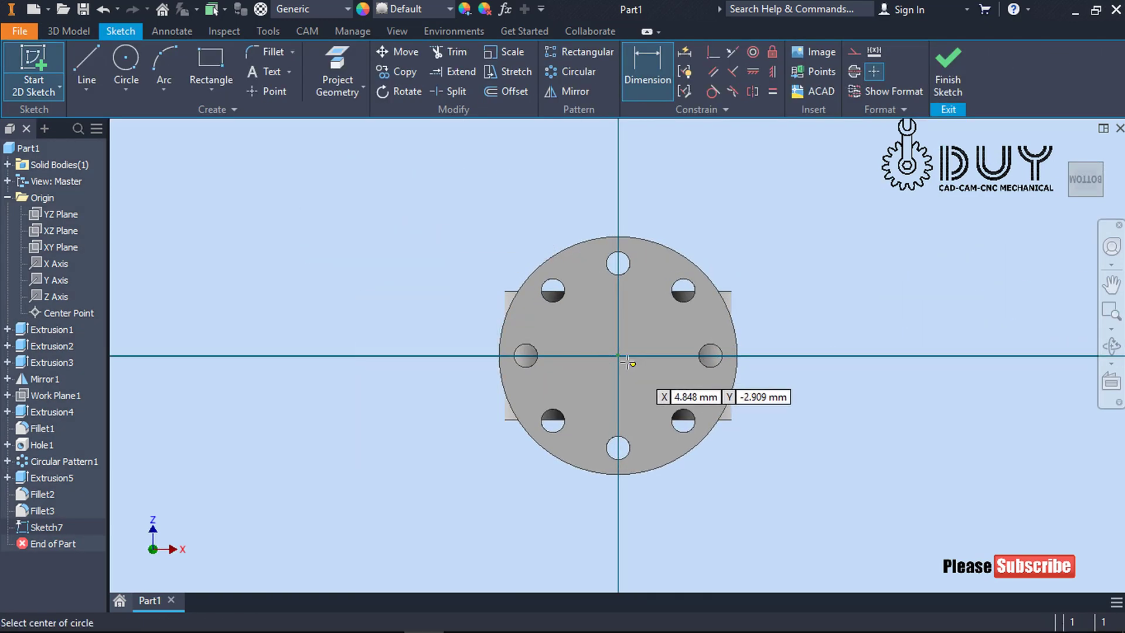
{"action": "left_click", "coordinate": [624, 354]}
{"action": "left_click", "coordinate": [672, 322]}
- Dimension the underside circle's diameter as 40 mm
{"action": "right_click", "coordinate": [797, 225]}
{"action": "left_click", "coordinate": [764, 248]}
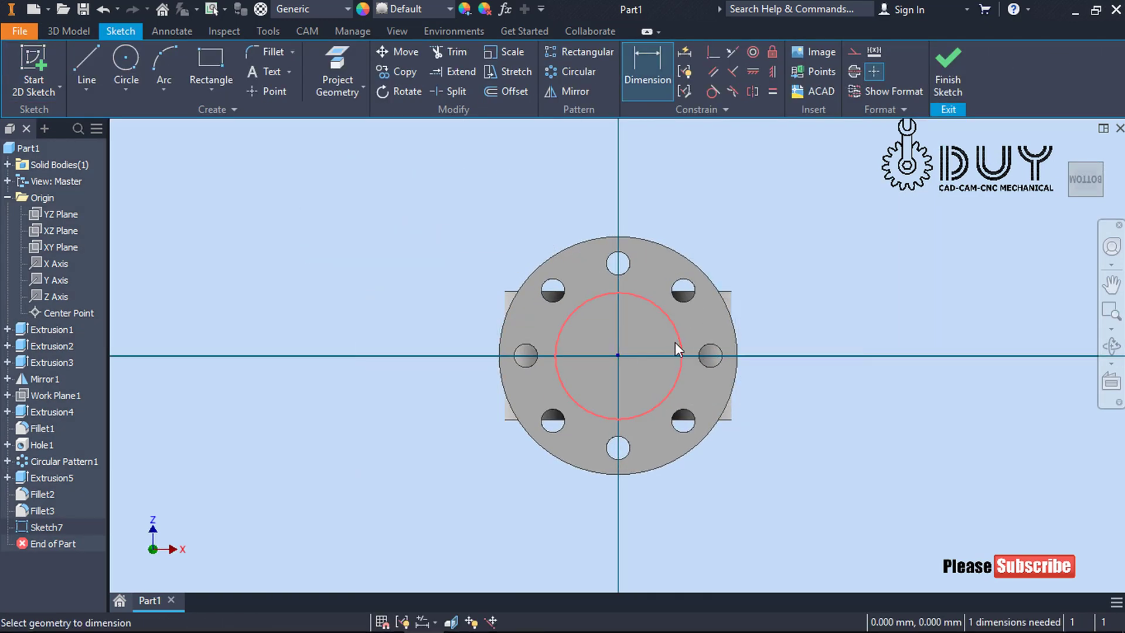
{"action": "left_click", "coordinate": [678, 342]}
{"action": "left_click", "coordinate": [807, 256]}
{"action": "type", "text": "40"}
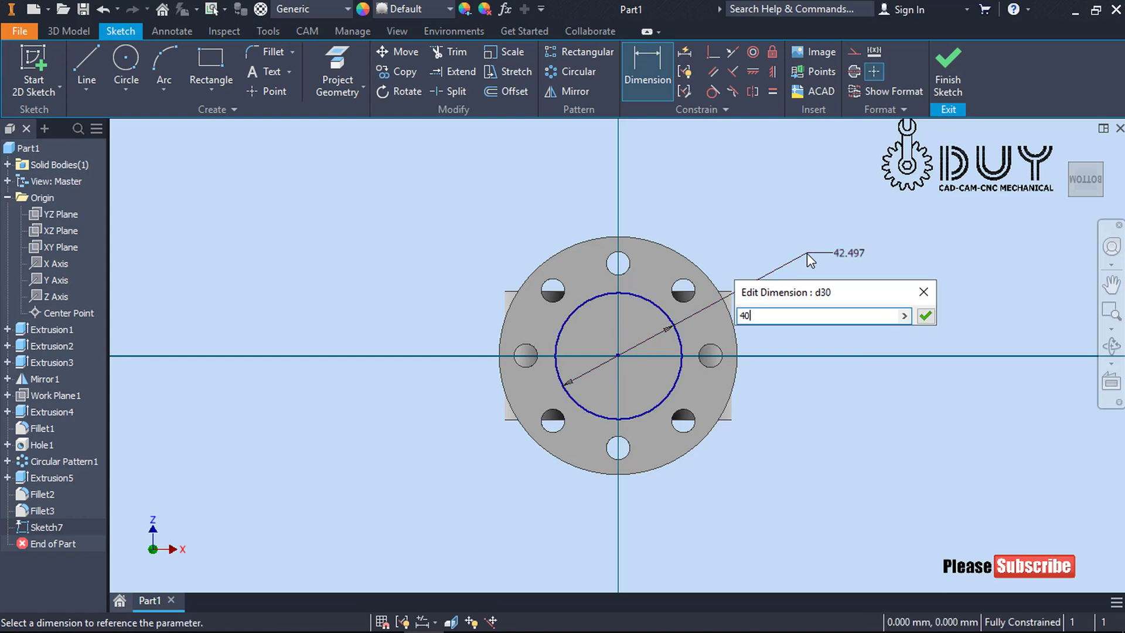
{"action": "key", "text": "Return"}
- Offset the 40 mm circle outward, dimension the gap between the circles as 2 mm, and finish the sketch
{"action": "left_click", "coordinate": [508, 91]}
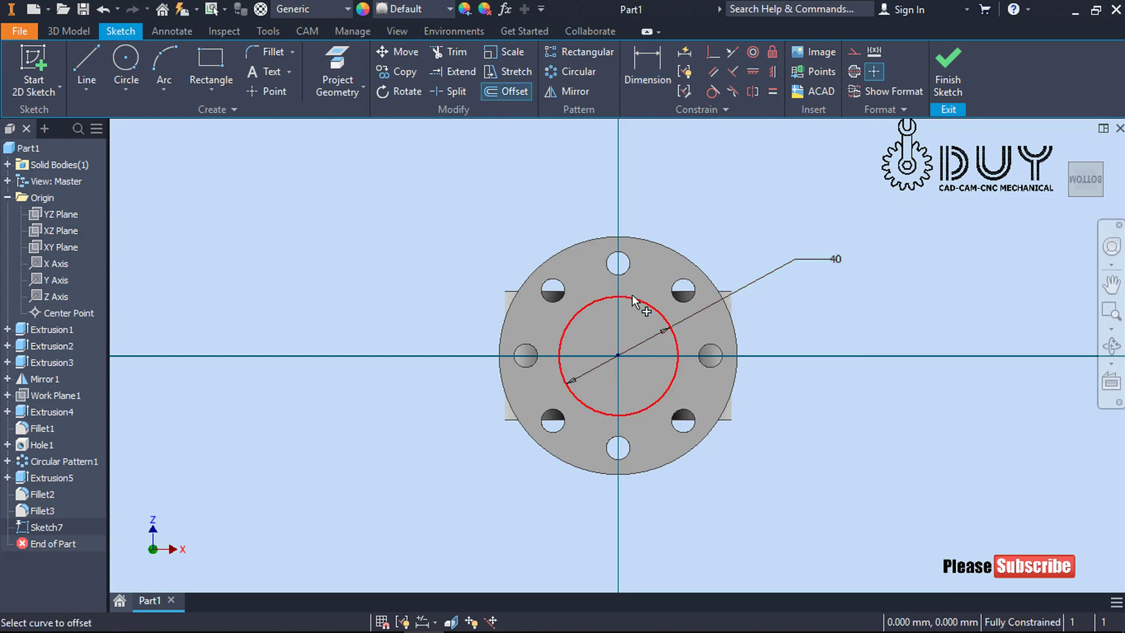
{"action": "left_click", "coordinate": [649, 306]}
{"action": "right_click", "coordinate": [709, 192]}
{"action": "left_click", "coordinate": [582, 184]}
{"action": "left_click", "coordinate": [661, 276]}
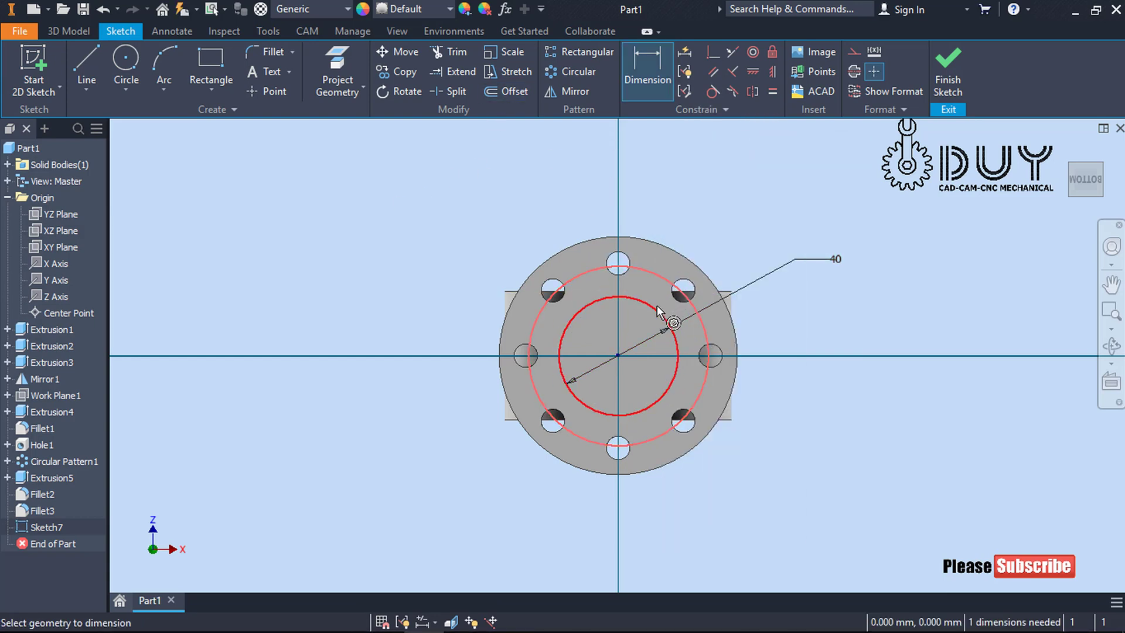
{"action": "left_click", "coordinate": [646, 303]}
{"action": "left_click", "coordinate": [701, 200]}
{"action": "type", "text": "2"}
{"action": "key", "text": "Return"}
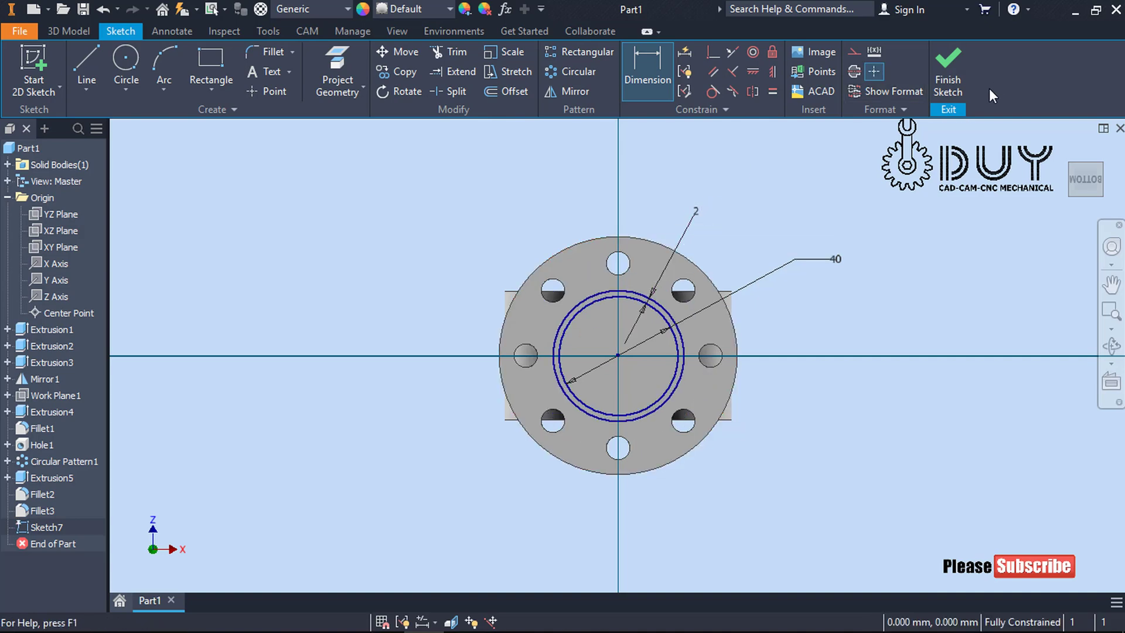
{"action": "left_click", "coordinate": [956, 92]}
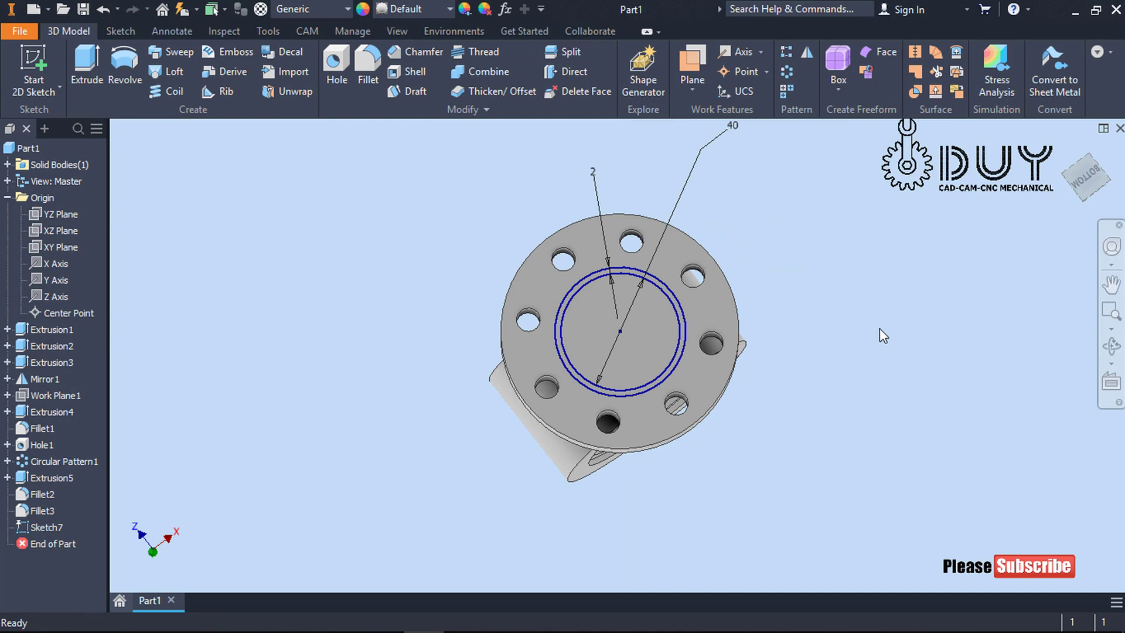
- Cut the ring between the two circles 2 mm deep into the base disc's underside with Extrude
{"action": "right_click", "coordinate": [389, 283]}
{"action": "left_click", "coordinate": [447, 234]}
{"action": "scroll", "coordinate": [583, 289], "scroll_direction": "up", "scroll_amount": 5}
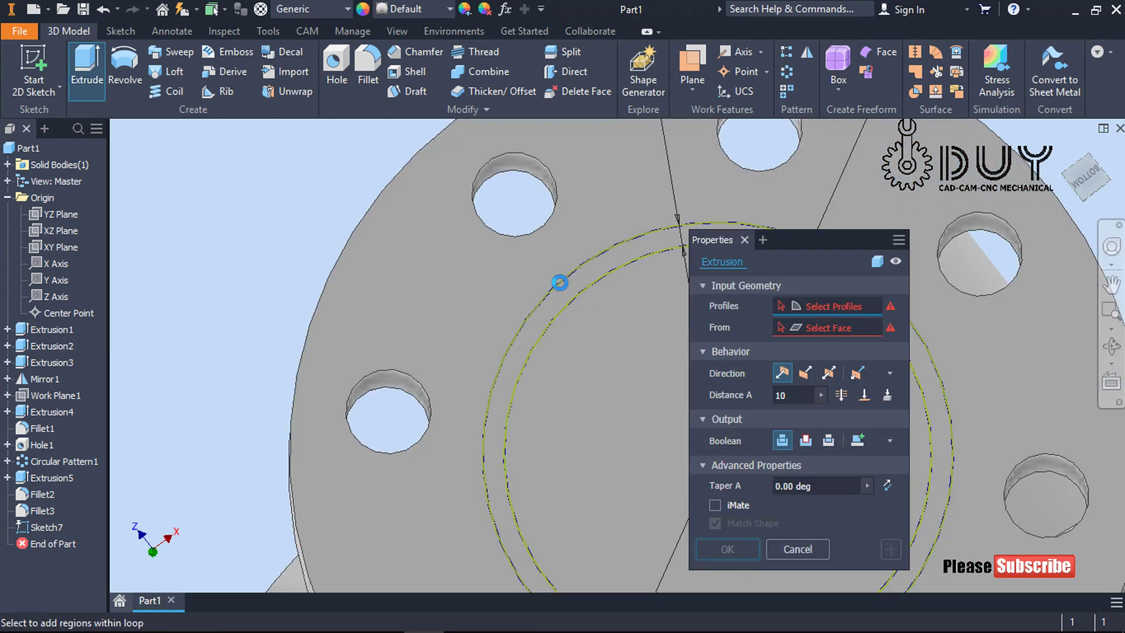
{"action": "left_click", "coordinate": [564, 290]}
{"action": "left_click", "coordinate": [806, 373]}
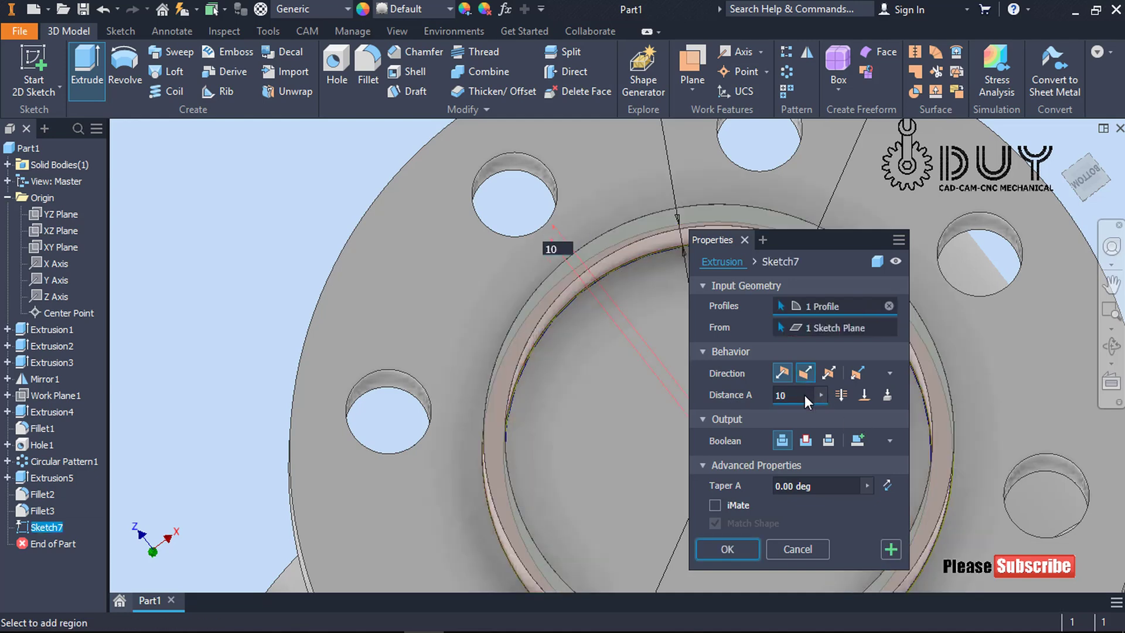
{"action": "left_click_drag", "start_coordinate": [804, 395], "coordinate": [673, 402]}
{"action": "type", "text": "2"}
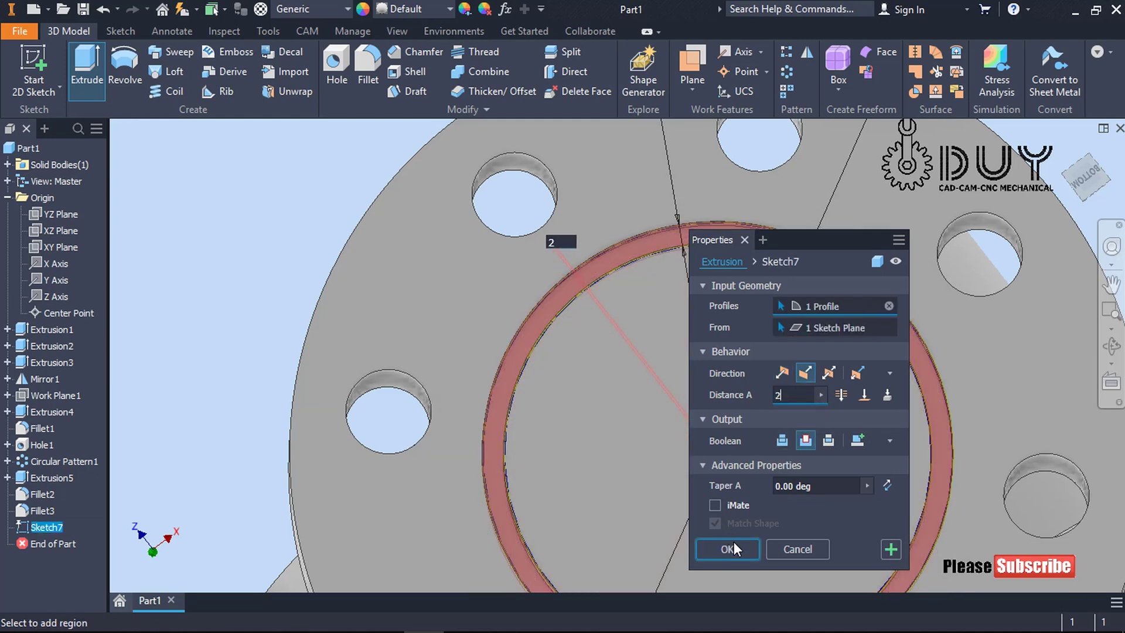
{"action": "left_click", "coordinate": [733, 542]}
- Create a sketch on the YZ plane and project the Z and Y axes into it
{"action": "scroll", "coordinate": [789, 488], "scroll_direction": "down", "scroll_amount": 4}
{"action": "left_click", "coordinate": [1066, 149]}
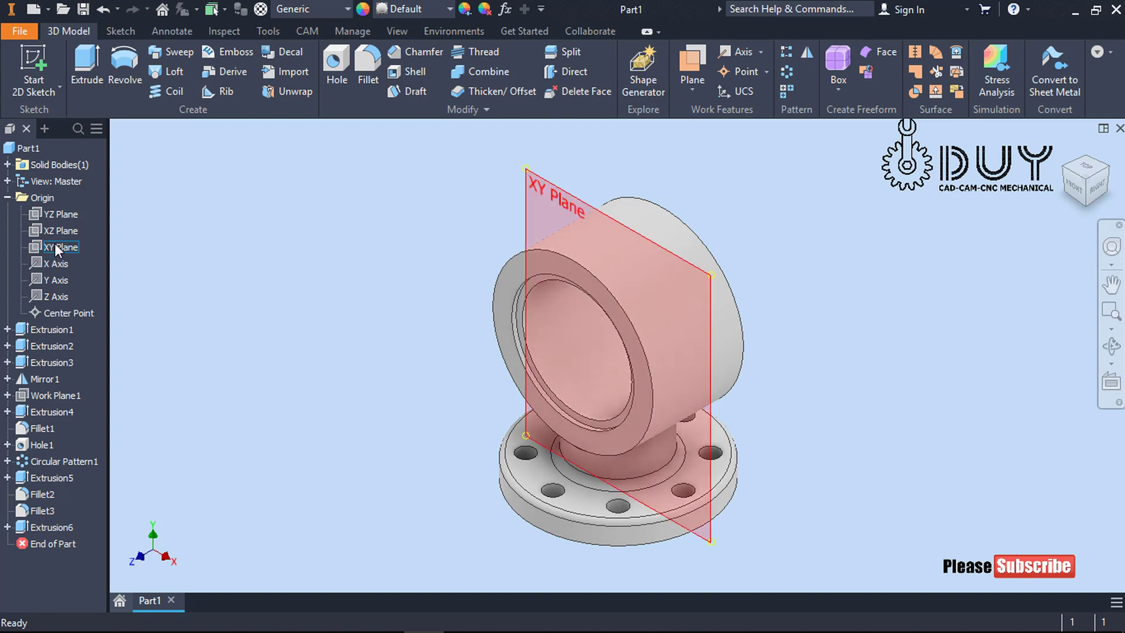
{"action": "right_click", "coordinate": [61, 218]}
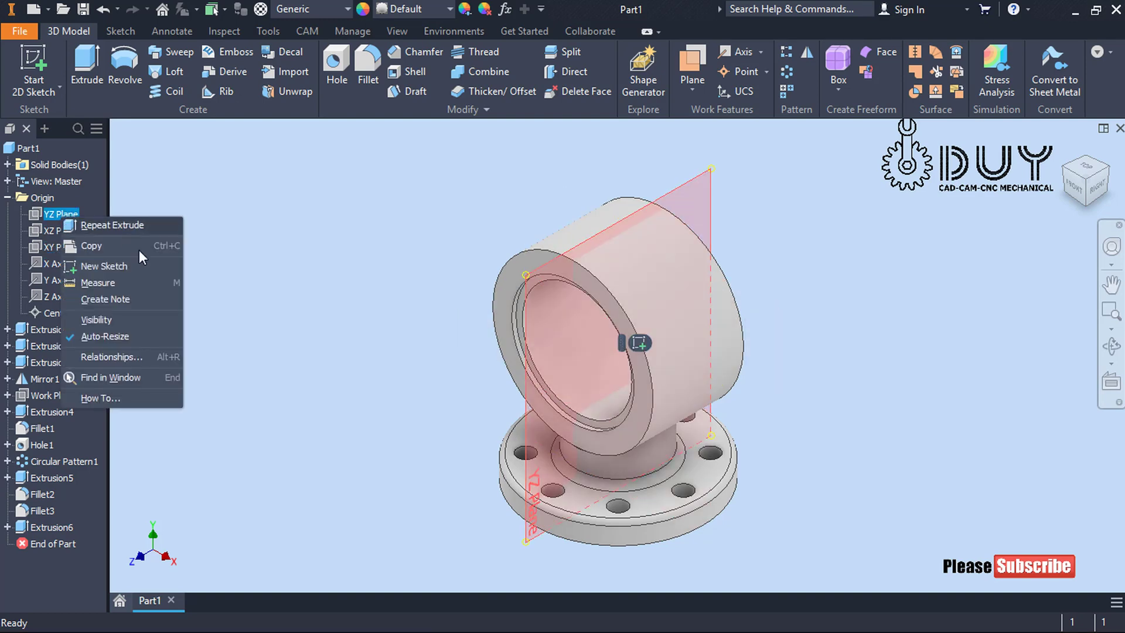
{"action": "left_click", "coordinate": [112, 265]}
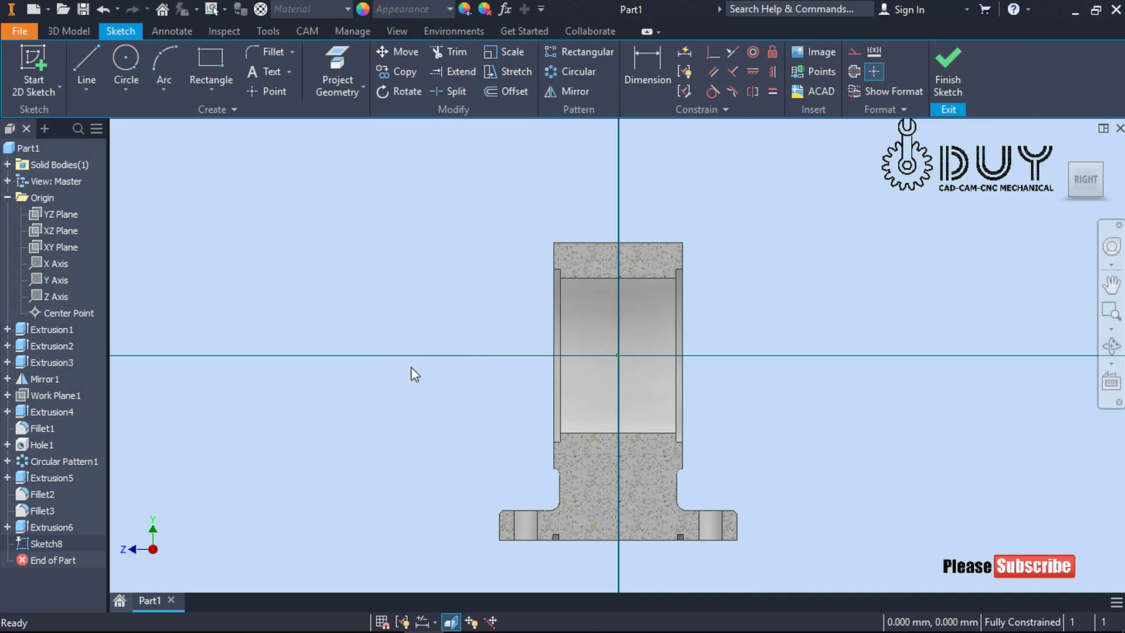
{"action": "middle_click_drag", "start_coordinate": [455, 397], "coordinate": [440, 342]}
{"action": "right_click", "coordinate": [399, 243]}
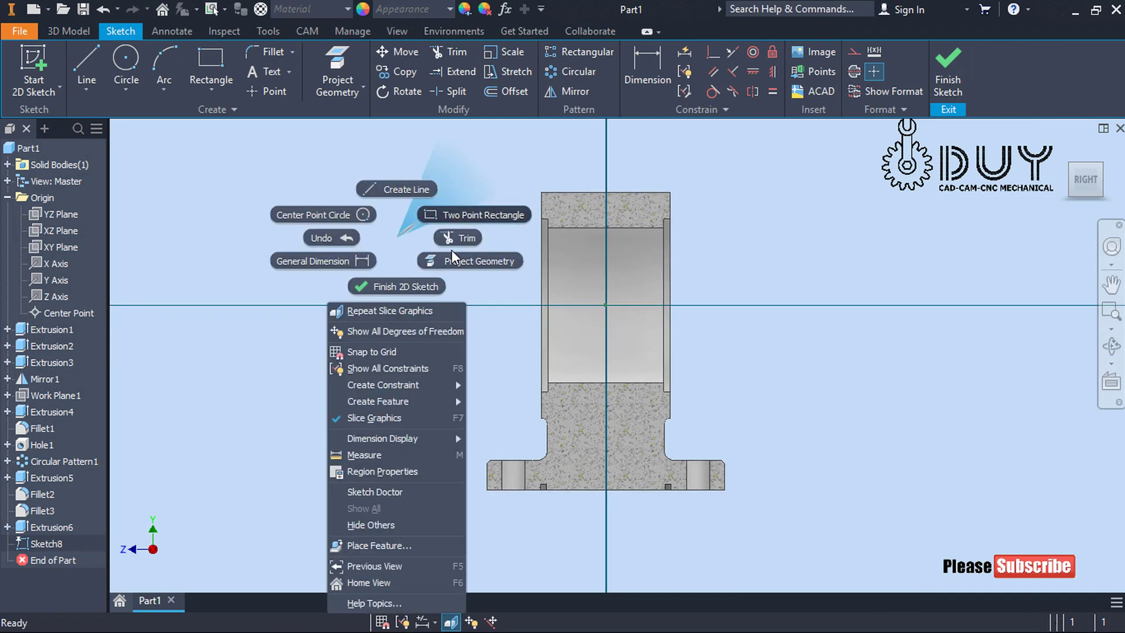
{"action": "left_click", "coordinate": [463, 260]}
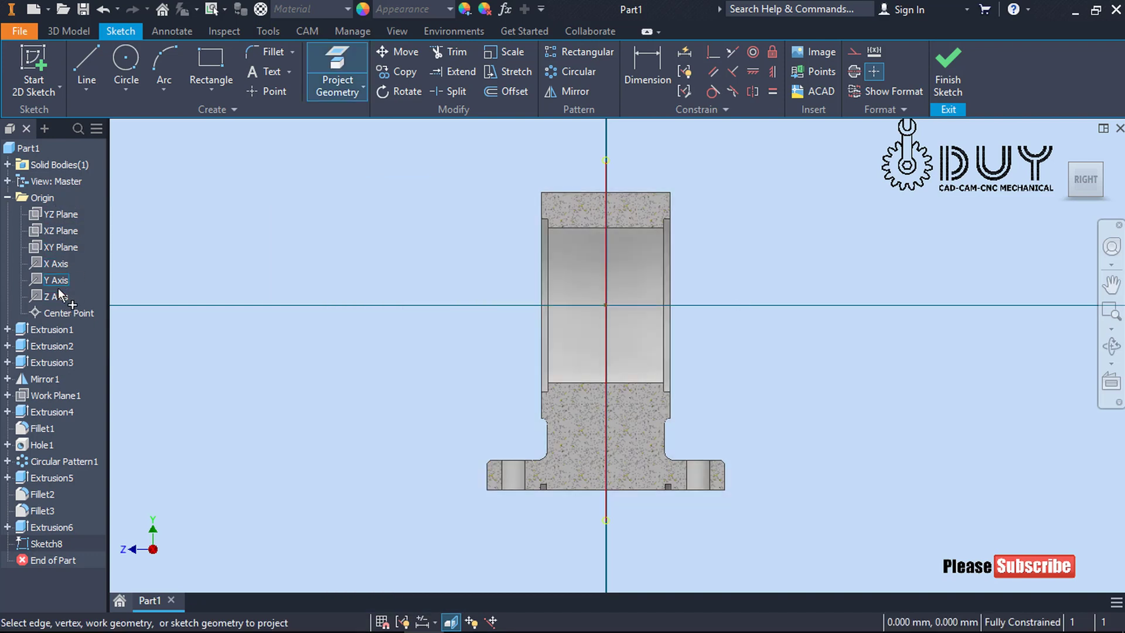
{"action": "left_click", "coordinate": [58, 296]}
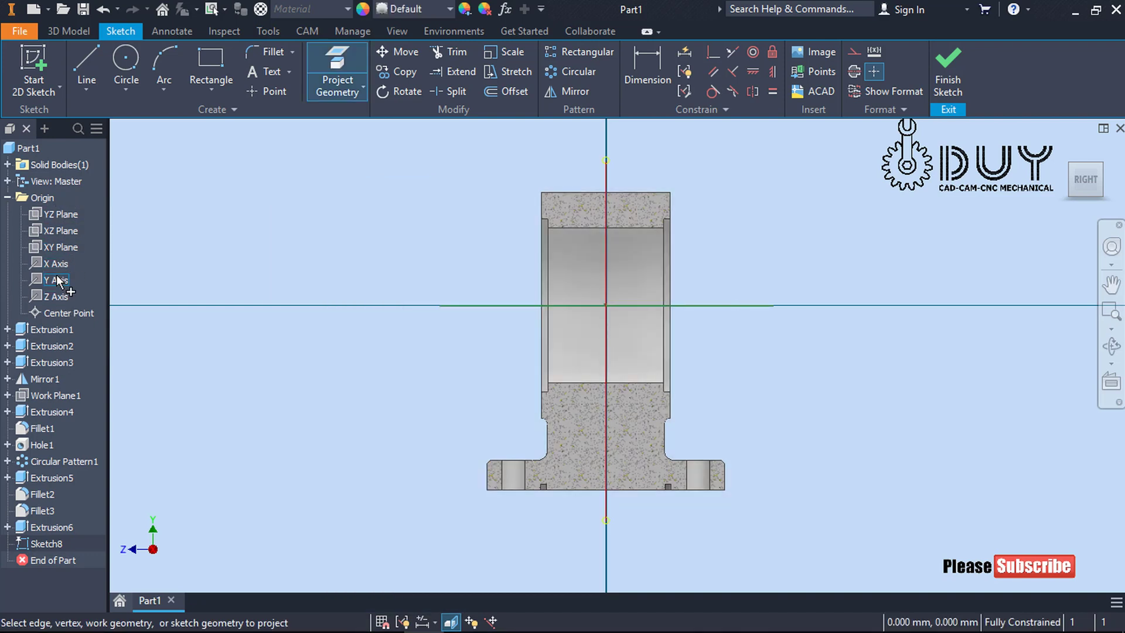
{"action": "left_click", "coordinate": [58, 280]}
{"action": "key", "text": "Escape"}
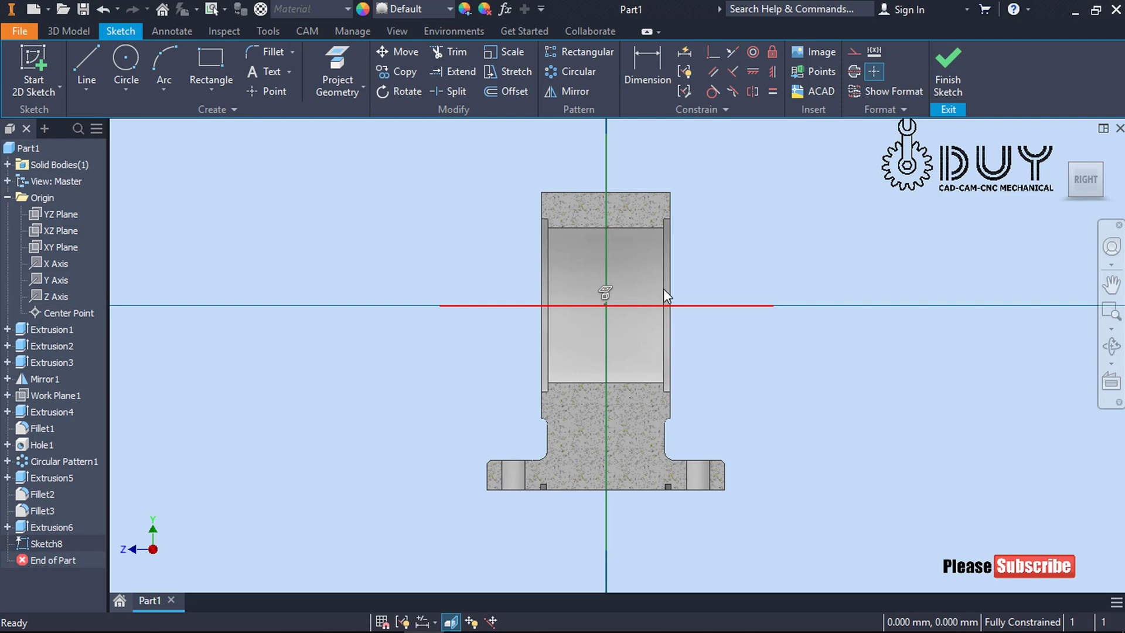
- Convert the projected horizontal and vertical axes to construction geometry
{"action": "left_click", "coordinate": [852, 53]}
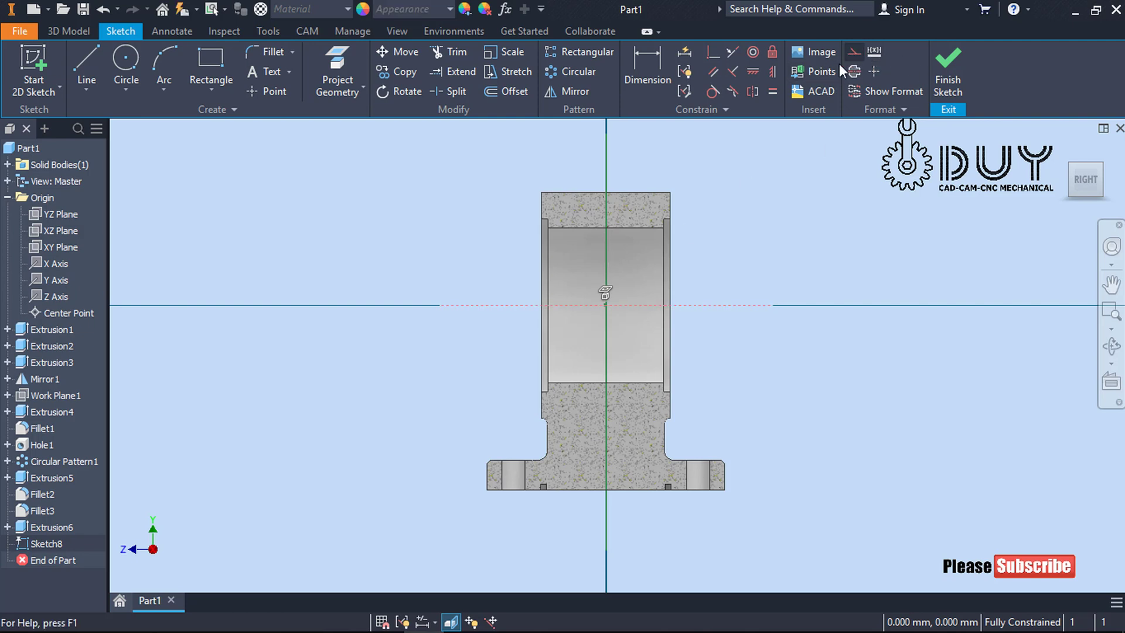
{"action": "left_click", "coordinate": [607, 259]}
{"action": "left_click", "coordinate": [853, 54]}
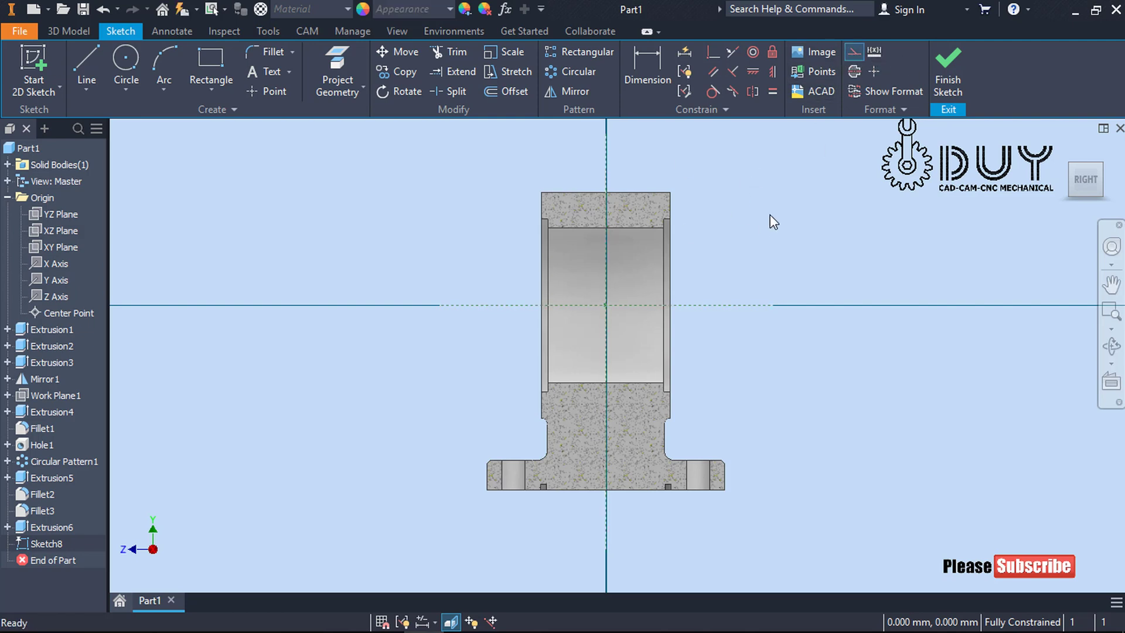
- Sketch a stepped line chain from the horizontal axis through a short slanted segment to the flange underside, beside the vertical axis
{"action": "right_click", "coordinate": [762, 221]}
{"action": "left_click", "coordinate": [763, 168]}
{"action": "left_click", "coordinate": [640, 304]}
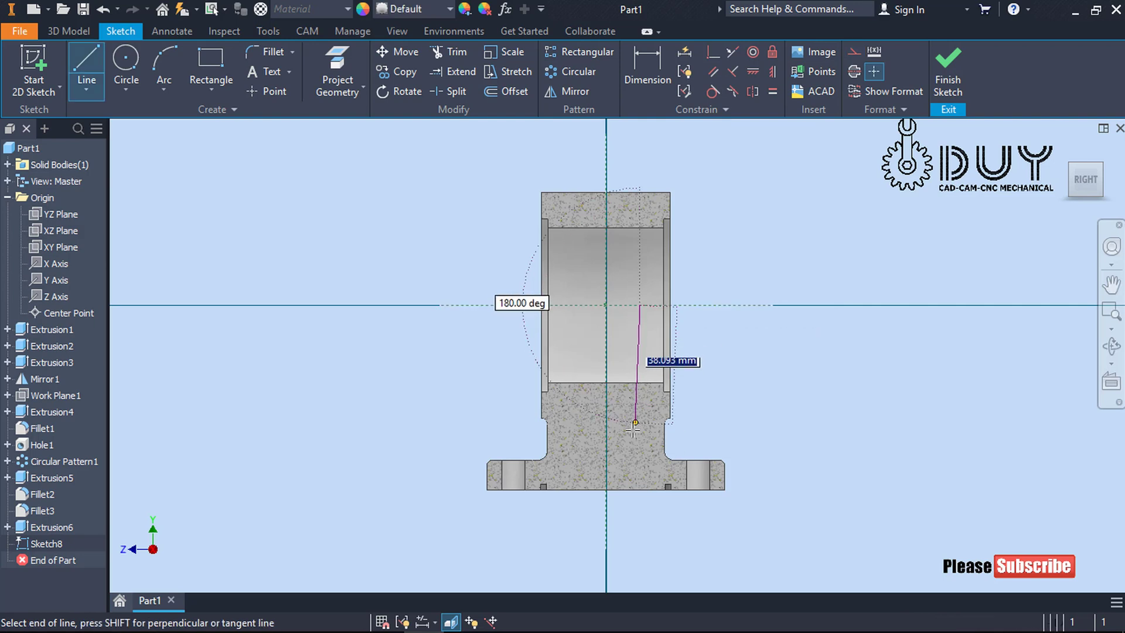
{"action": "left_click", "coordinate": [639, 435]}
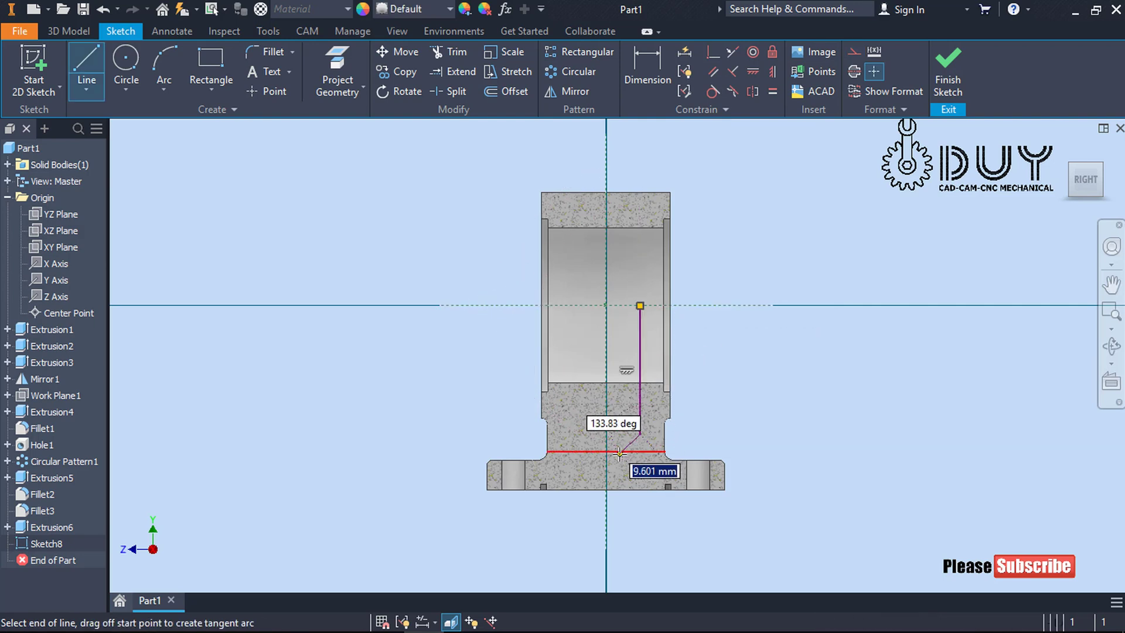
{"action": "left_click", "coordinate": [622, 443]}
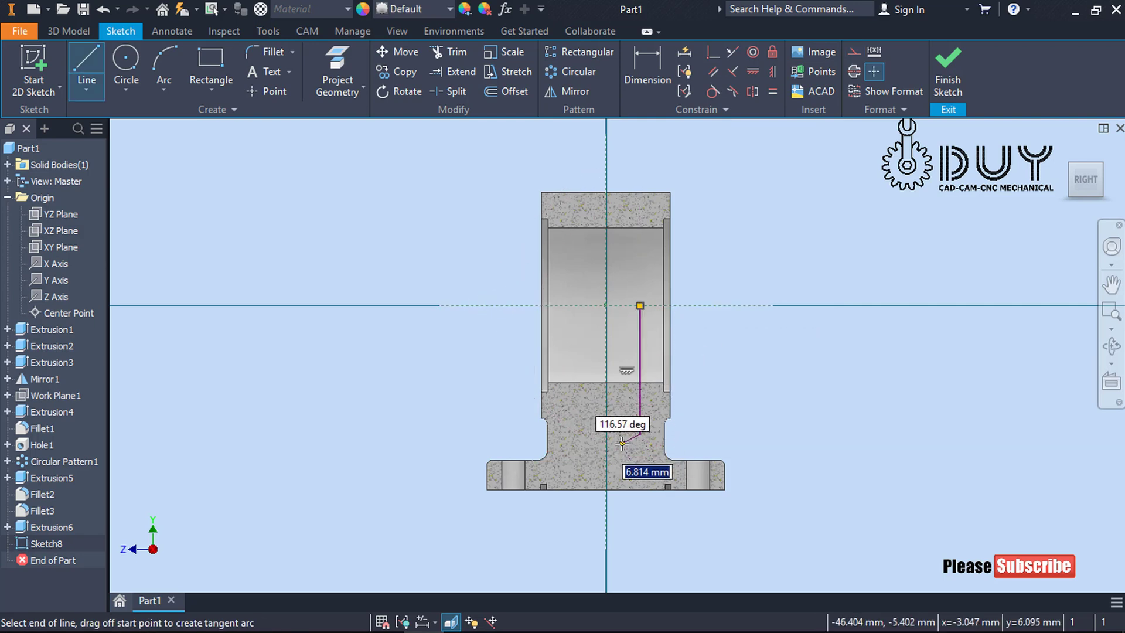
{"action": "left_click", "coordinate": [623, 491]}
- Dimension the distance from the vertical axis to the chain's long upper vertical line as 25.3/2 mm
{"action": "right_click", "coordinate": [890, 383]}
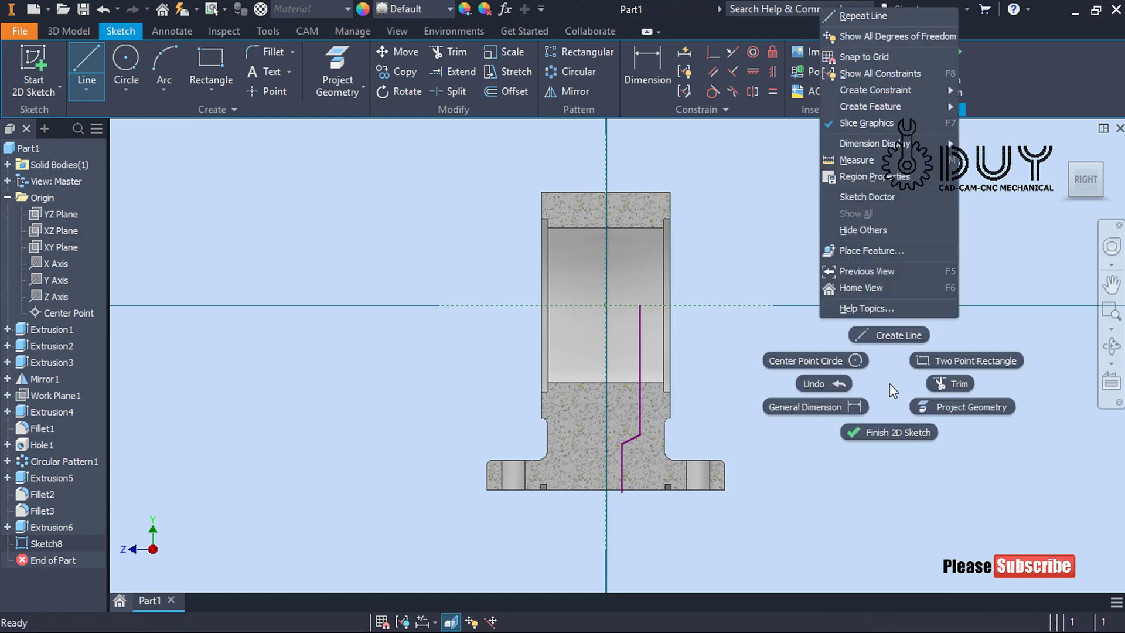
{"action": "left_click", "coordinate": [803, 469]}
{"action": "left_click", "coordinate": [638, 374]}
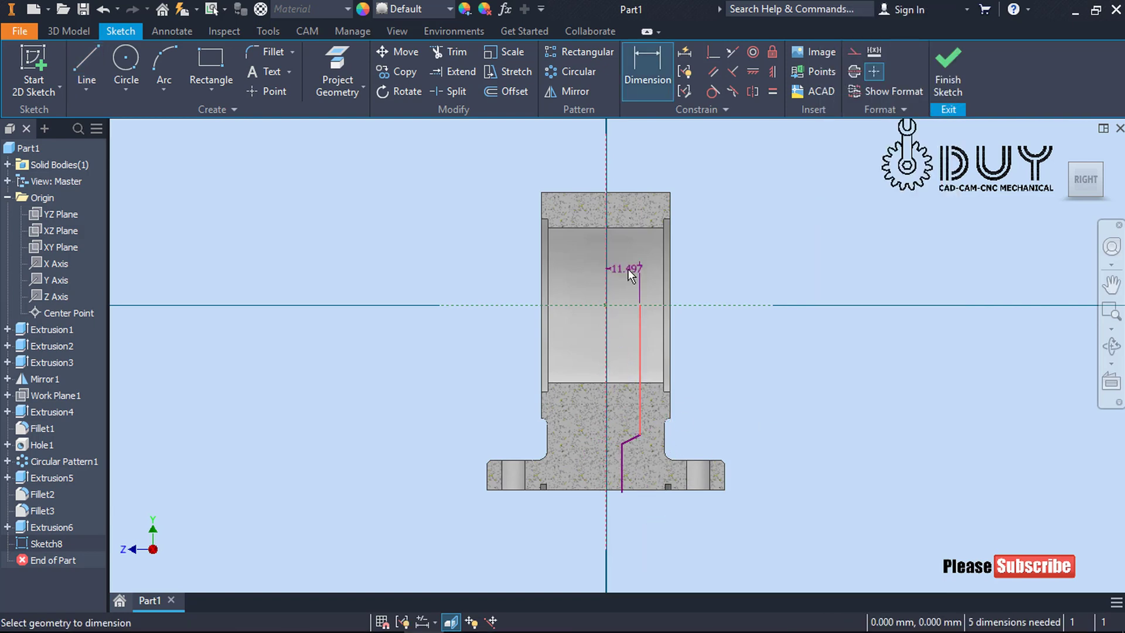
{"action": "left_click", "coordinate": [626, 268]}
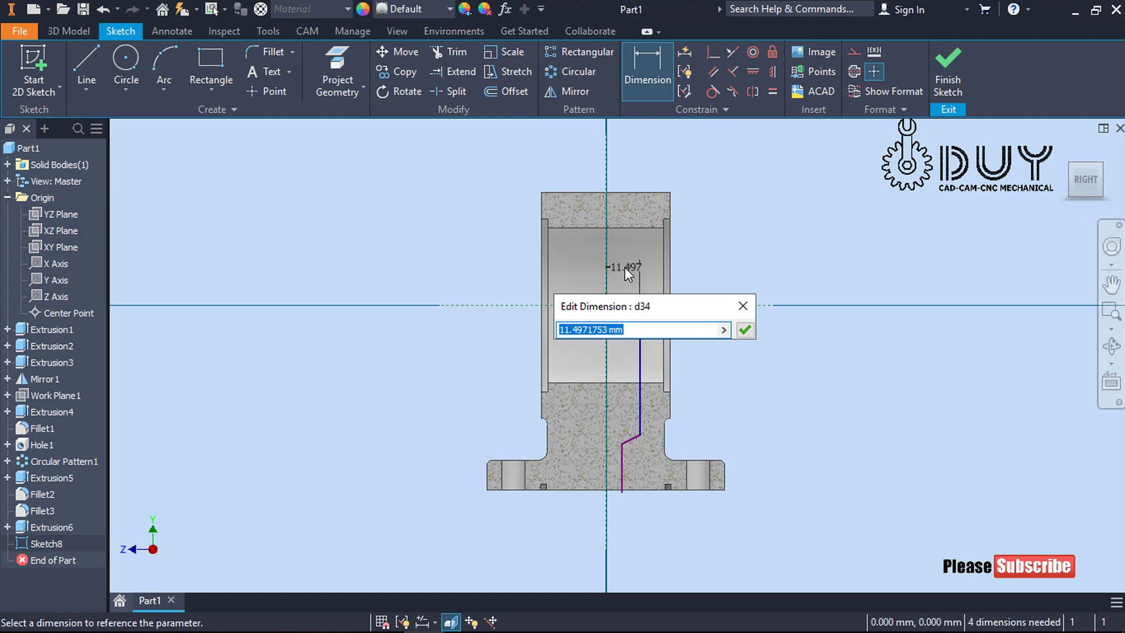
{"action": "type", "text": "25*3/2"}
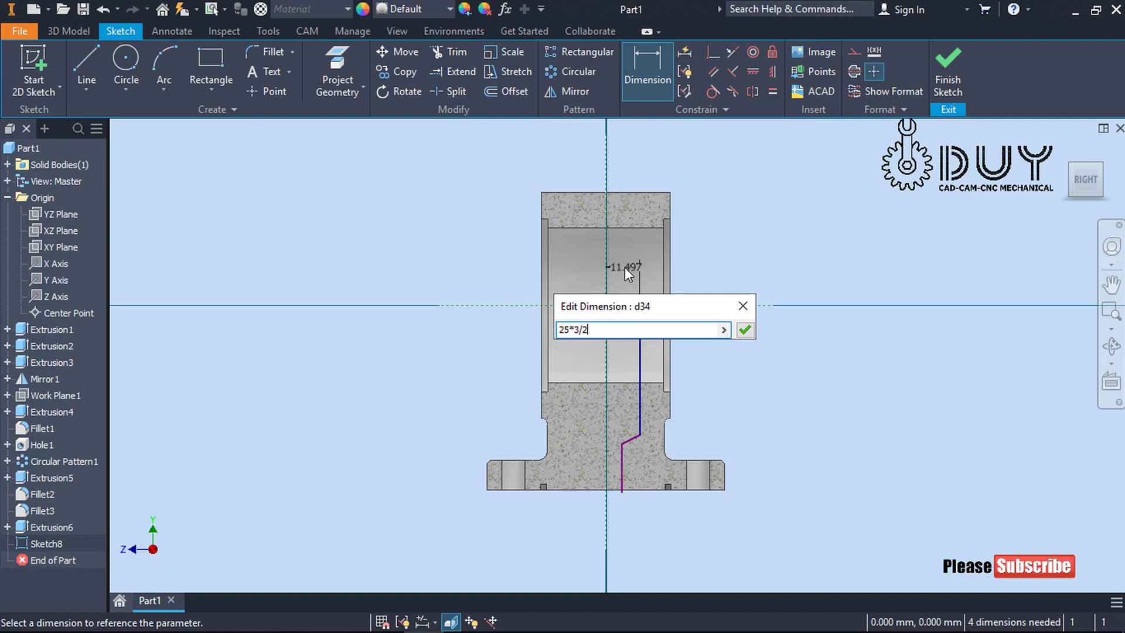
{"action": "key", "text": "BackSpace"}
{"action": "key", "text": "BackSpace"}
{"action": "key", "text": "BackSpace"}
{"action": "key", "text": "BackSpace"}
{"action": "type", "text": ".3/2"}
{"action": "key", "text": "Return"}
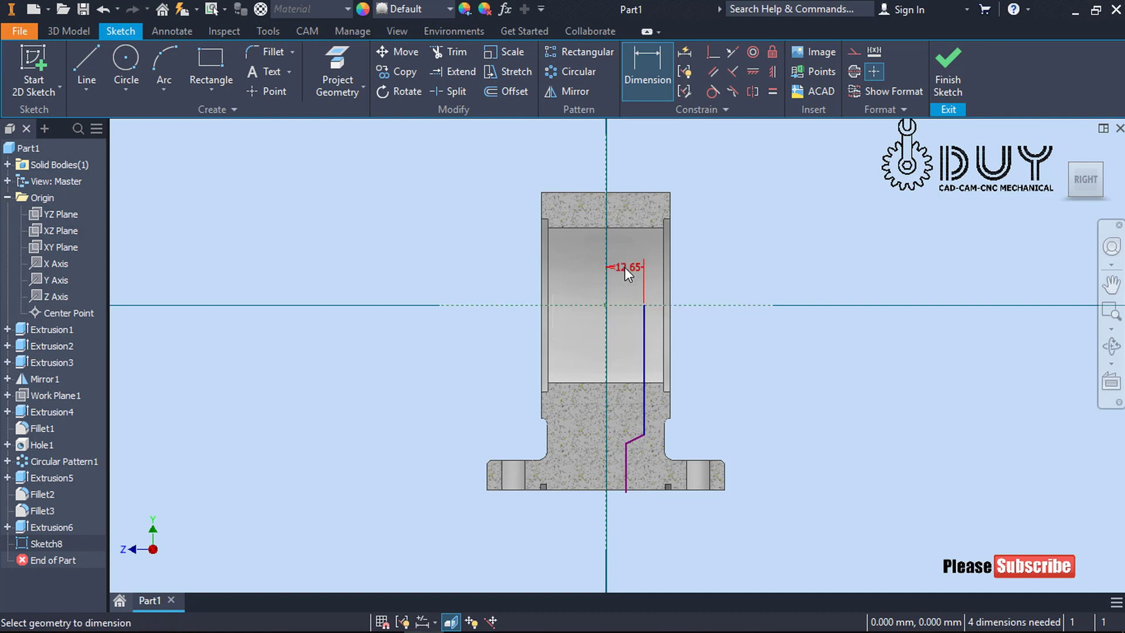
- Dimension the distance from the vertical axis to the chain's lower vertical line as 22/2 mm
{"action": "right_click", "coordinate": [830, 374]}
{"action": "left_click", "coordinate": [803, 397]}
{"action": "left_click", "coordinate": [627, 480]}
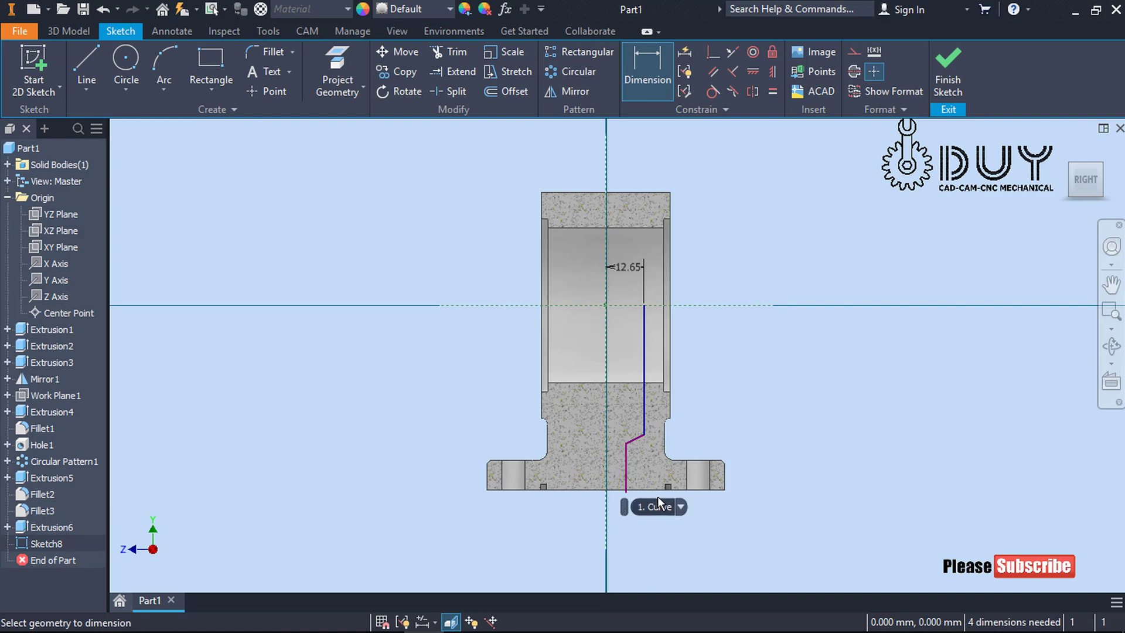
{"action": "left_click", "coordinate": [607, 495]}
{"action": "left_click", "coordinate": [649, 575]}
{"action": "type", "text": "22"}
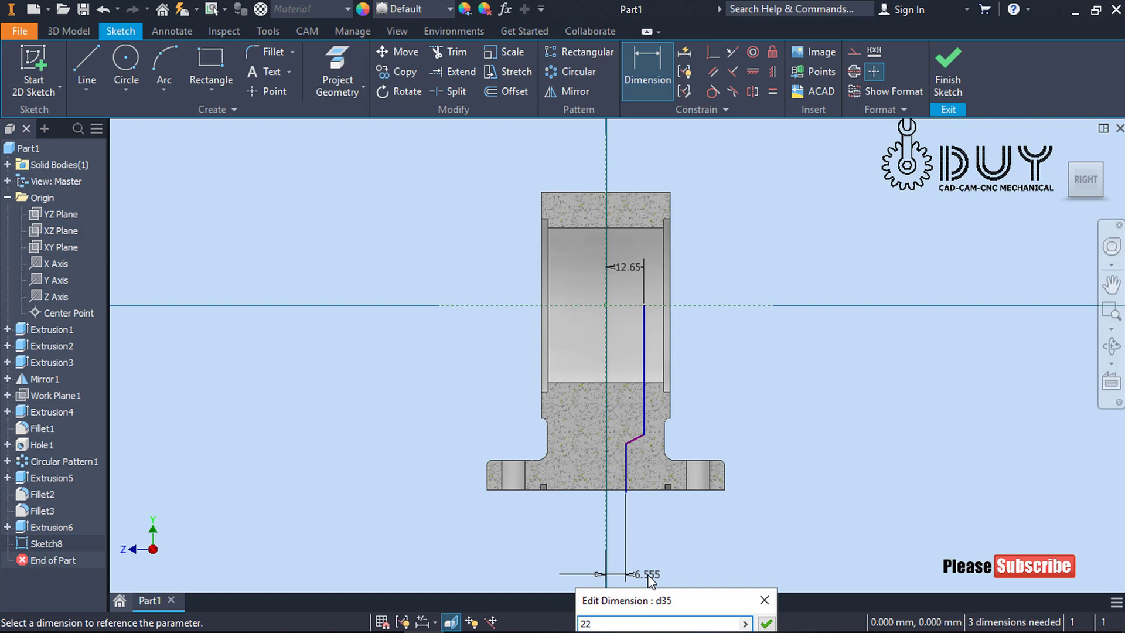
{"action": "type", "text": "/2"}
{"action": "key", "text": "Return"}
- Project the flange's underside edge and make the lower end of the line chain coincident with it
{"action": "scroll", "coordinate": [639, 463], "scroll_direction": "up", "scroll_amount": 3}
{"action": "right_click", "coordinate": [823, 361]}
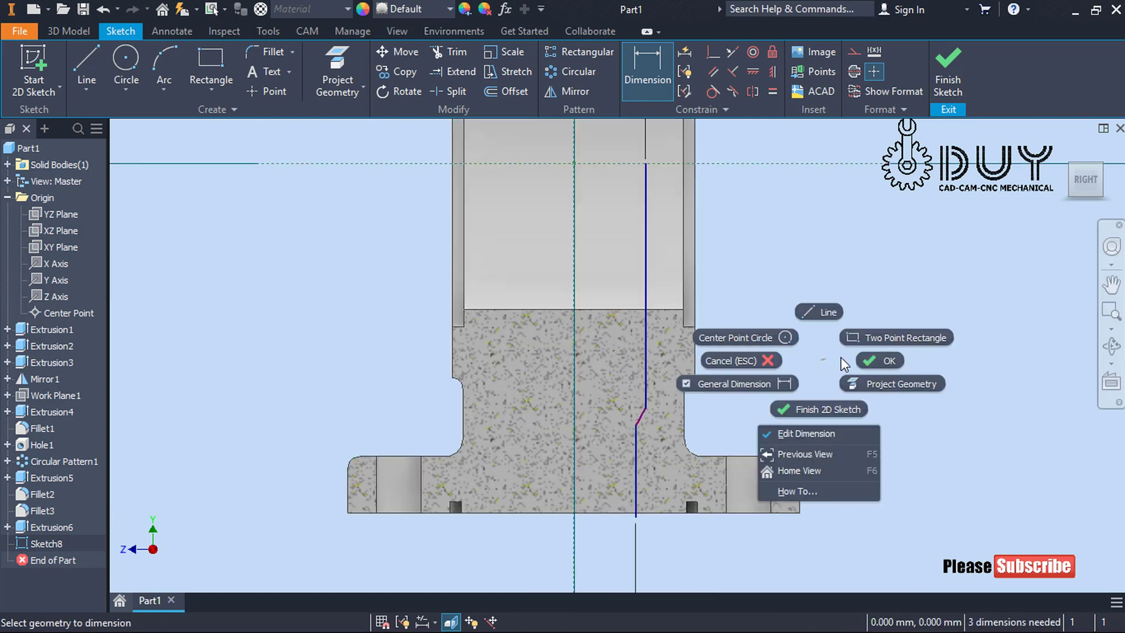
{"action": "left_click", "coordinate": [879, 384]}
{"action": "left_click", "coordinate": [613, 515]}
{"action": "key", "text": "Escape"}
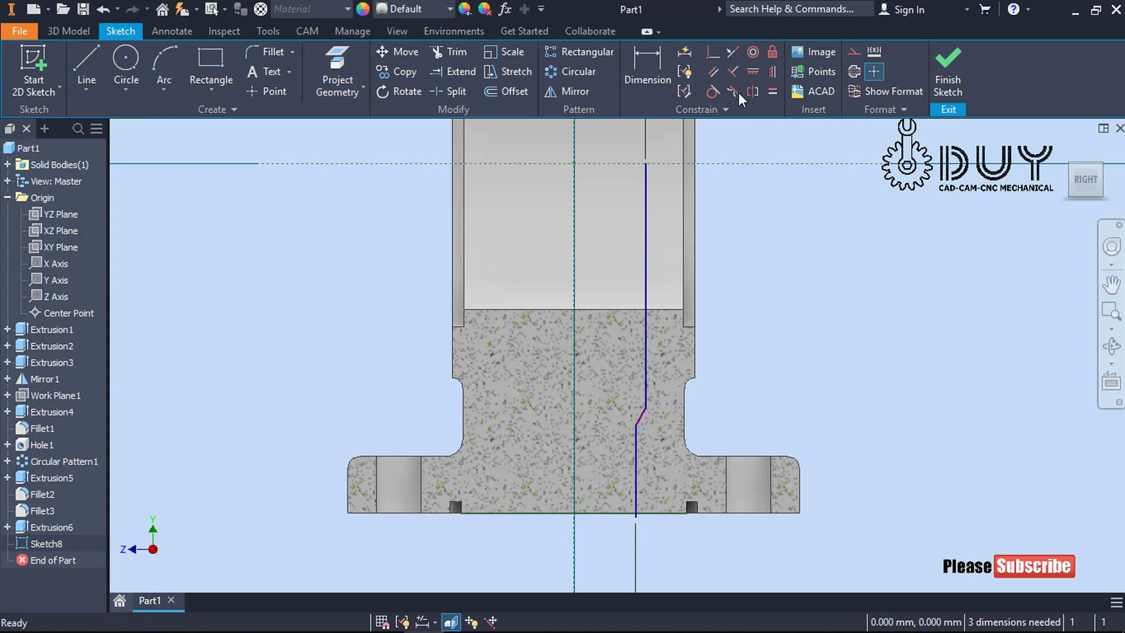
{"action": "left_click", "coordinate": [712, 51]}
{"action": "left_click", "coordinate": [637, 516]}
{"action": "left_click", "coordinate": [619, 513]}
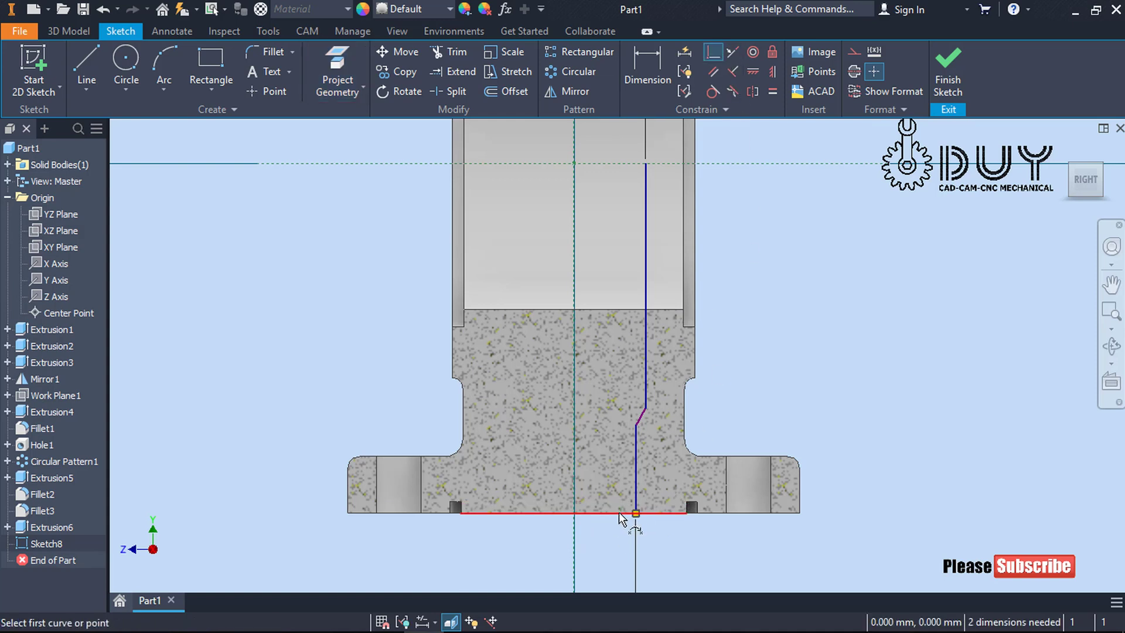
- Convert the projected underside edge to construction geometry
{"action": "left_click", "coordinate": [854, 51]}
{"action": "right_click", "coordinate": [866, 188]}
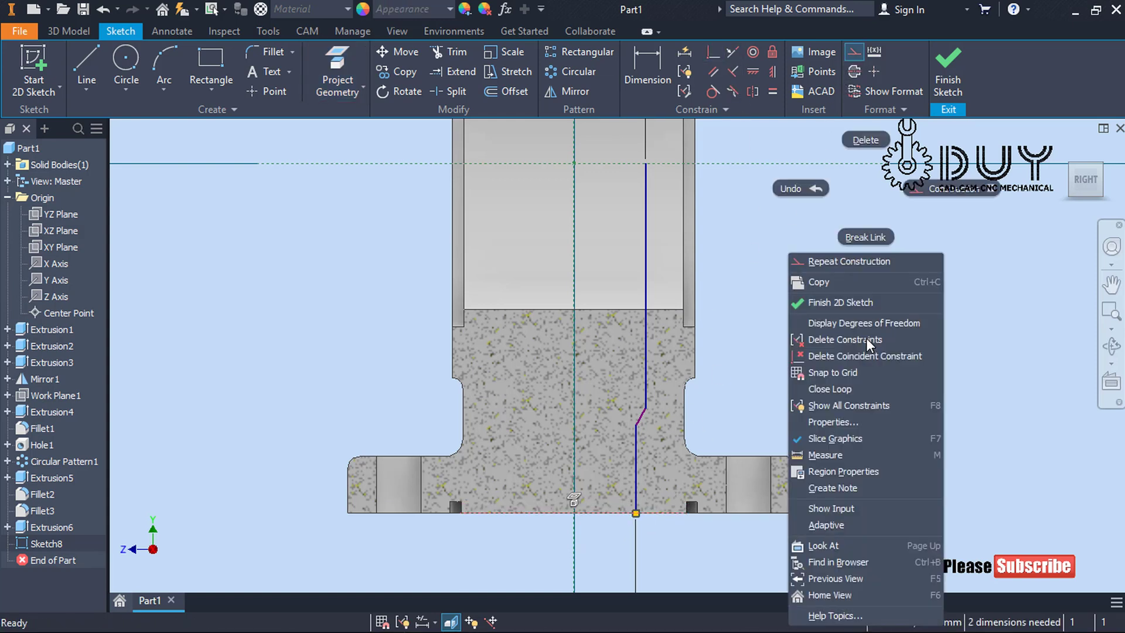
{"action": "left_click", "coordinate": [871, 141]}
- Close the profile with lines along the flange underside, the horizontal axis and the vertical axis
{"action": "right_click", "coordinate": [942, 249]}
{"action": "left_click", "coordinate": [932, 204]}
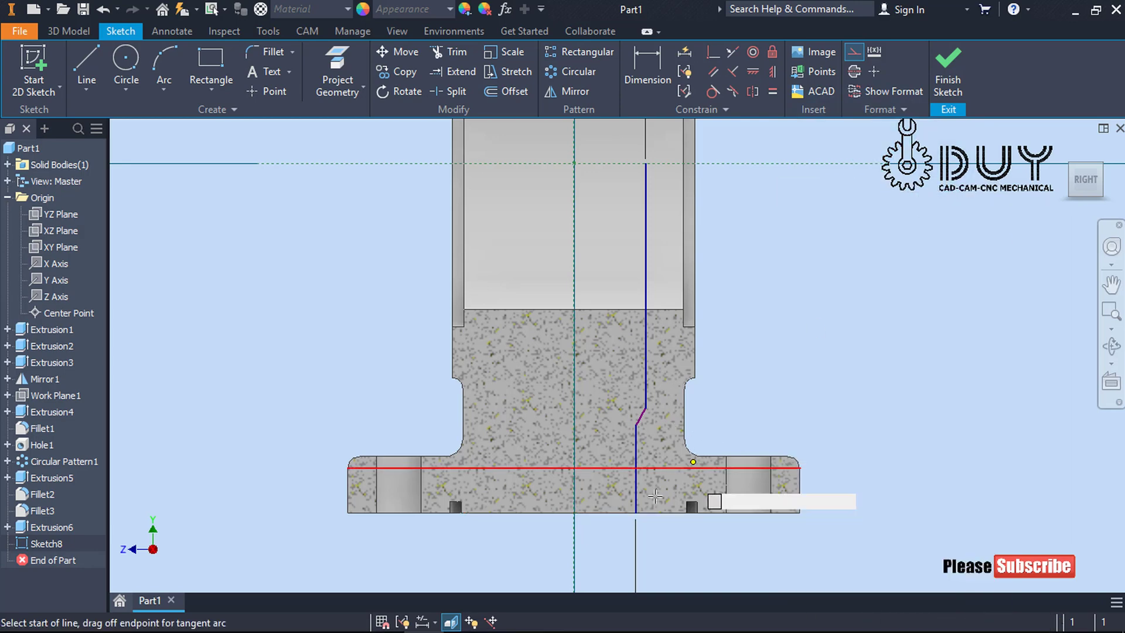
{"action": "left_click", "coordinate": [636, 513]}
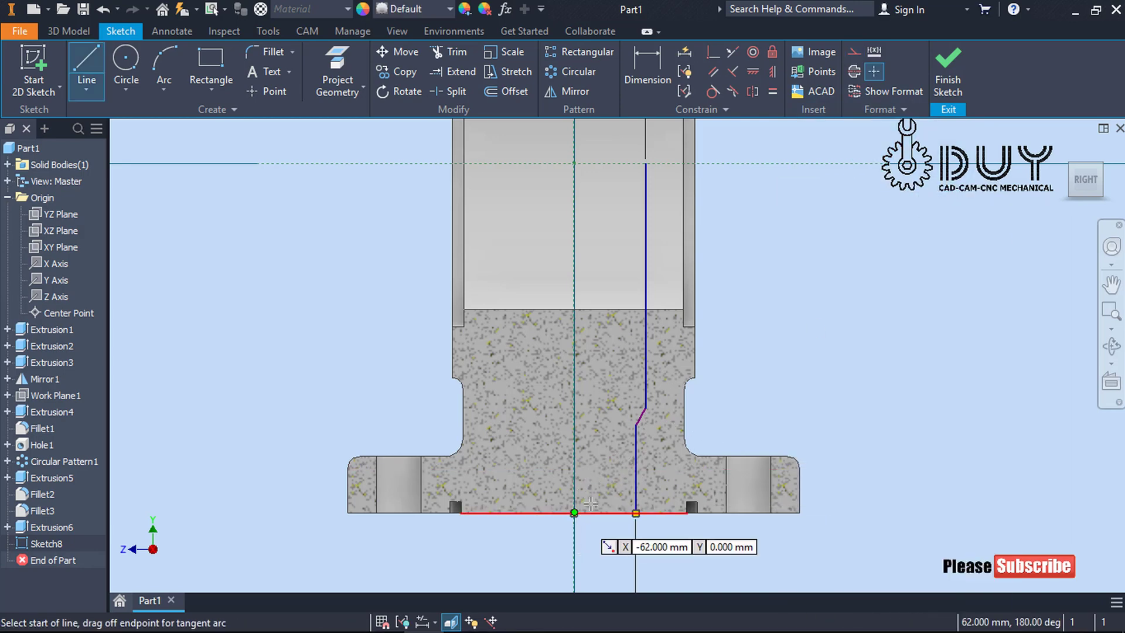
{"action": "key", "text": "Escape"}
{"action": "right_click", "coordinate": [939, 250]}
{"action": "left_click", "coordinate": [939, 202]}
{"action": "left_click", "coordinate": [646, 164]}
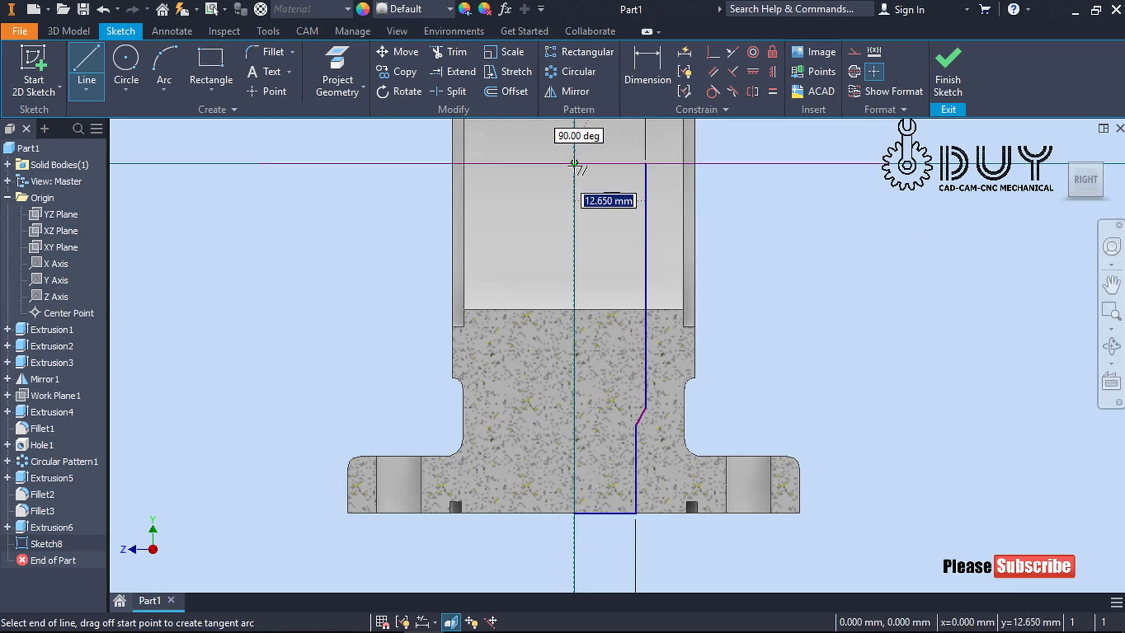
{"action": "left_click", "coordinate": [574, 163]}
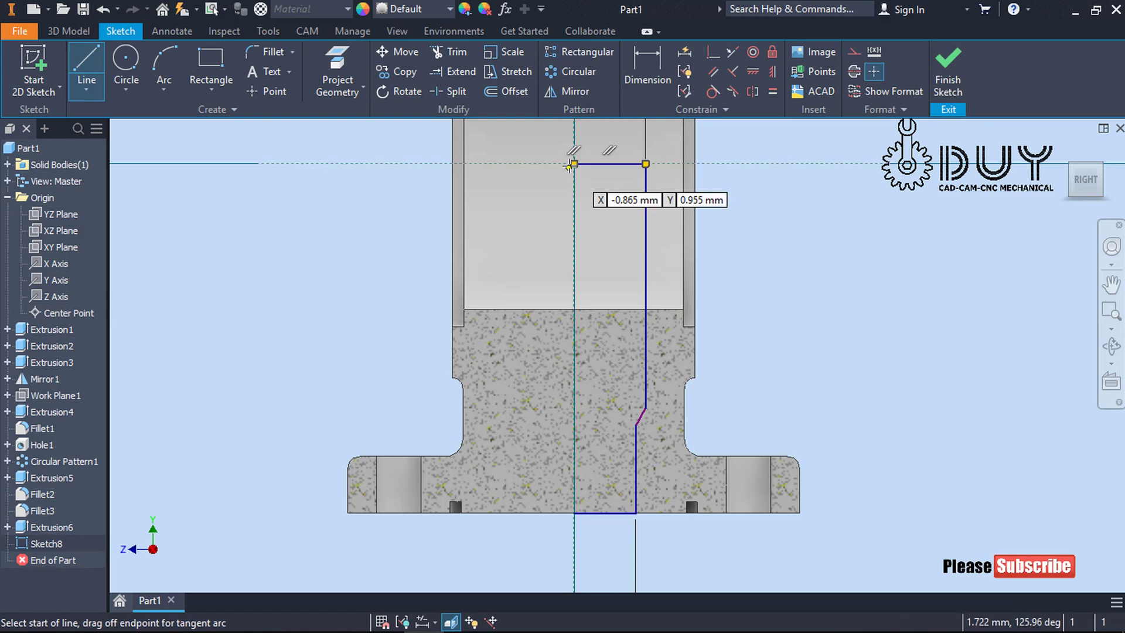
{"action": "left_click", "coordinate": [574, 513]}
{"action": "key", "text": "Escape"}
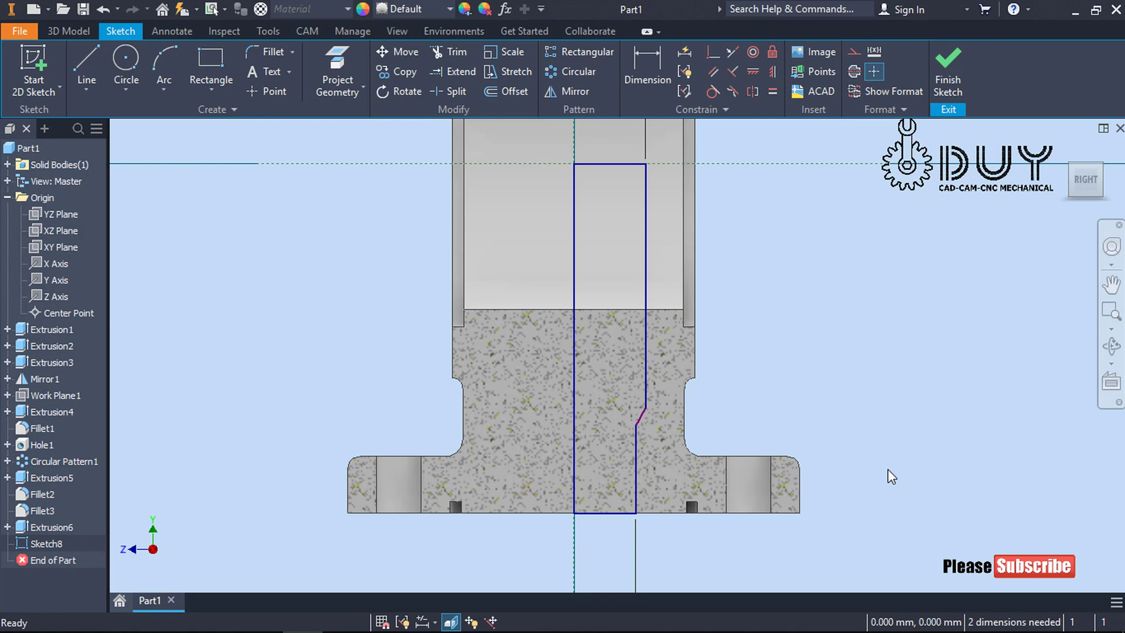
- Dimension the length of the profile's short lower vertical line as 2.5 mm
{"action": "right_click", "coordinate": [857, 251]}
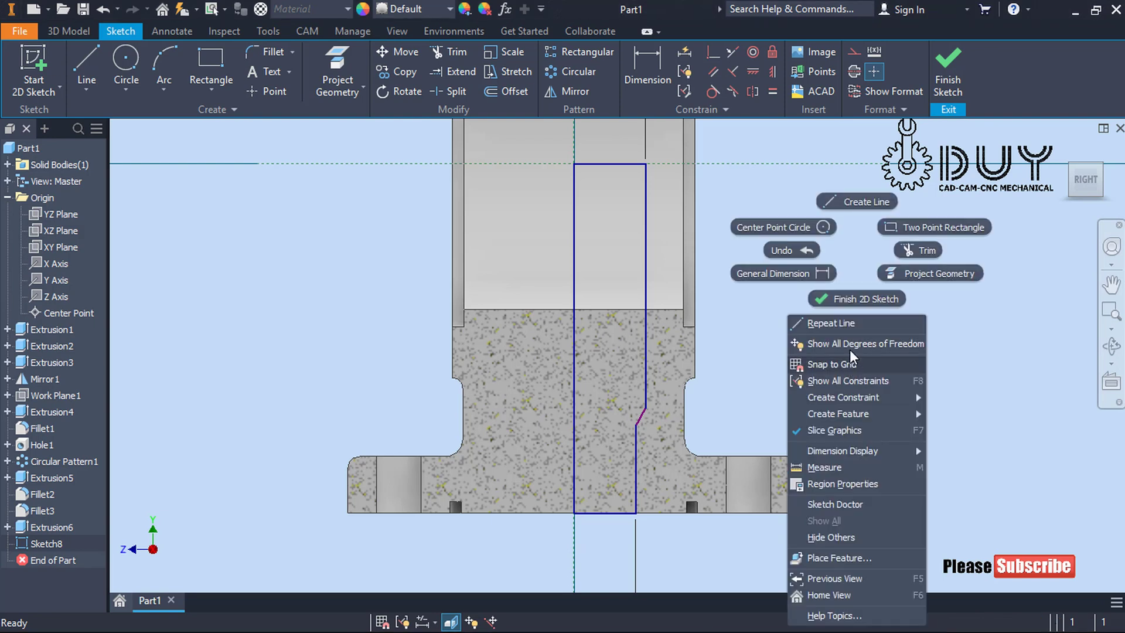
{"action": "left_click", "coordinate": [829, 276]}
{"action": "left_click", "coordinate": [635, 460]}
{"action": "left_click", "coordinate": [892, 470]}
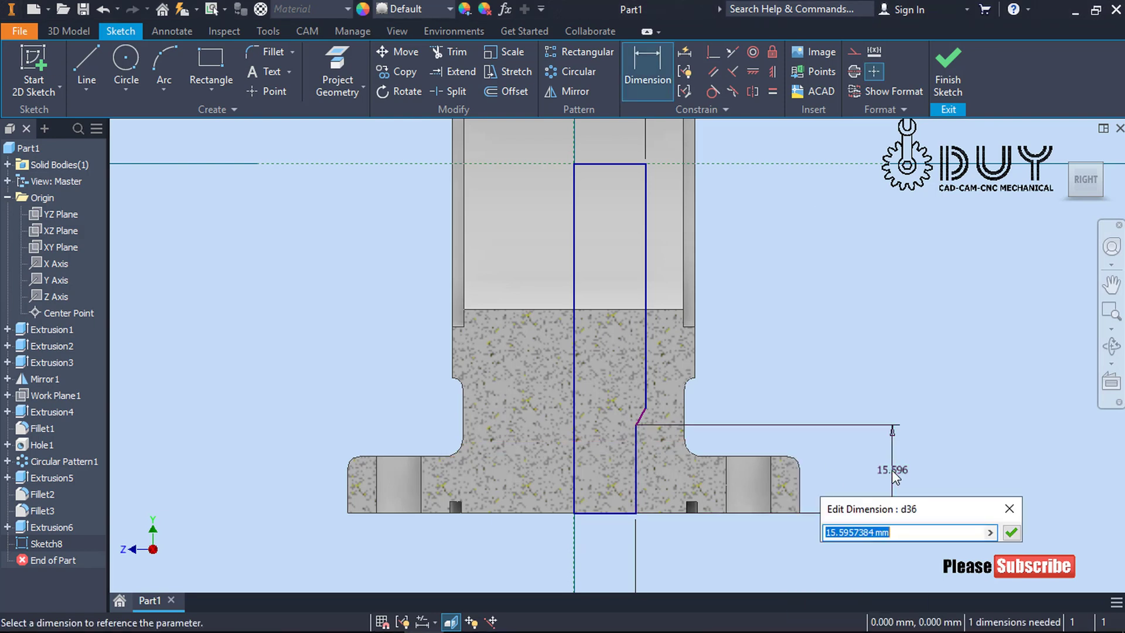
{"action": "type", "text": "2.5"}
{"action": "key", "text": "Return"}
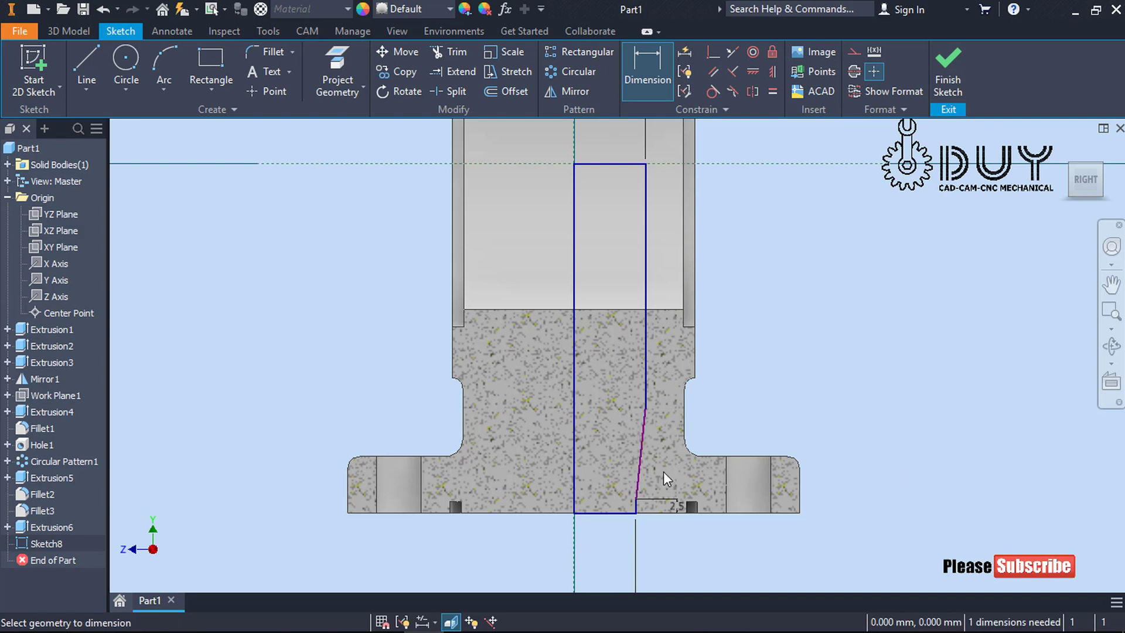
- Dimension the vertical height of the profile's slanted segment as 3.5 mm
{"action": "left_click", "coordinate": [642, 463]}
{"action": "left_click", "coordinate": [871, 465]}
{"action": "type", "text": "3.5"}
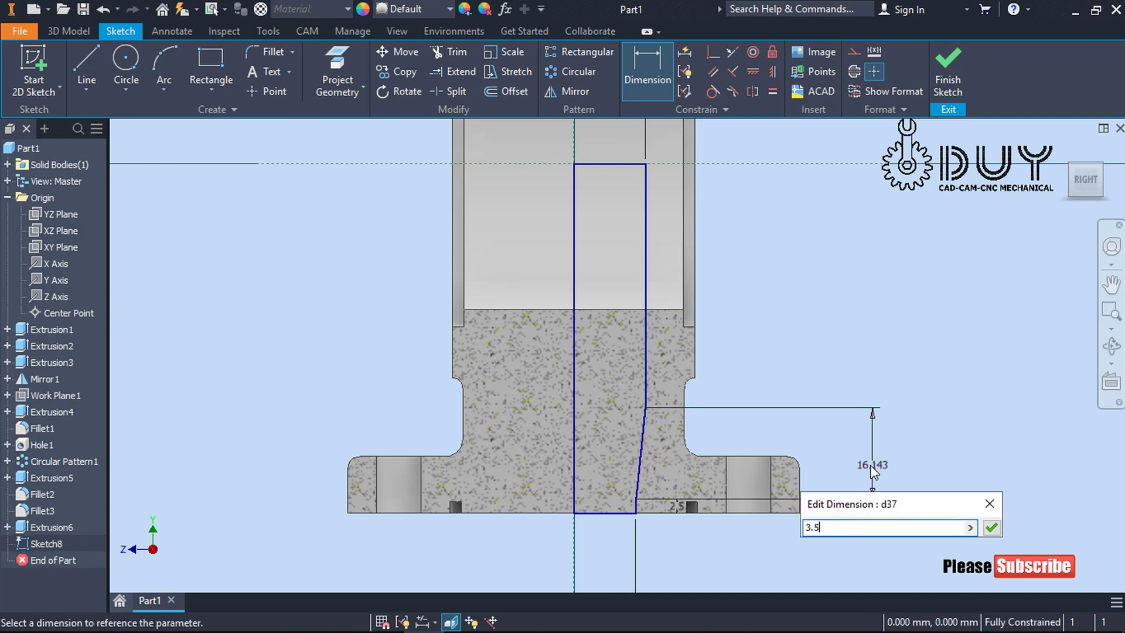
{"action": "key", "text": "Return"}
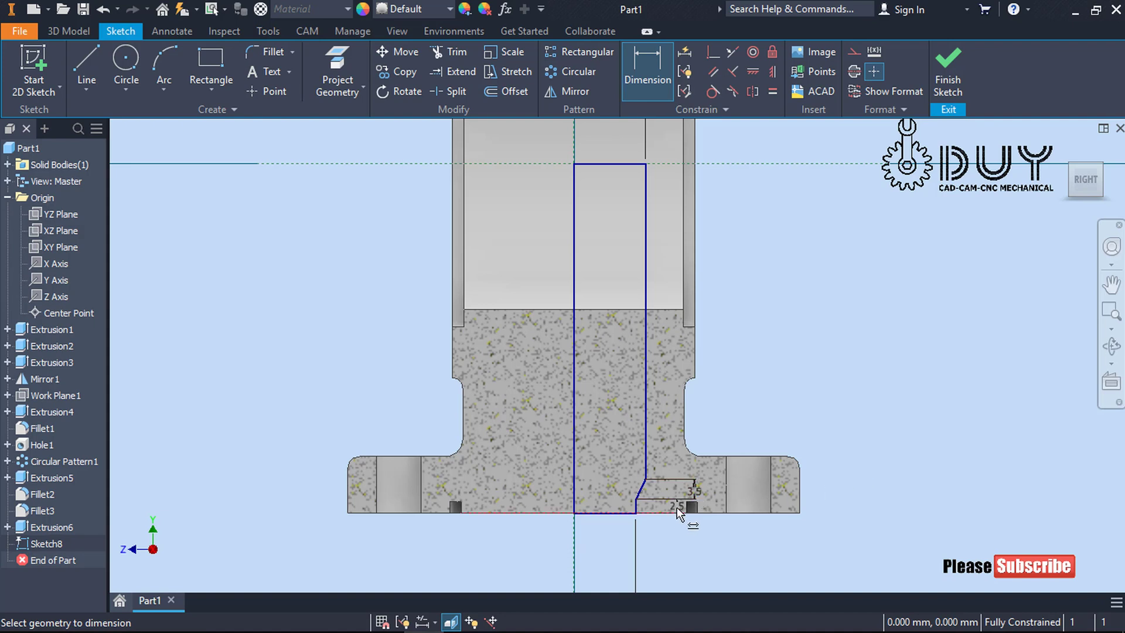
- Change the slanted segment's height to 2.5 mm and the lower vertical line's length to 3.5 mm
{"action": "double_click", "coordinate": [695, 495]}
{"action": "type", "text": "2.5"}
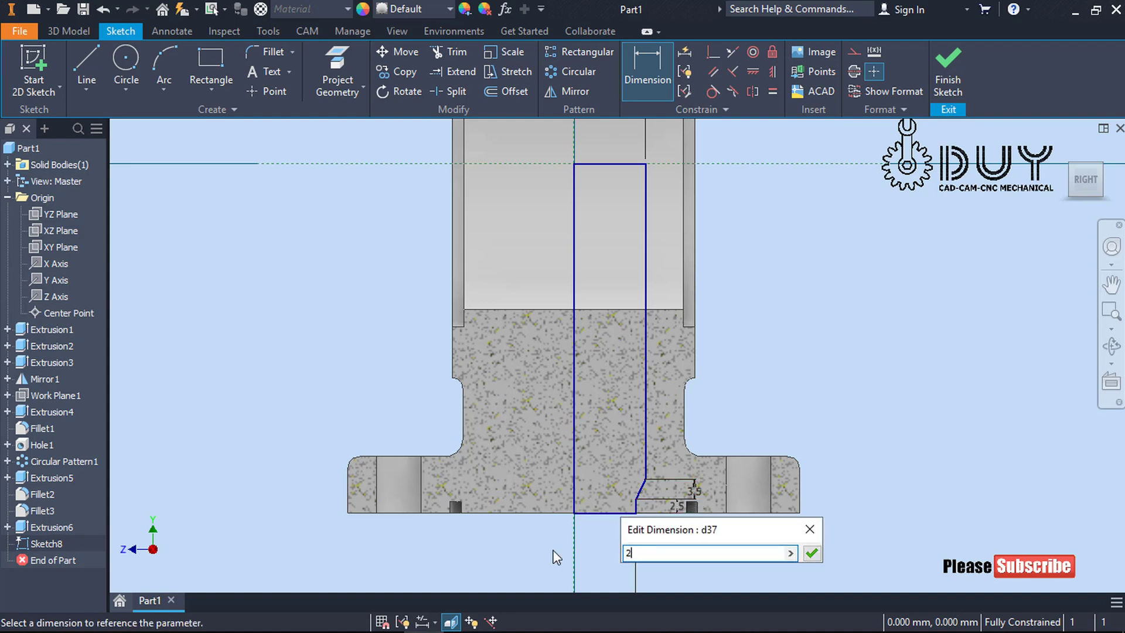
{"action": "key", "text": "Return"}
{"action": "left_click", "coordinate": [680, 507]}
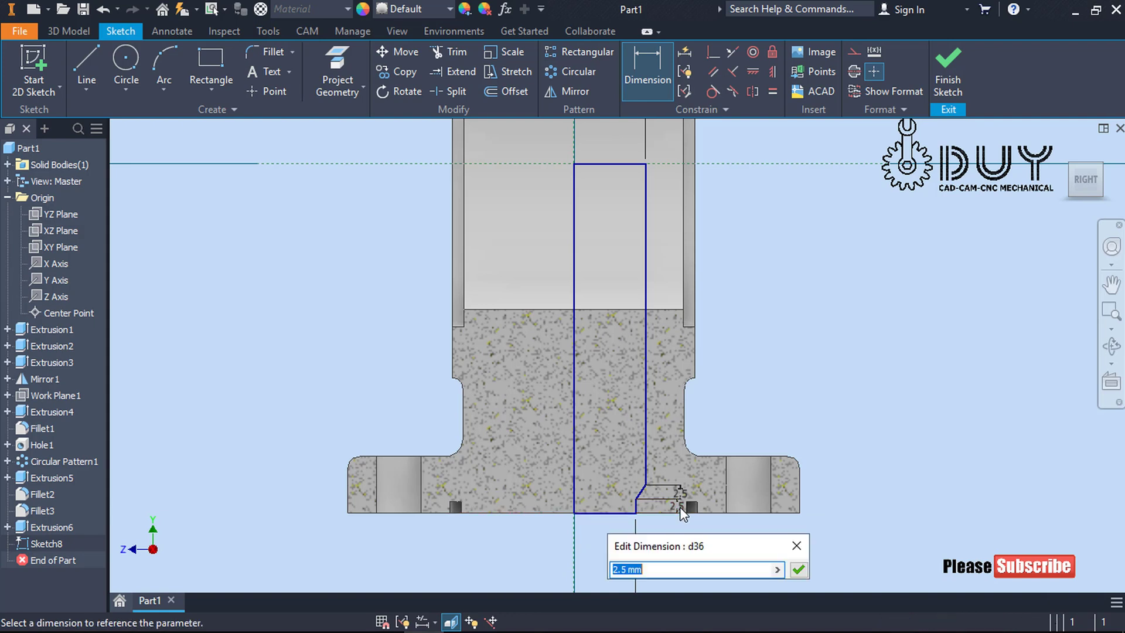
{"action": "type", "text": "3.5"}
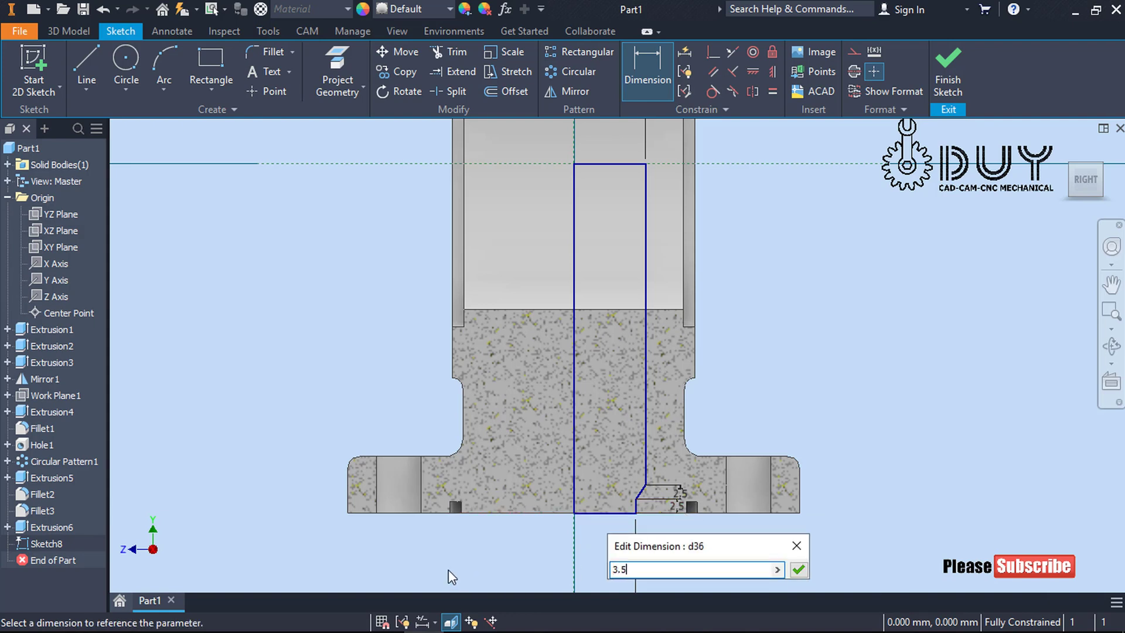
{"action": "key", "text": "Return"}
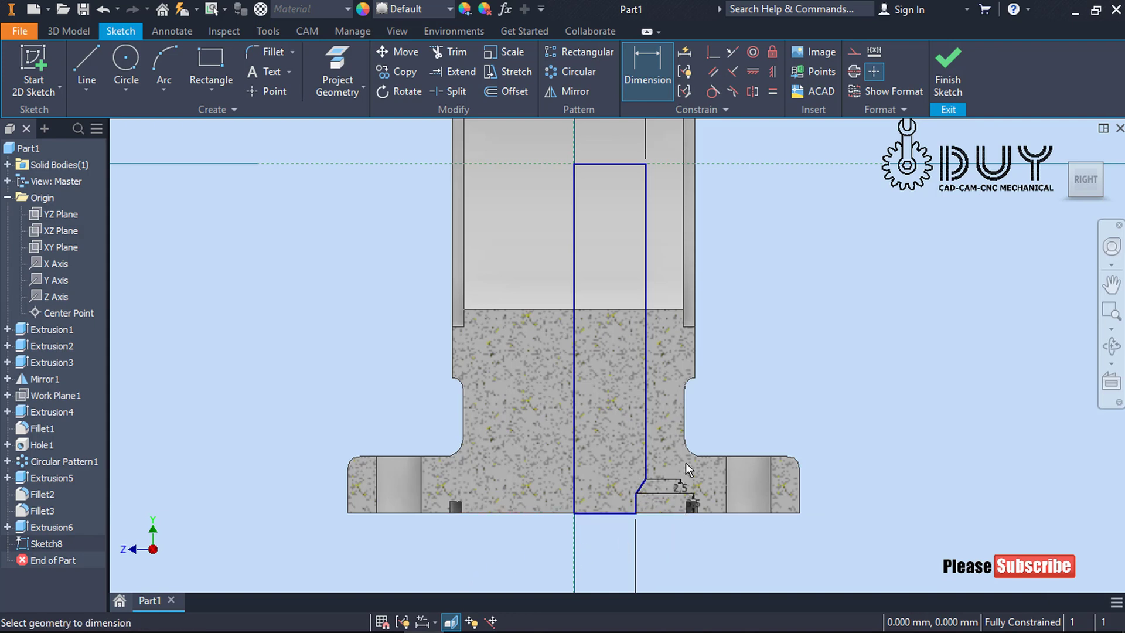
- Finish the sketch and cut its profile through the neck and flange with a 360-degree Revolve about the vertical axis line
{"action": "left_click", "coordinate": [950, 73]}
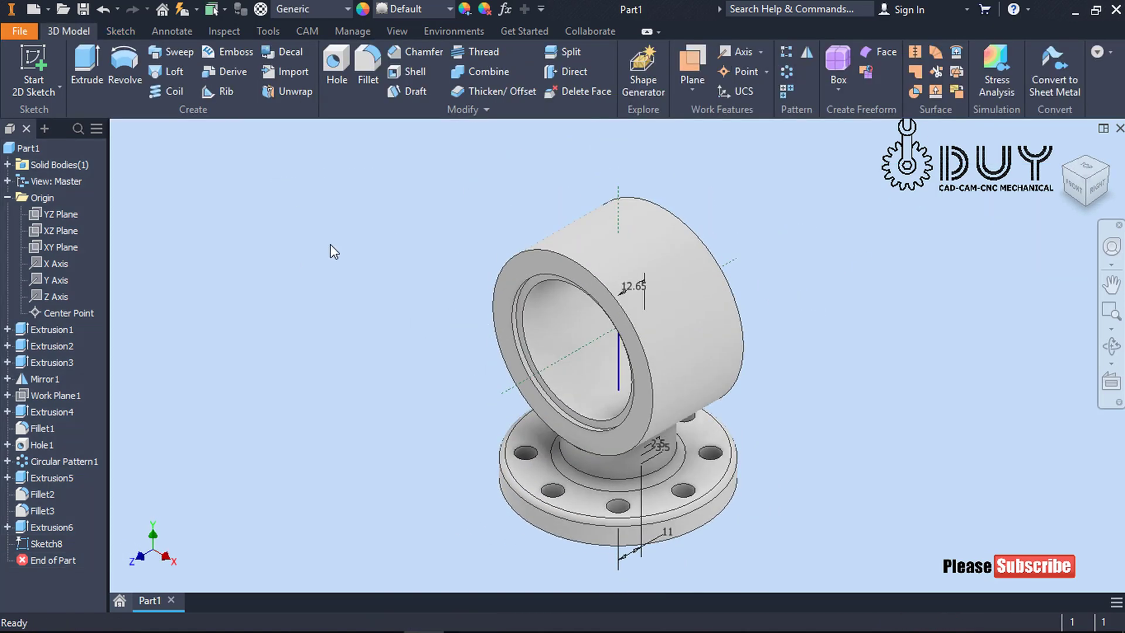
{"action": "left_click", "coordinate": [124, 65]}
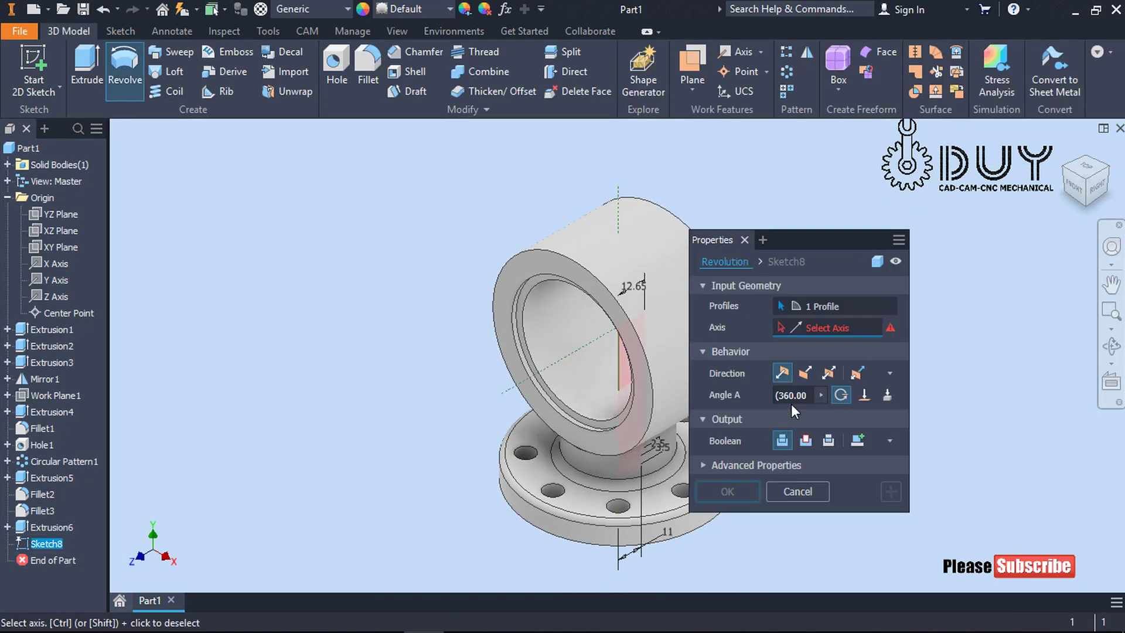
{"action": "left_click", "coordinate": [615, 360]}
{"action": "left_click", "coordinate": [804, 441]}
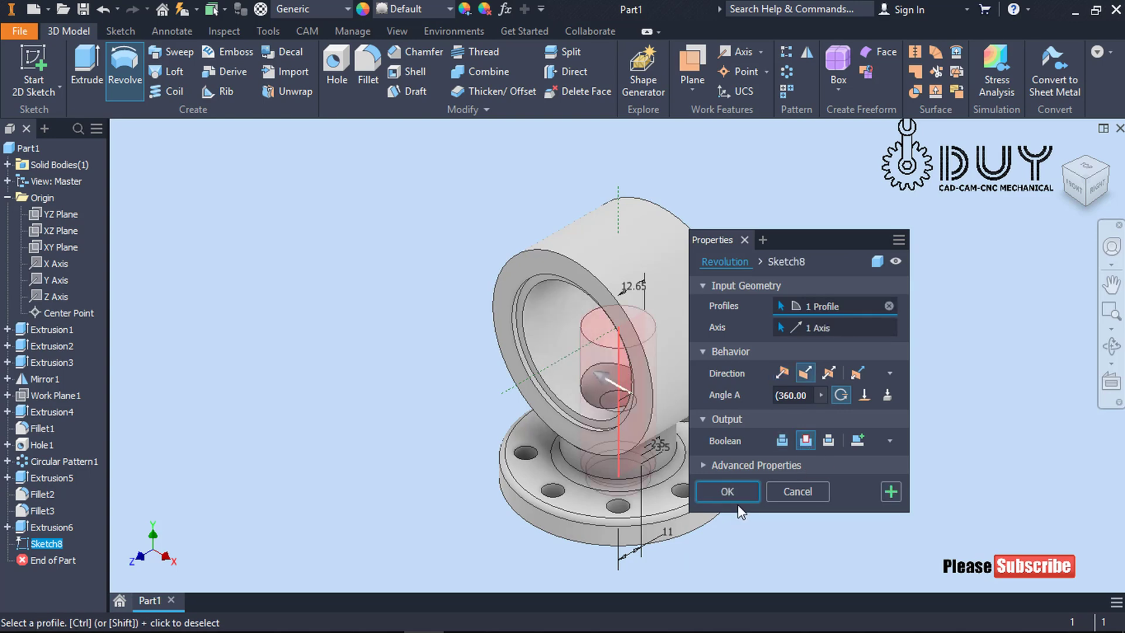
{"action": "left_click", "coordinate": [727, 491]}
{"action": "middle_click_drag", "start_coordinate": [652, 504], "coordinate": [521, 490], "text": "shift"}
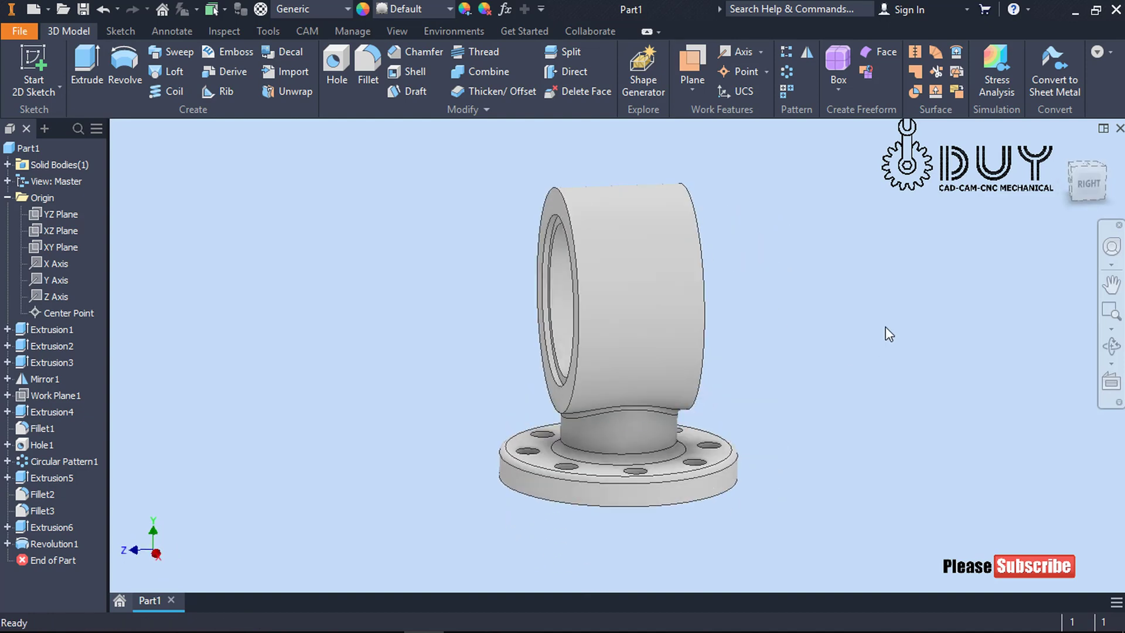
{"action": "left_click", "coordinate": [1064, 151]}
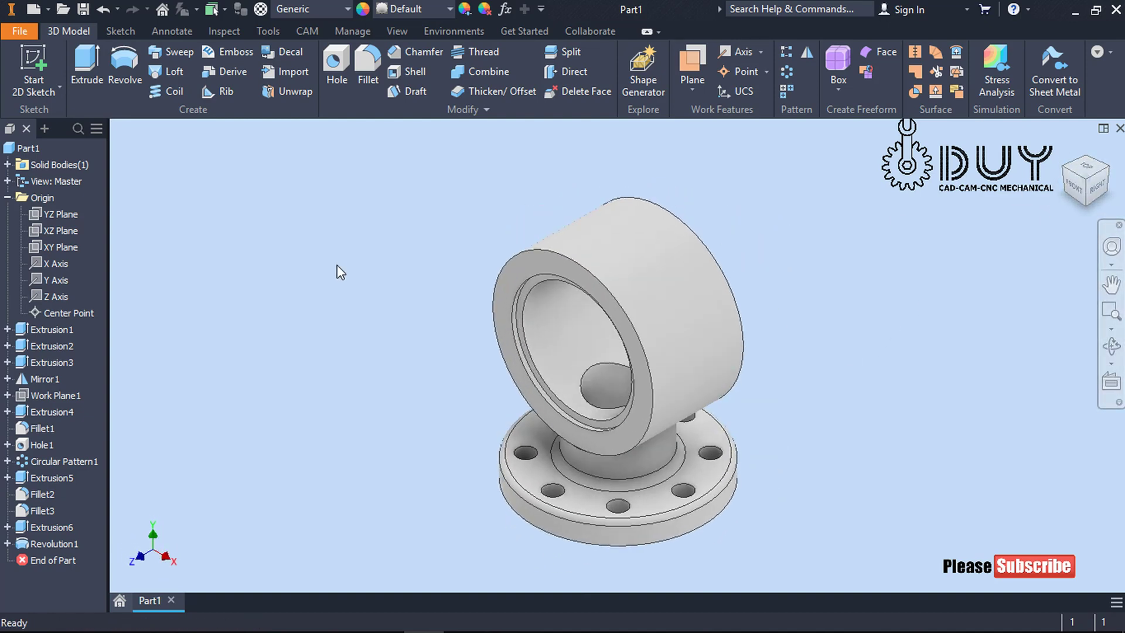
{"action": "left_click", "coordinate": [70, 232]}
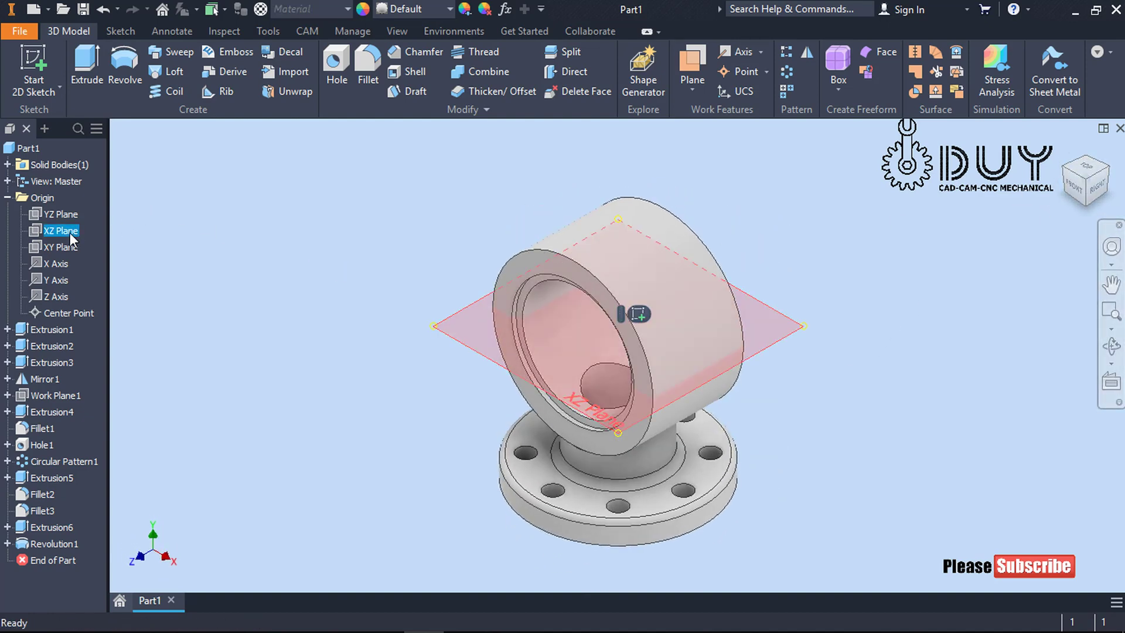
{"action": "left_click", "coordinate": [288, 214]}
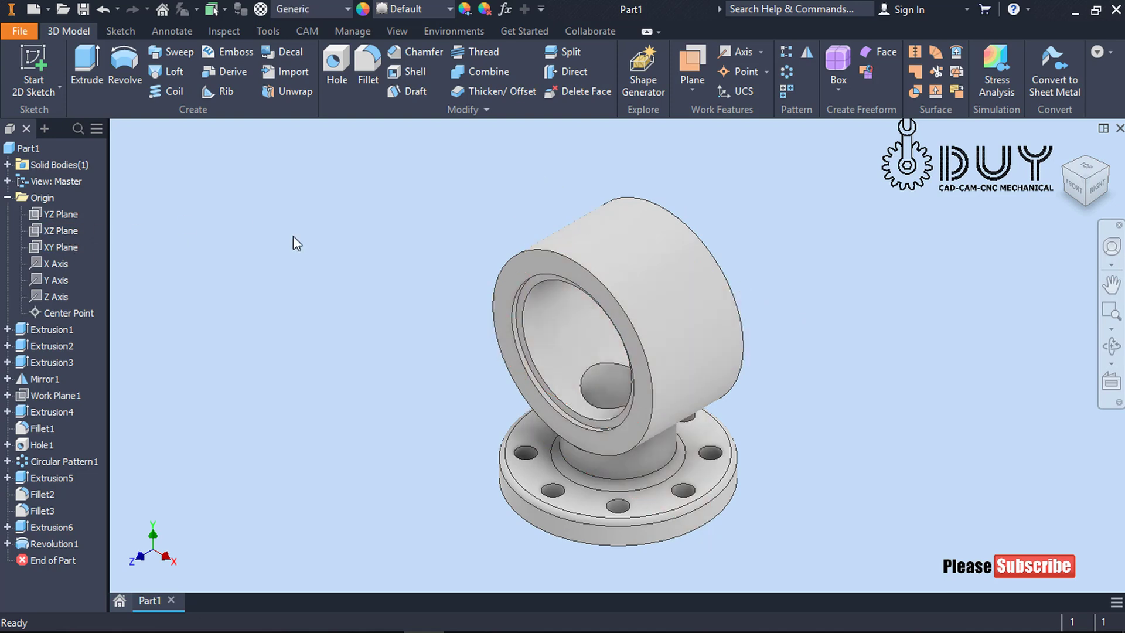
- Create a work plane offset upward from the XZ plane, level with the top of the hub
{"action": "middle_click_drag", "start_coordinate": [994, 255], "coordinate": [995, 255], "text": "shift"}
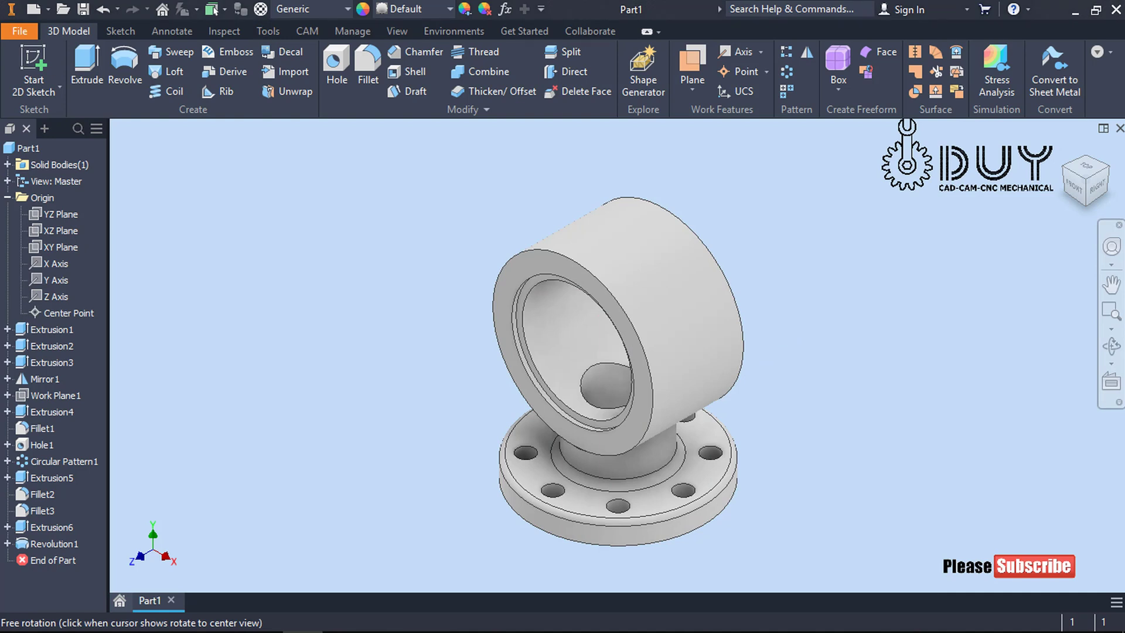
{"action": "left_click", "coordinate": [694, 100]}
{"action": "left_click", "coordinate": [702, 156]}
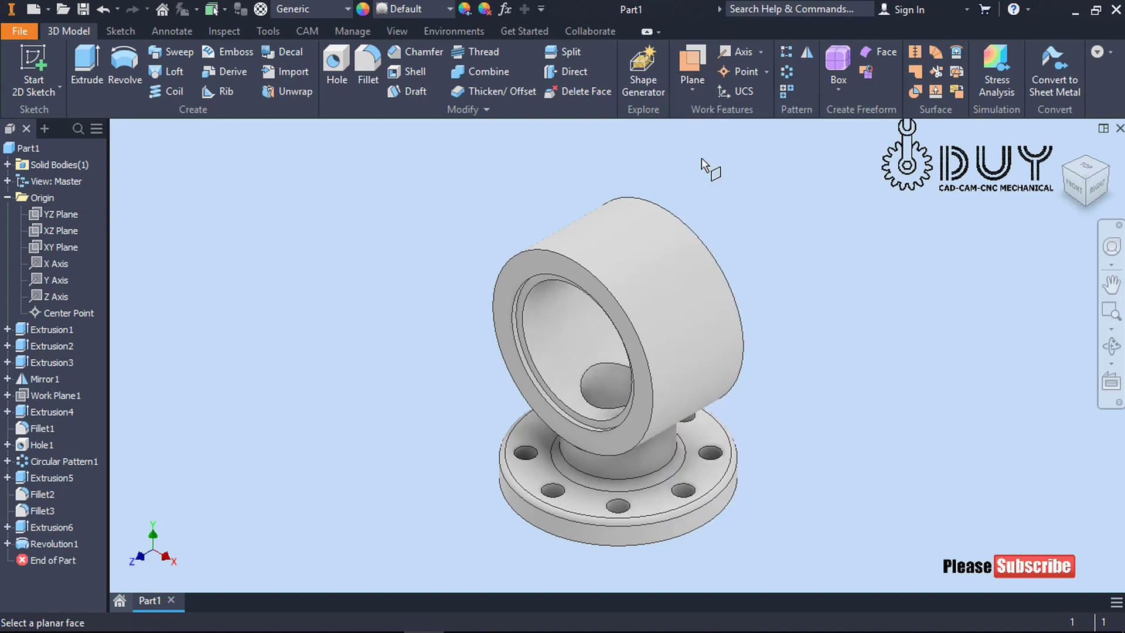
{"action": "left_click", "coordinate": [65, 231]}
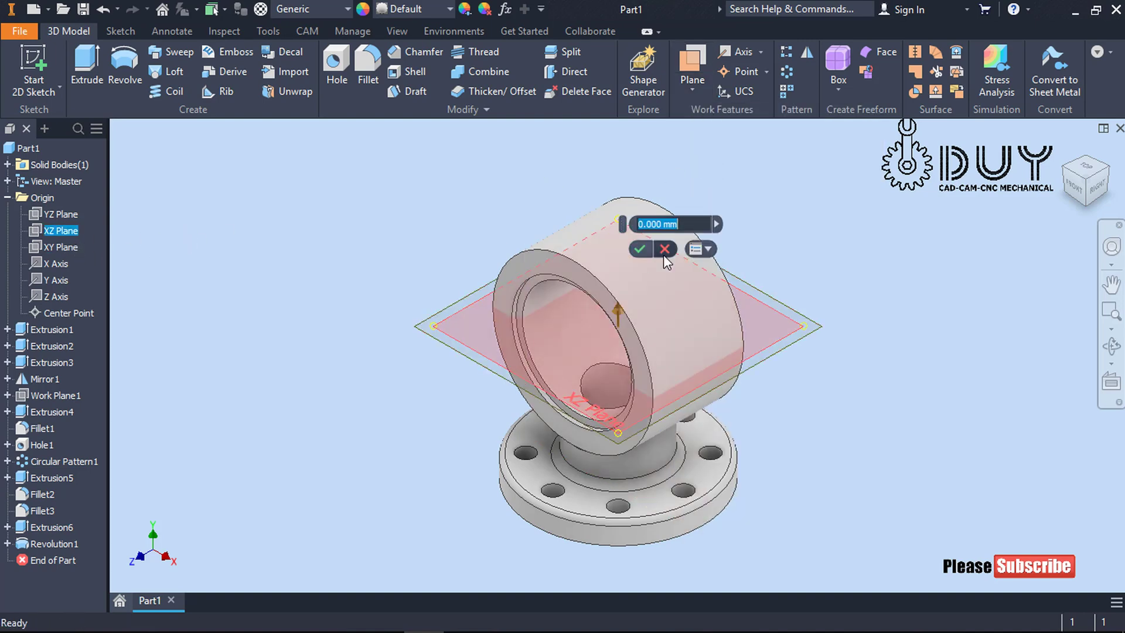
{"action": "type", "text": "95"}
{"action": "key", "text": "Return"}
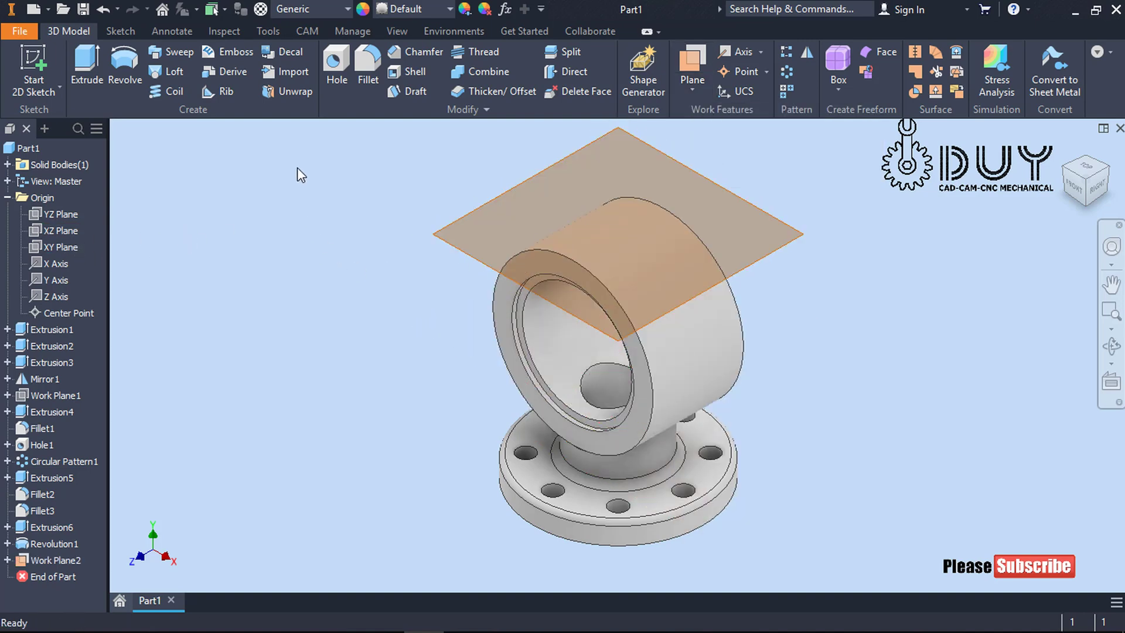
- Start a sketch on the new offset work plane and draw a circle about 44 mm in diameter centred on the origin
{"action": "right_click", "coordinate": [297, 169]}
{"action": "left_click", "coordinate": [302, 209]}
{"action": "left_click", "coordinate": [441, 229]}
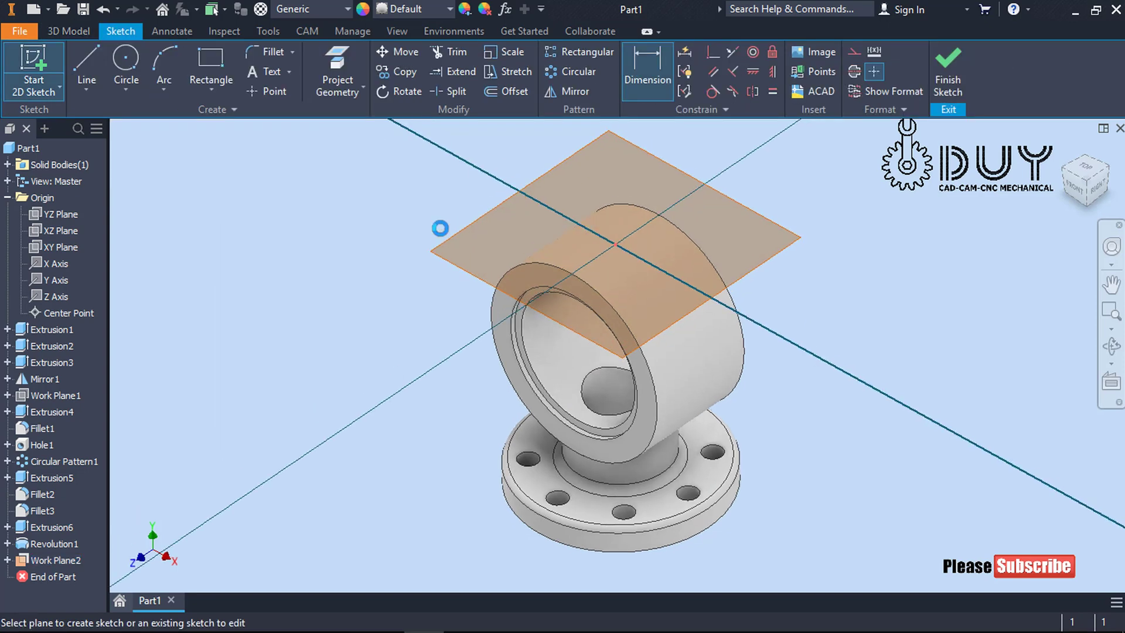
{"action": "right_click", "coordinate": [390, 209]}
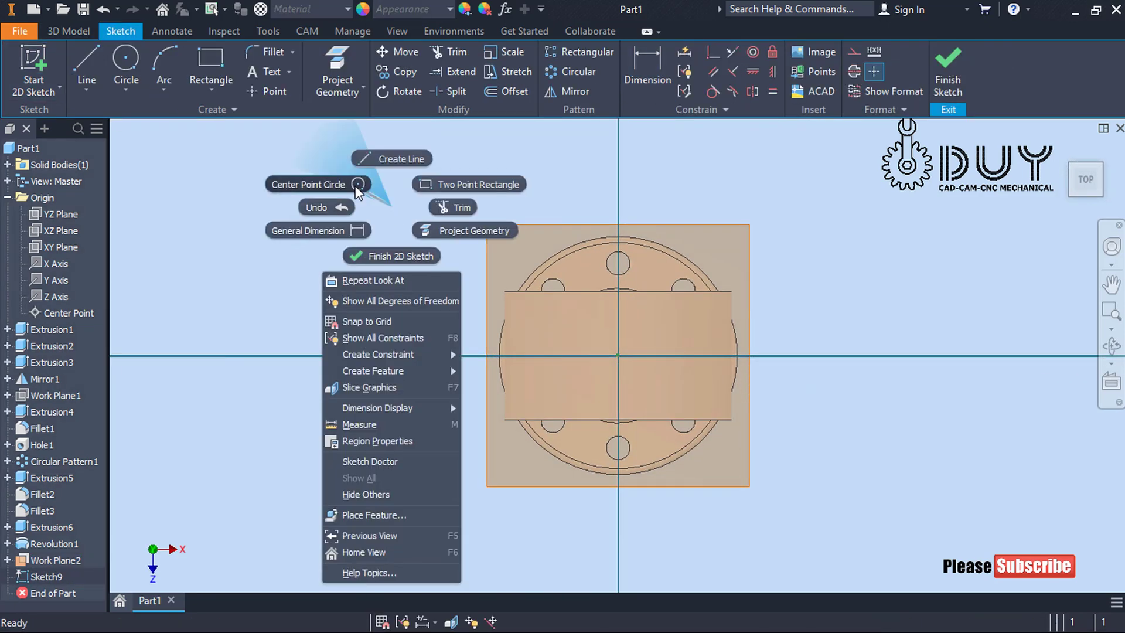
{"action": "left_click", "coordinate": [357, 185]}
{"action": "left_click", "coordinate": [619, 355]}
{"action": "left_click", "coordinate": [676, 323]}
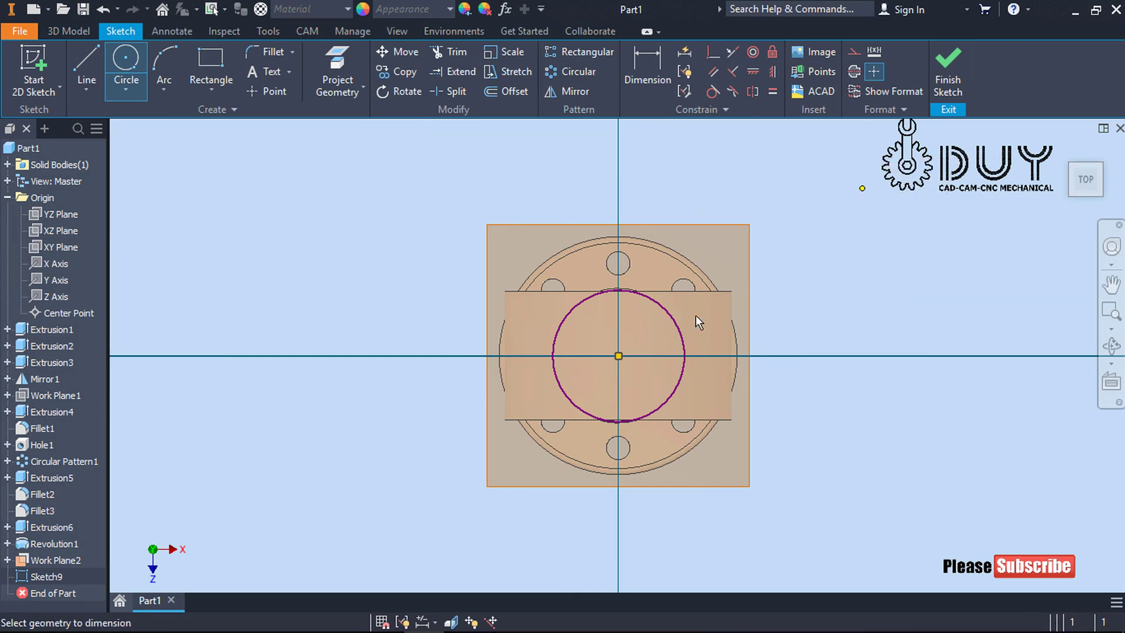
- Dimension the circle's diameter as 29 mm and finish the sketch
{"action": "key", "text": "d"}
{"action": "left_click", "coordinate": [680, 339]}
{"action": "left_click", "coordinate": [912, 245]}
{"action": "type", "text": "29"}
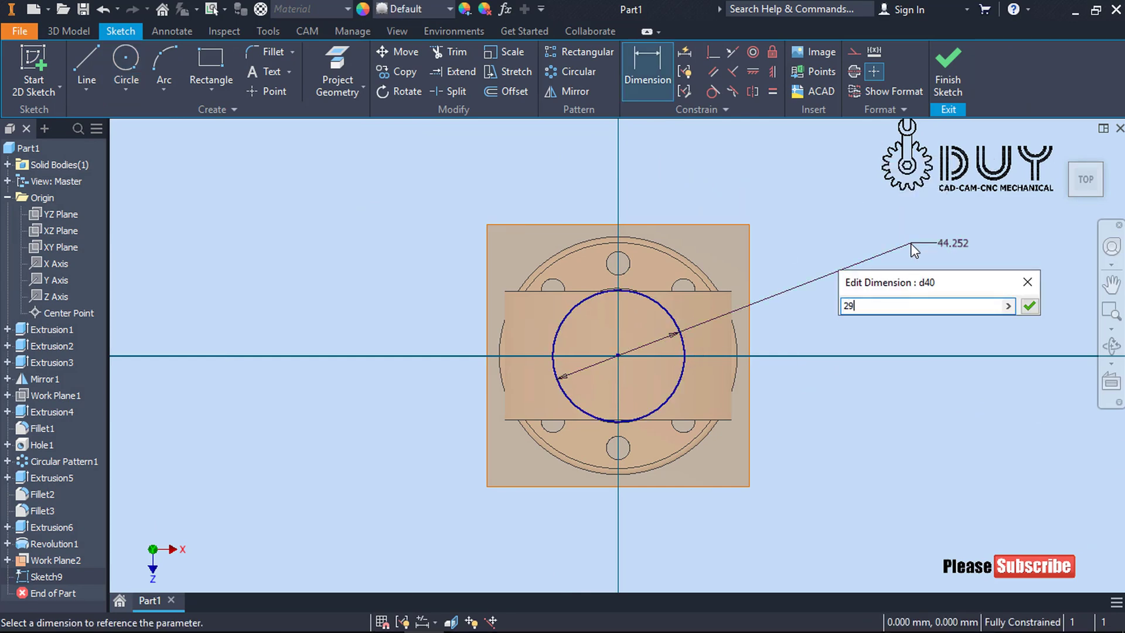
{"action": "key", "text": "Return"}
{"action": "left_click", "coordinate": [948, 68]}
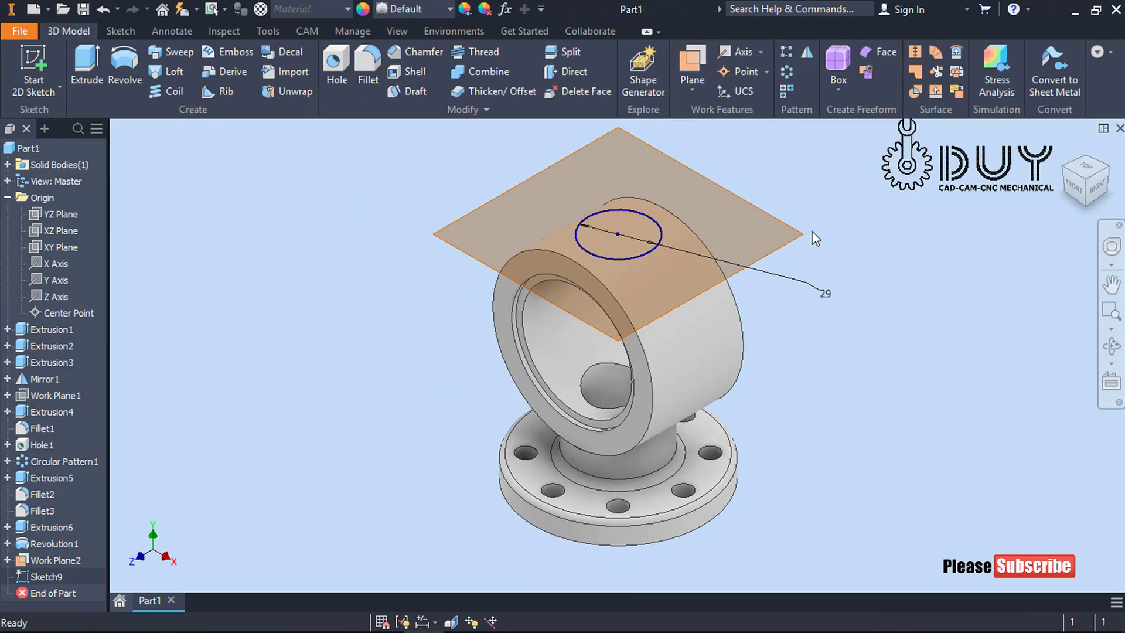
- Hide the offset work plane above the hub
{"action": "left_click", "coordinate": [799, 234]}
{"action": "right_click", "coordinate": [800, 234]}
{"action": "left_click", "coordinate": [836, 234]}
- Extrude the 29 mm circle downward to the hub's outer cylindrical face, joining it as a boss
{"action": "right_click", "coordinate": [817, 167]}
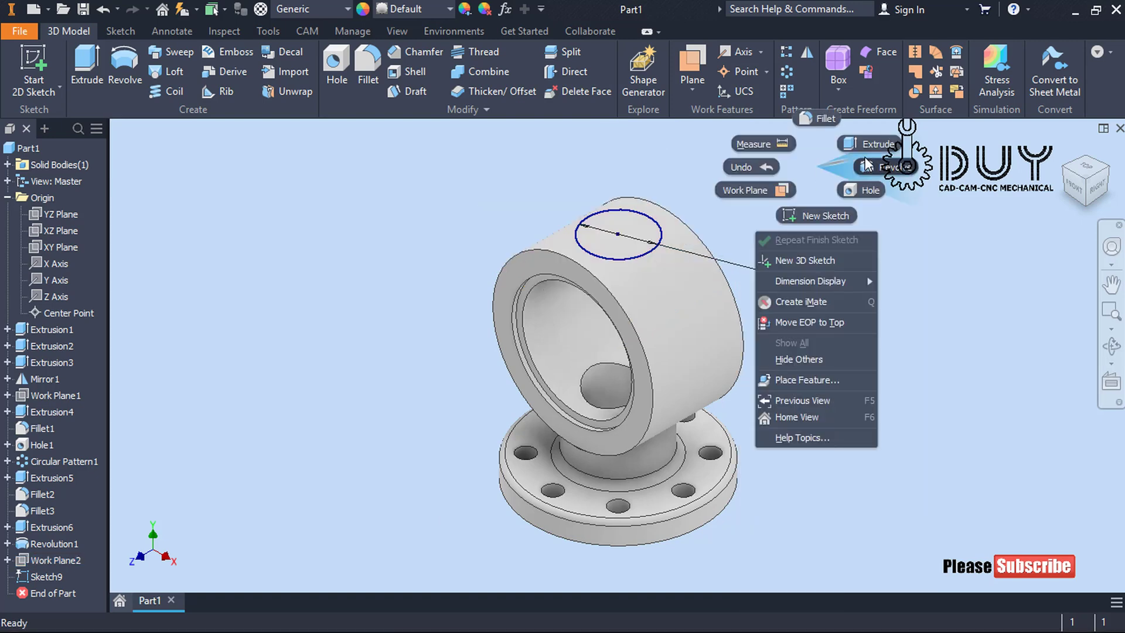
{"action": "left_click", "coordinate": [871, 145]}
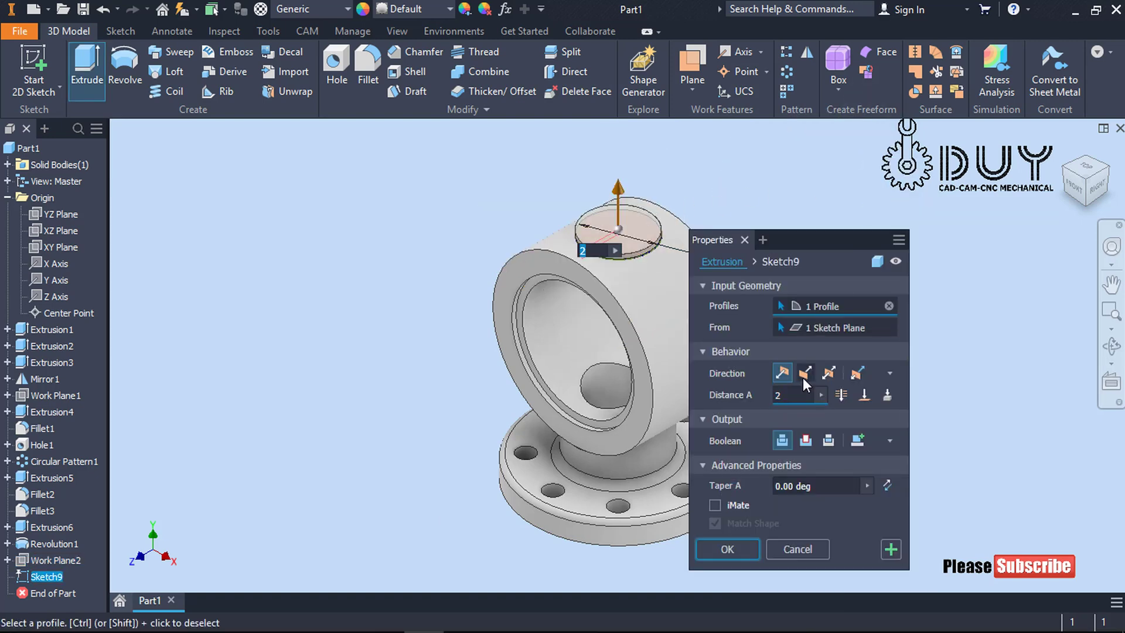
{"action": "left_click", "coordinate": [806, 373]}
{"action": "left_click", "coordinate": [865, 395]}
{"action": "left_click", "coordinate": [661, 328]}
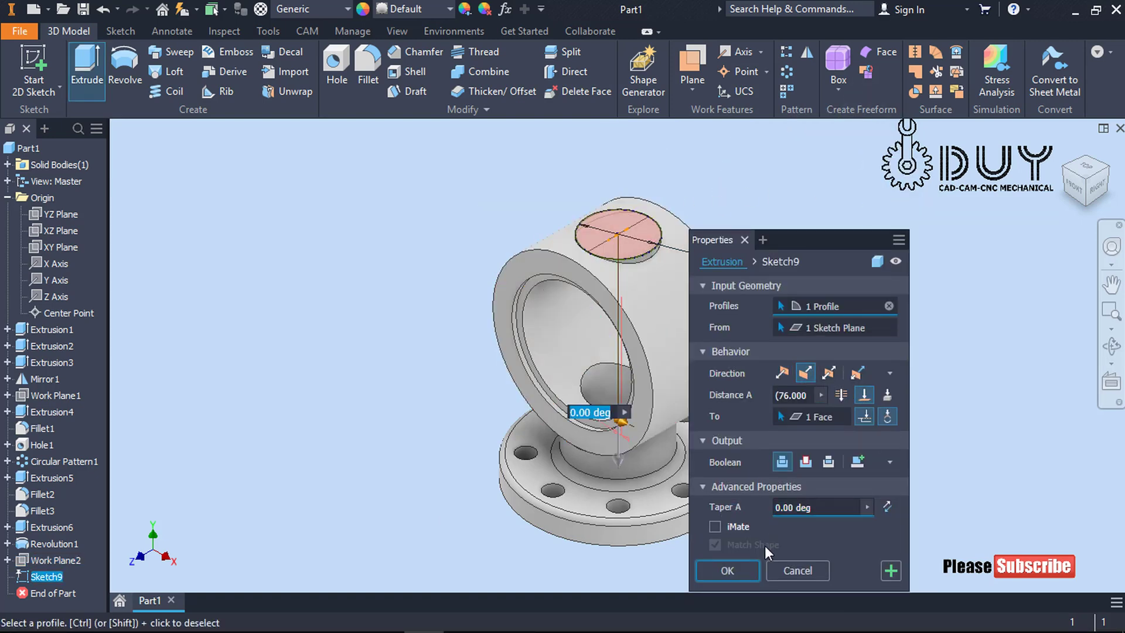
{"action": "left_click", "coordinate": [744, 567]}
- Sketch a point at the centre of the boss's top face and finish the sketch
{"action": "right_click", "coordinate": [835, 205]}
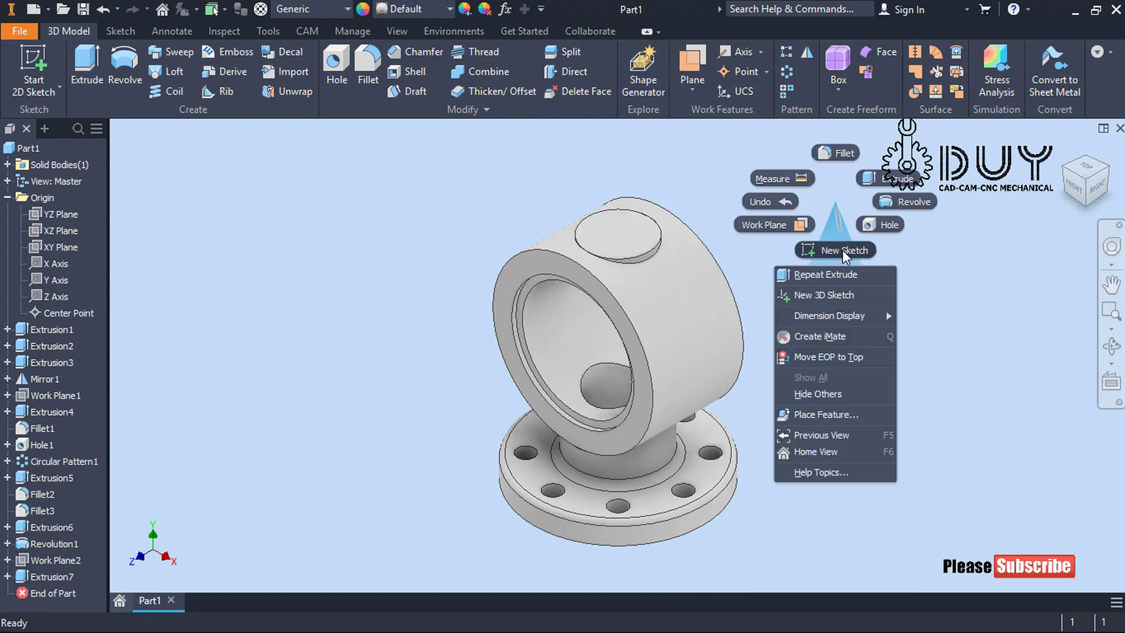
{"action": "left_click", "coordinate": [842, 250]}
{"action": "left_click", "coordinate": [614, 227]}
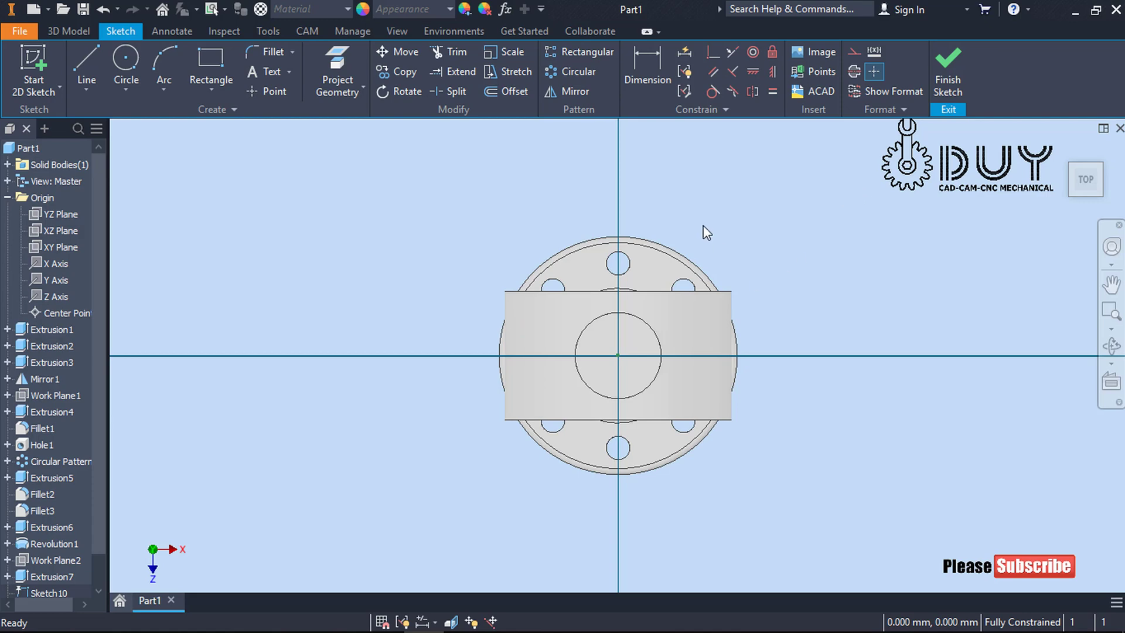
{"action": "left_click", "coordinate": [274, 91]}
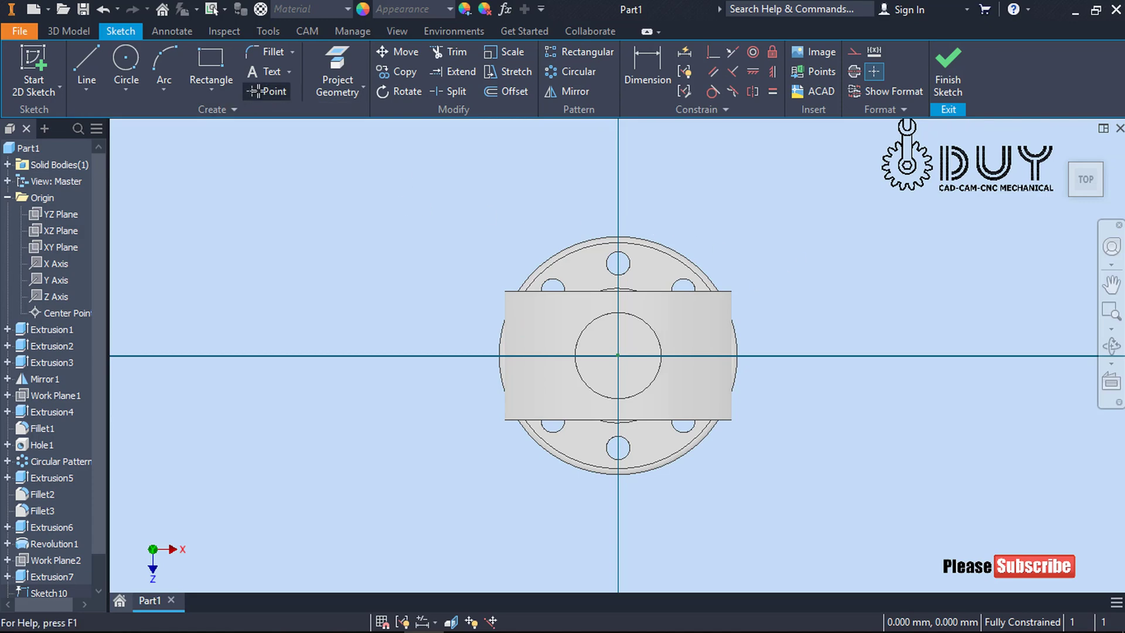
{"action": "left_click", "coordinate": [618, 356]}
{"action": "left_click", "coordinate": [961, 67]}
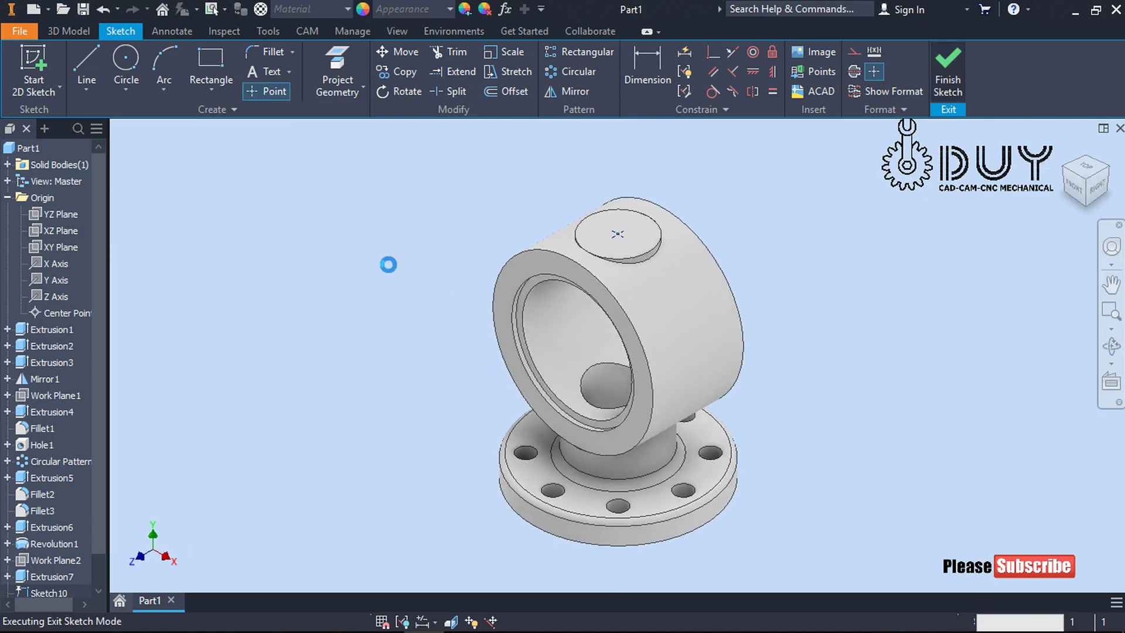
- Start a Hole at the boss's centre point as a tapped hole with an ISO Metric profile thread
{"action": "right_click", "coordinate": [376, 236]}
{"action": "left_click", "coordinate": [434, 258]}
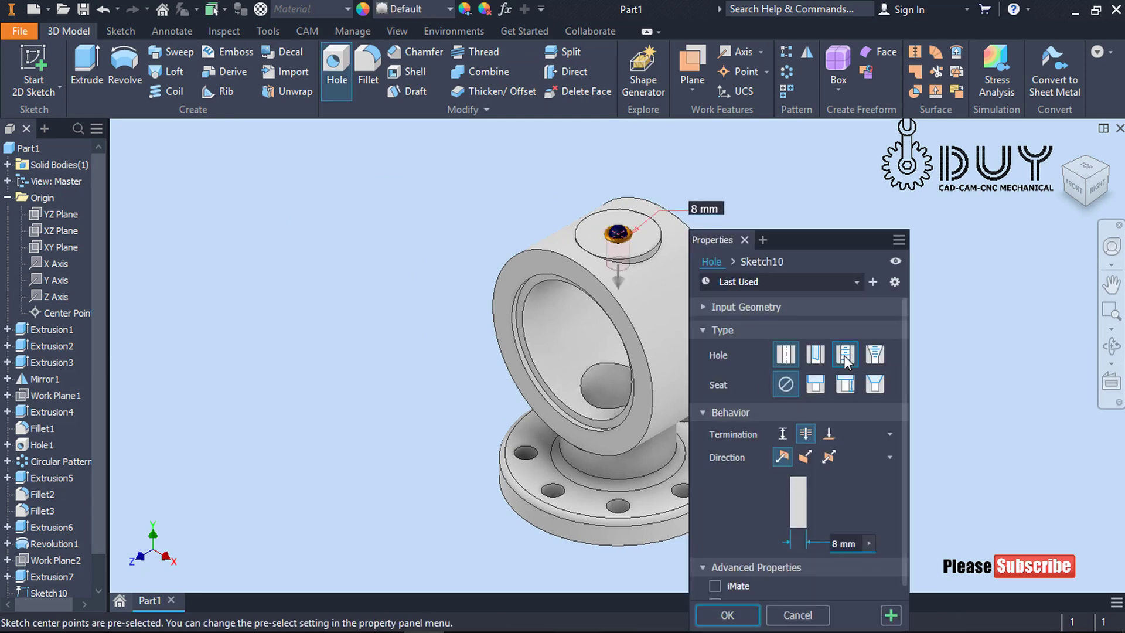
{"action": "left_click", "coordinate": [844, 356]}
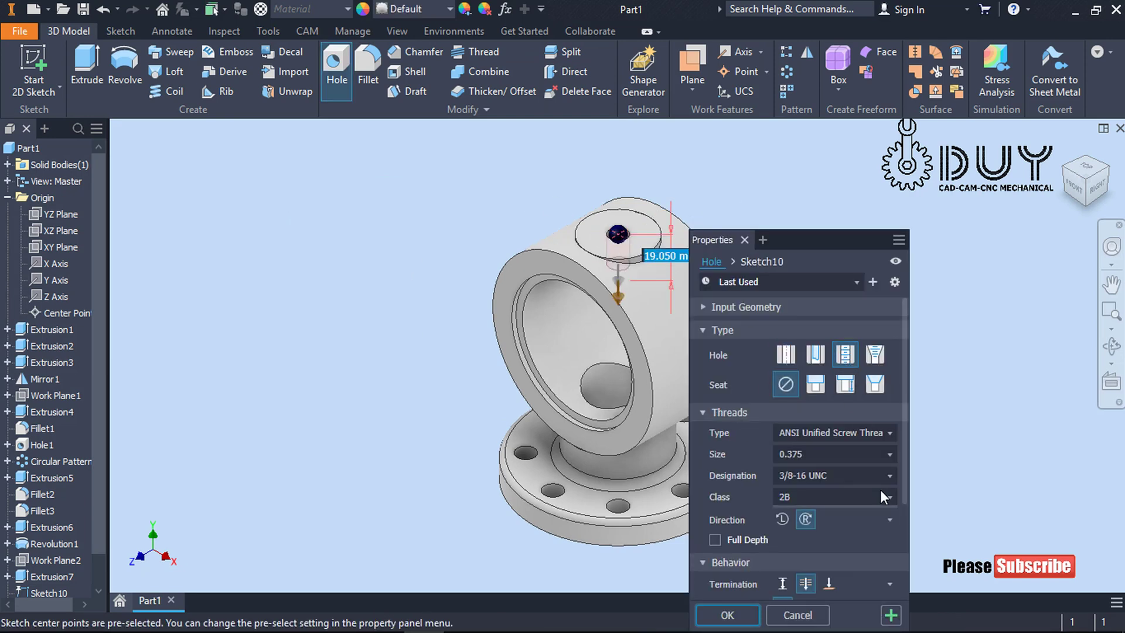
{"action": "left_click", "coordinate": [858, 426]}
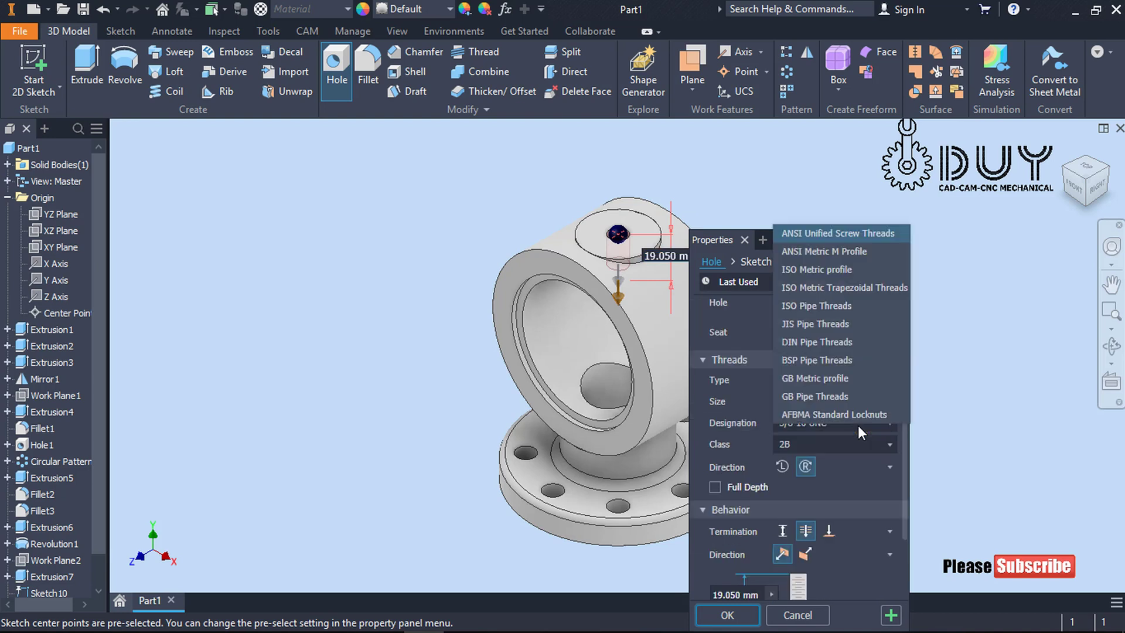
{"action": "left_click", "coordinate": [831, 271]}
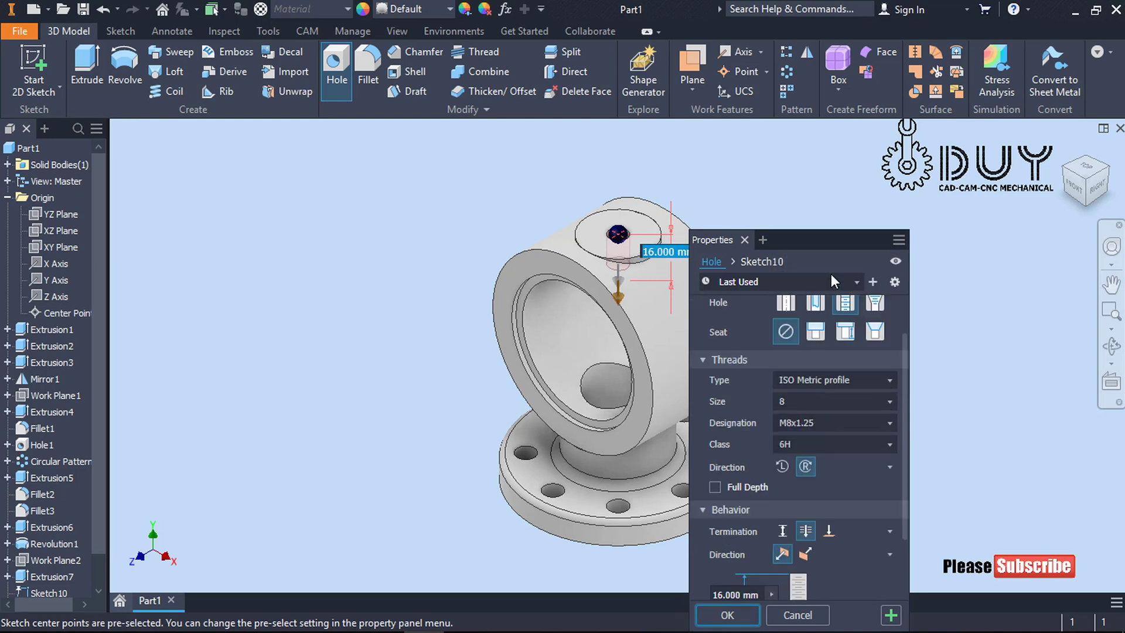
- Set the thread size to 22 with designation M22x3 and create the tapped hole through the boss
{"action": "left_click", "coordinate": [849, 421]}
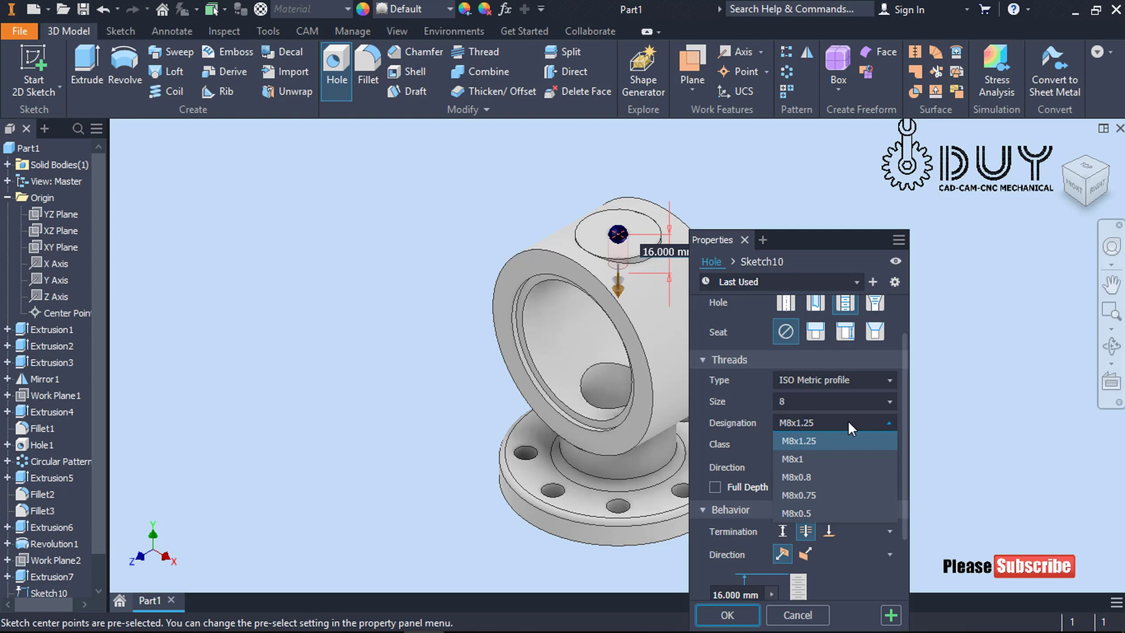
{"action": "left_click", "coordinate": [848, 420]}
{"action": "left_click", "coordinate": [849, 403]}
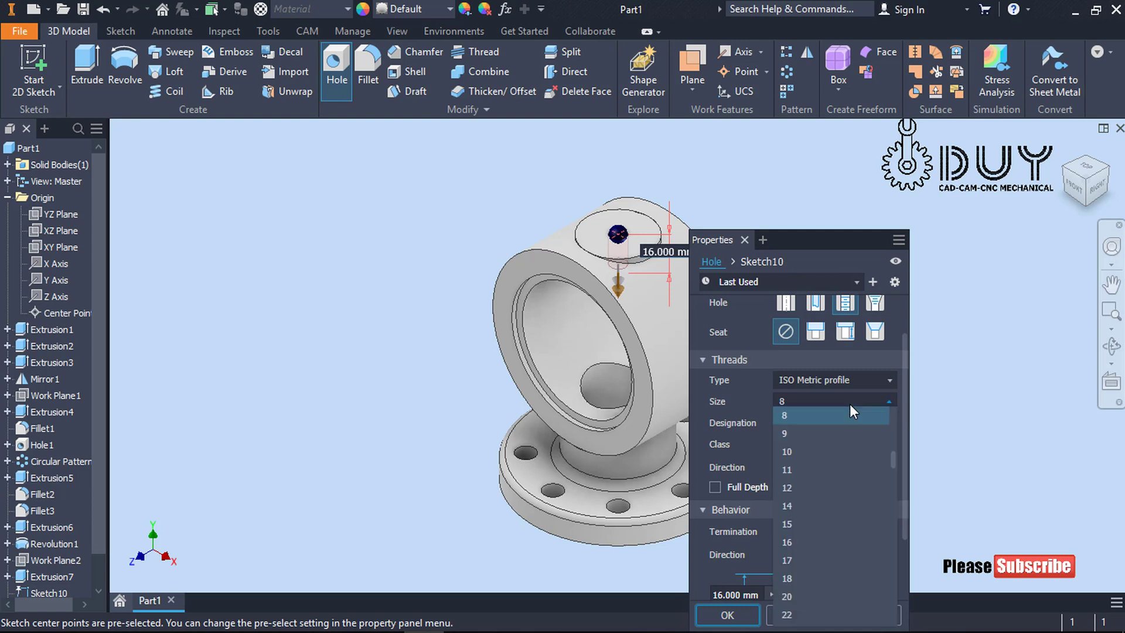
{"action": "left_click", "coordinate": [810, 610]}
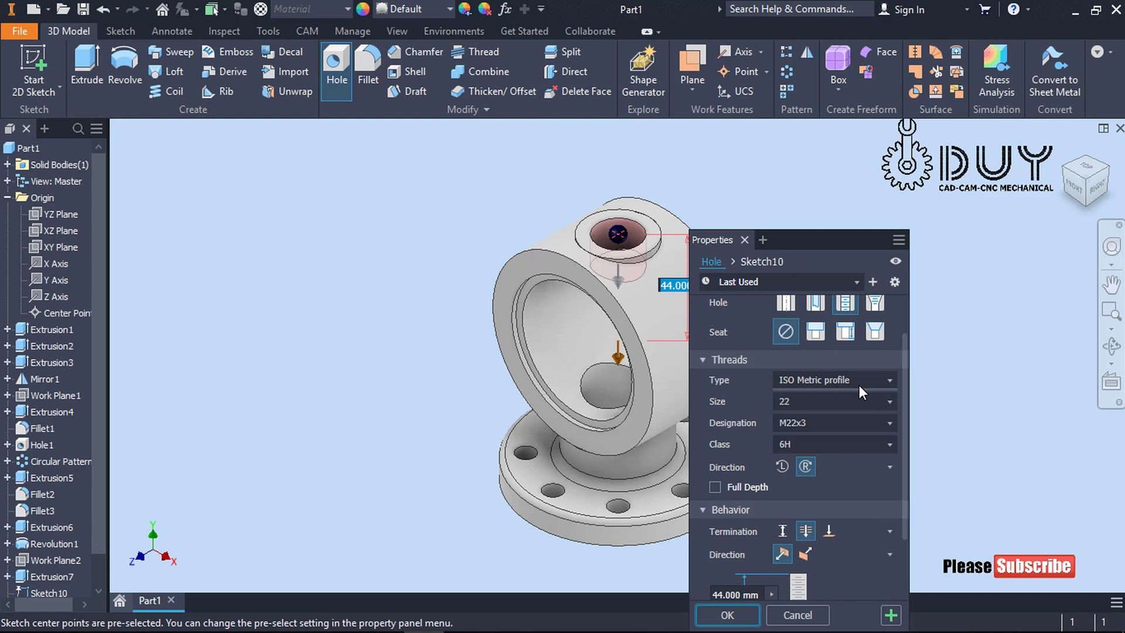
{"action": "left_click_drag", "start_coordinate": [831, 239], "coordinate": [878, 156]}
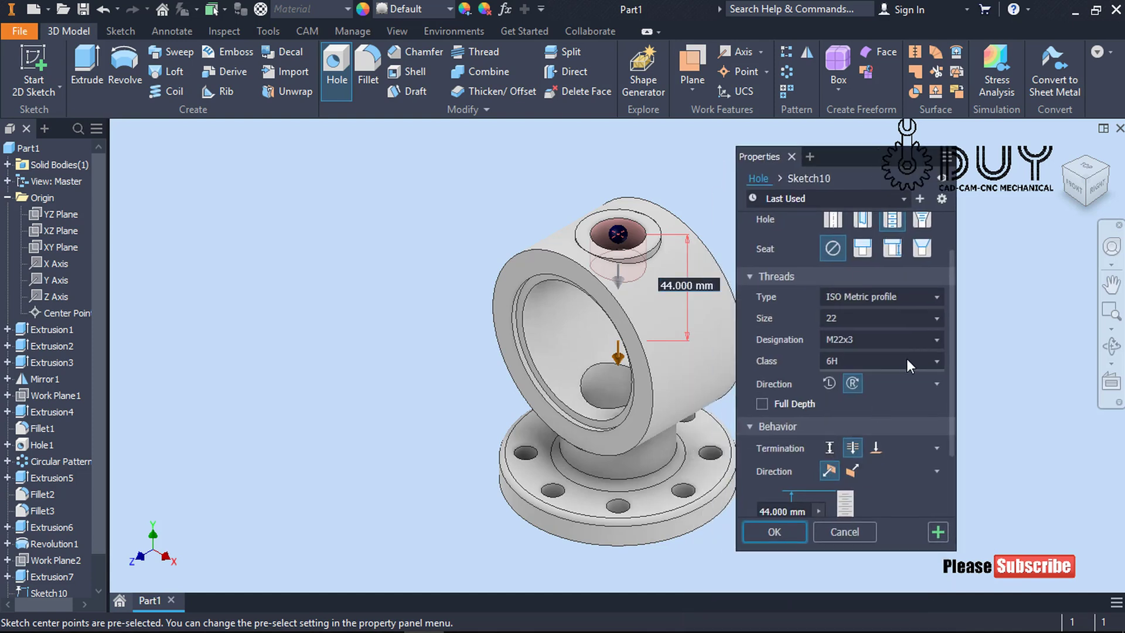
{"action": "left_click", "coordinate": [773, 531]}
- Start a sketch on the hub's front ring face and draw a circle larger than the hub, centred on the origin
{"action": "mouse_move", "coordinate": [589, 359]}
{"action": "middle_mouse_down", "text": "shift"}
{"action": "mouse_move", "coordinate": [693, 304]}
{"action": "mouse_move", "coordinate": [562, 387]}
{"action": "mouse_move", "coordinate": [588, 360]}
{"action": "middle_mouse_up", "text": "shift"}
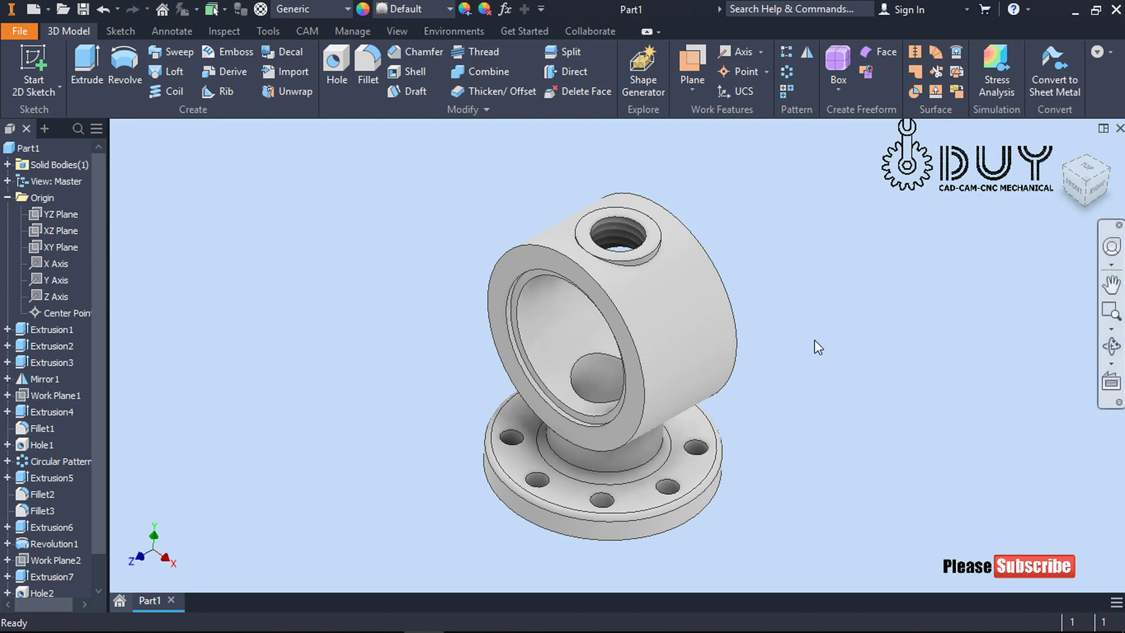
{"action": "mouse_move", "coordinate": [816, 344]}
{"action": "middle_mouse_down", "text": "shift"}
{"action": "mouse_move", "coordinate": [829, 315]}
{"action": "mouse_move", "coordinate": [820, 337]}
{"action": "middle_mouse_up", "text": "shift"}
{"action": "key", "text": "F6"}
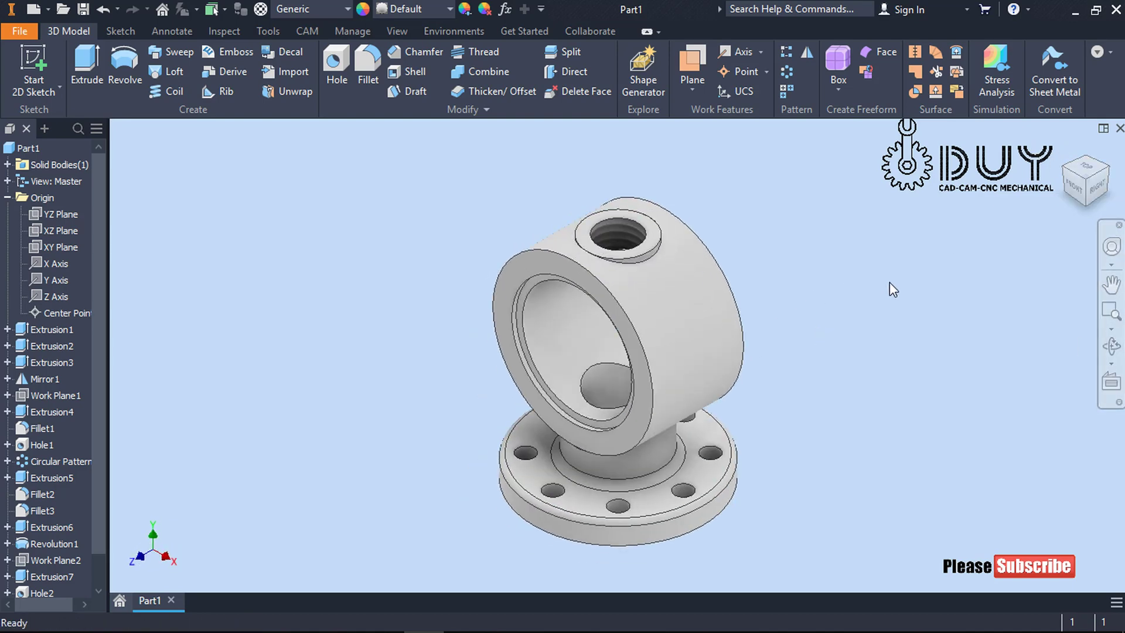
{"action": "right_click", "coordinate": [861, 239]}
{"action": "left_click", "coordinate": [866, 287]}
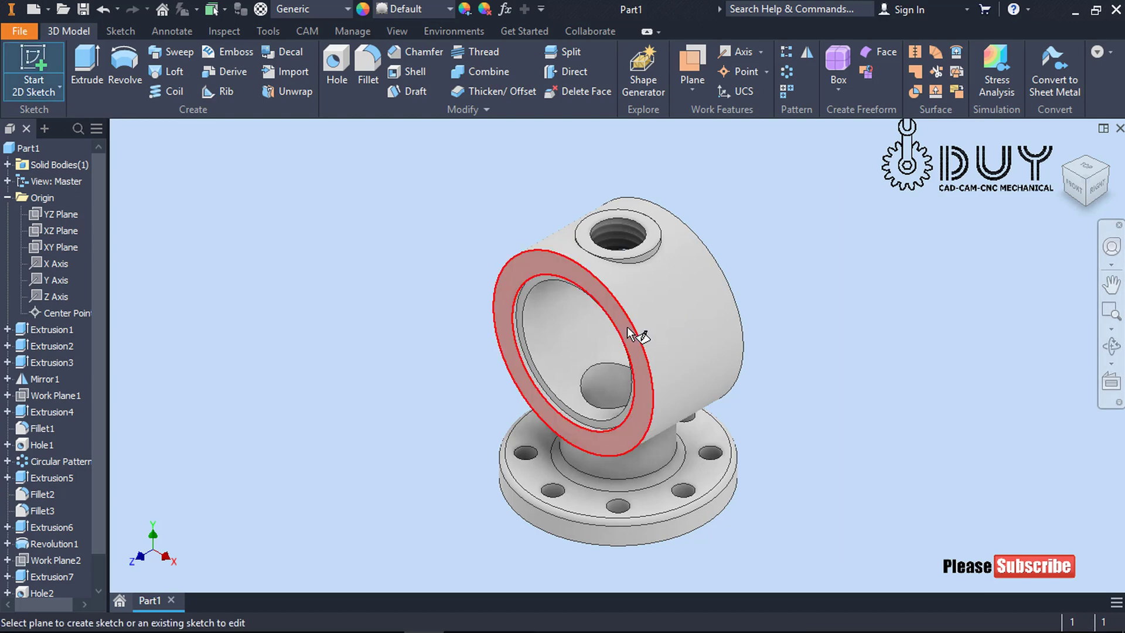
{"action": "left_click", "coordinate": [640, 334]}
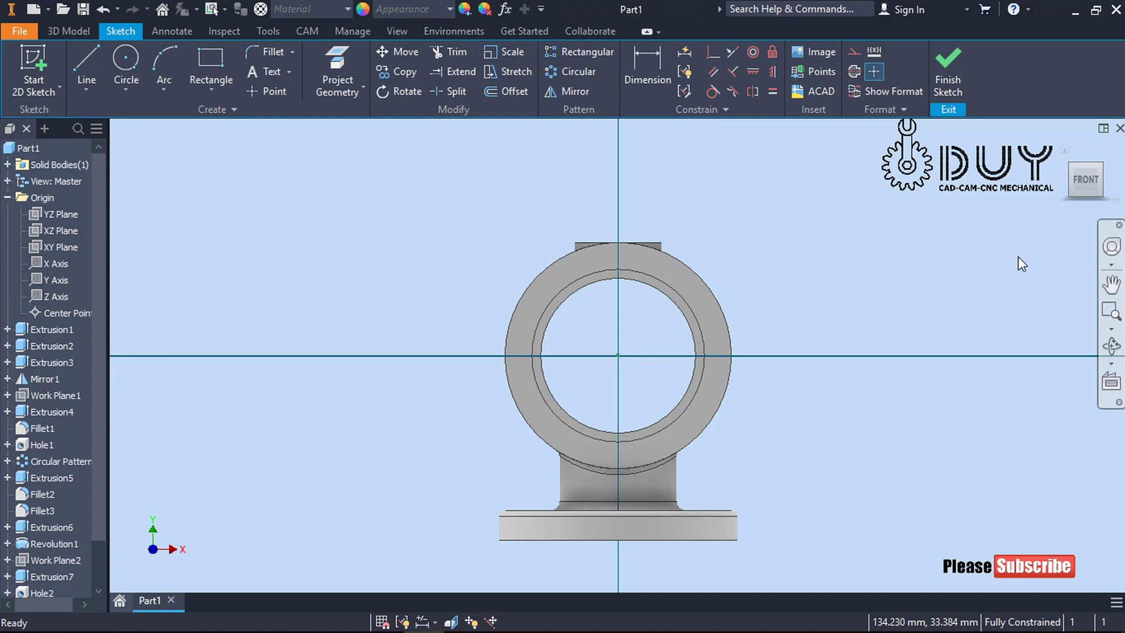
{"action": "right_click", "coordinate": [786, 205]}
{"action": "left_click", "coordinate": [711, 176]}
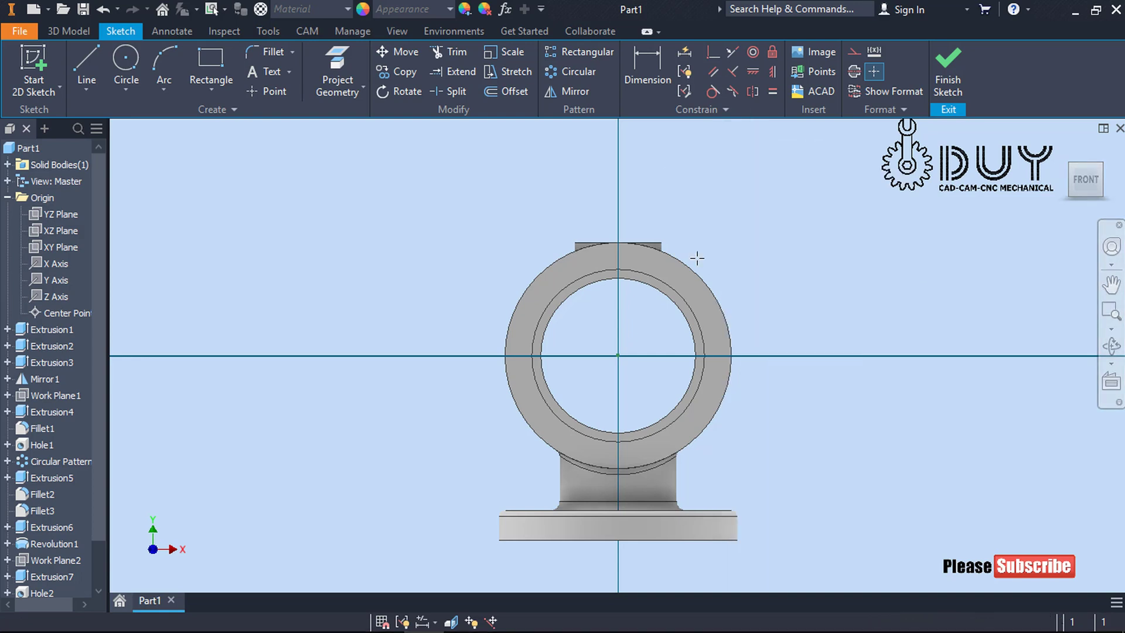
{"action": "left_click", "coordinate": [618, 355]}
{"action": "left_click", "coordinate": [798, 252]}
- Dimension the diameter of the circle on the hub's front face as 65 mm
{"action": "right_click", "coordinate": [843, 206]}
{"action": "left_click", "coordinate": [817, 212]}
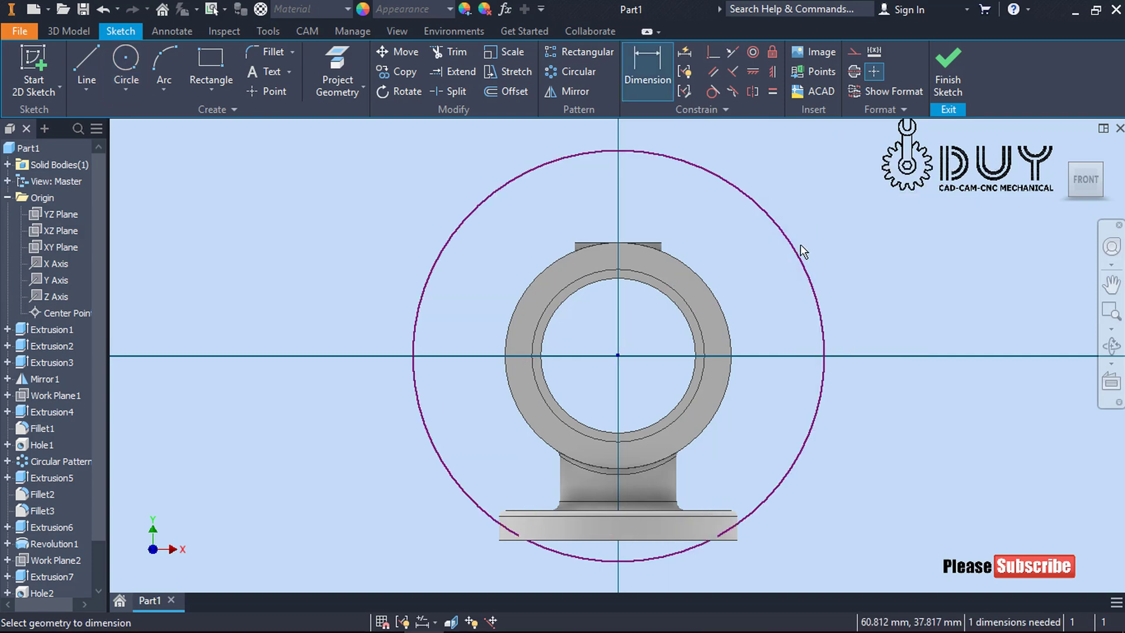
{"action": "left_click", "coordinate": [799, 246]}
{"action": "left_click", "coordinate": [858, 217]}
{"action": "type", "text": "65"}
{"action": "key", "text": "Return"}
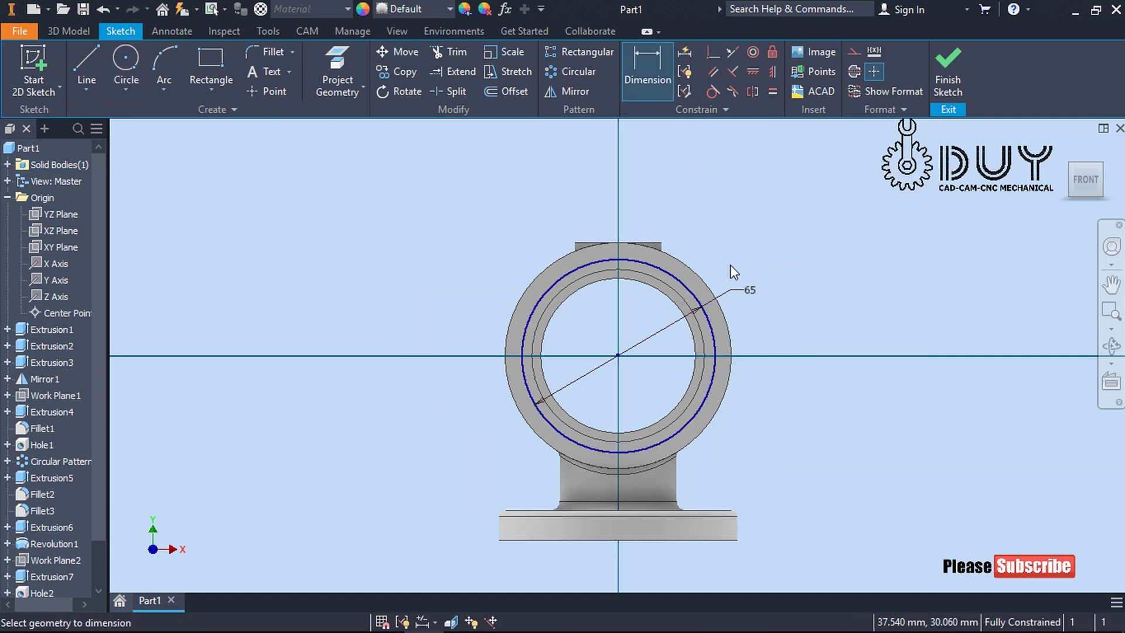
- Convert the 65 mm circle to construction geometry
{"action": "key", "text": "Escape"}
{"action": "left_click", "coordinate": [683, 279]}
{"action": "left_click", "coordinate": [853, 54]}
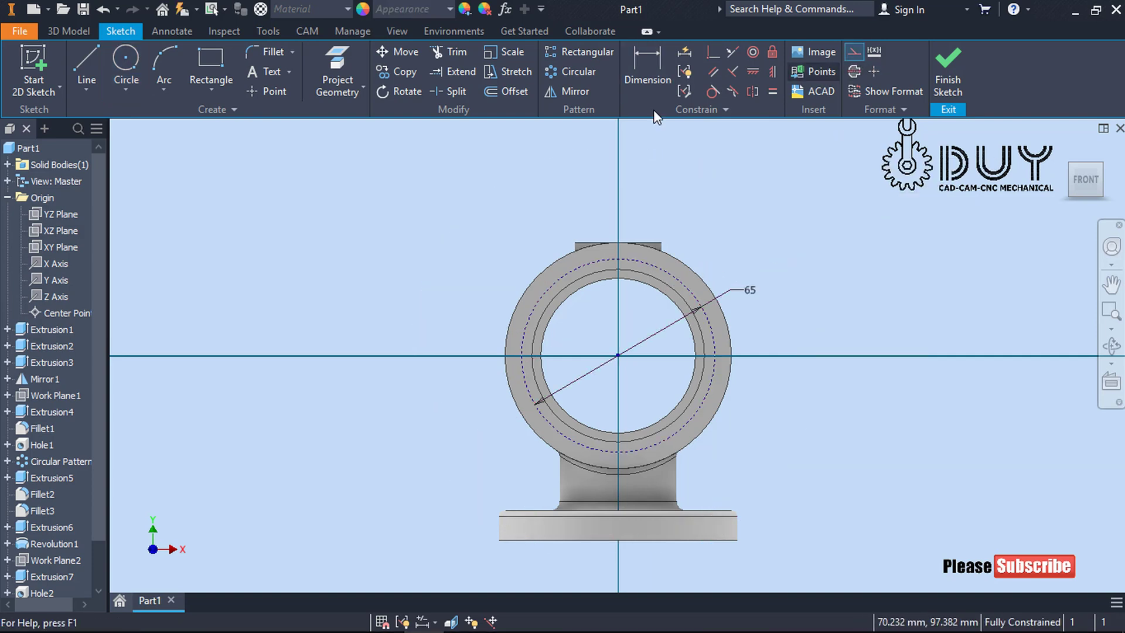
- Place a sketch point at the top of the 65 mm construction circle on the vertical axis and finish the sketch
{"action": "left_click", "coordinate": [279, 98]}
{"action": "left_click", "coordinate": [618, 258]}
{"action": "key", "text": "Escape"}
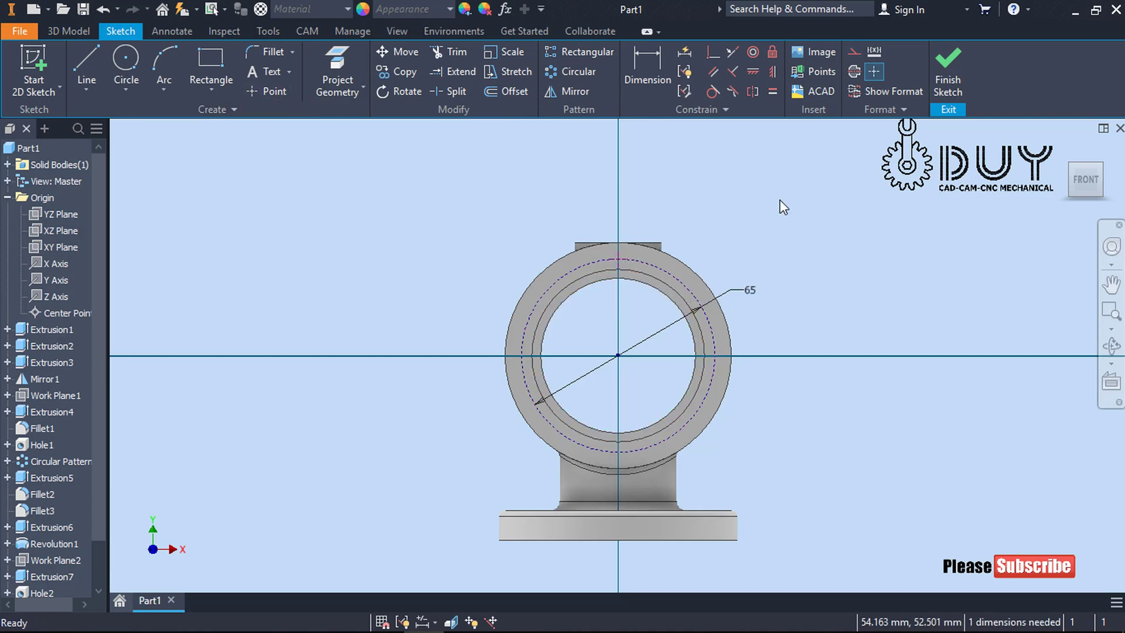
{"action": "right_click", "coordinate": [779, 202]}
{"action": "left_click", "coordinate": [797, 245]}
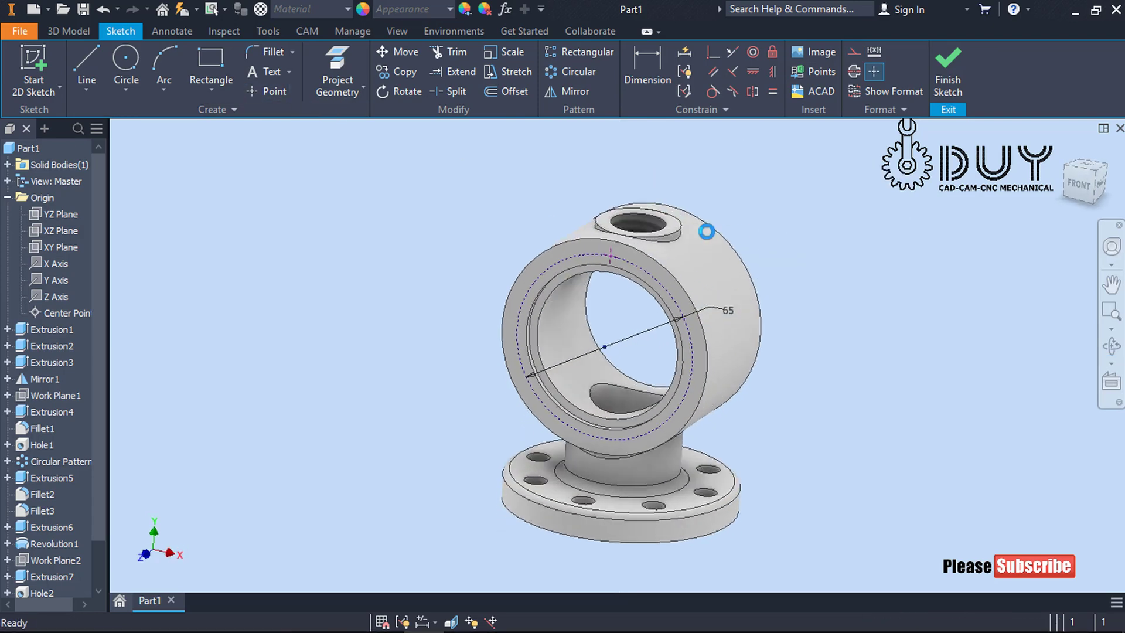
- Start a tapped hole at the sketch point on the hub's front face with an ISO Metric M5x0.8 thread
{"action": "right_click", "coordinate": [342, 191]}
{"action": "left_click", "coordinate": [386, 215]}
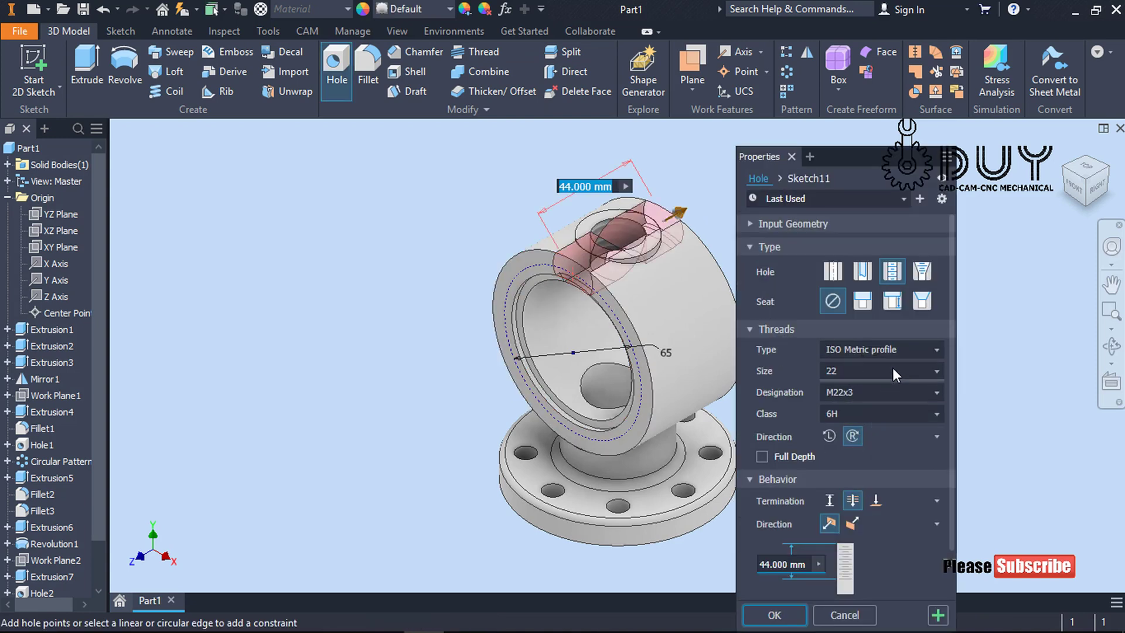
{"action": "left_click", "coordinate": [892, 368]}
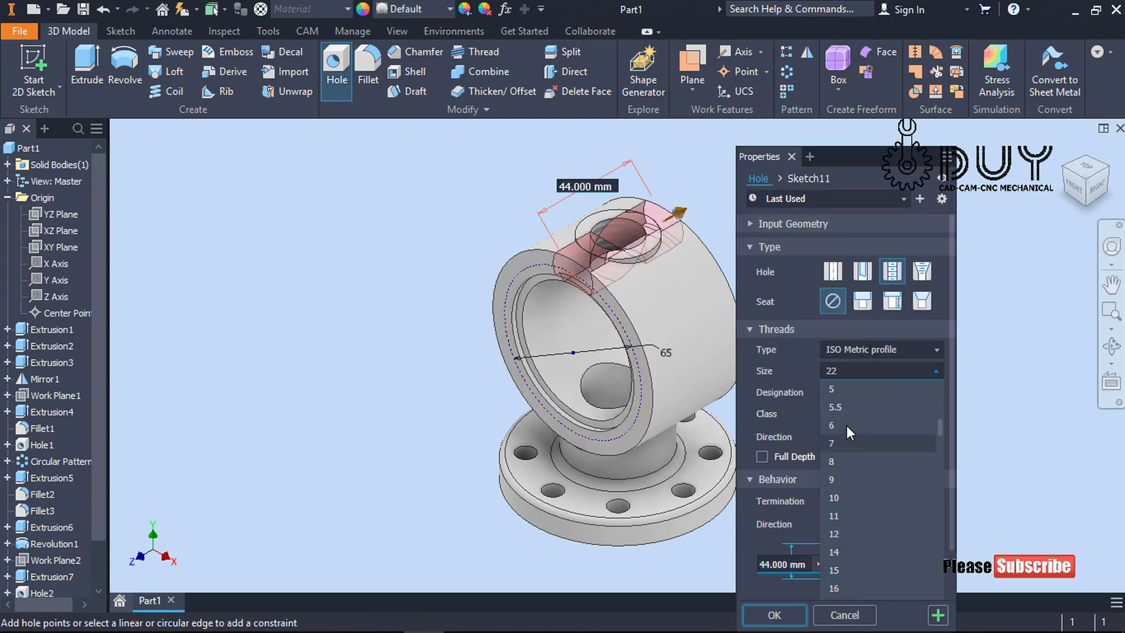
{"action": "left_click", "coordinate": [848, 389]}
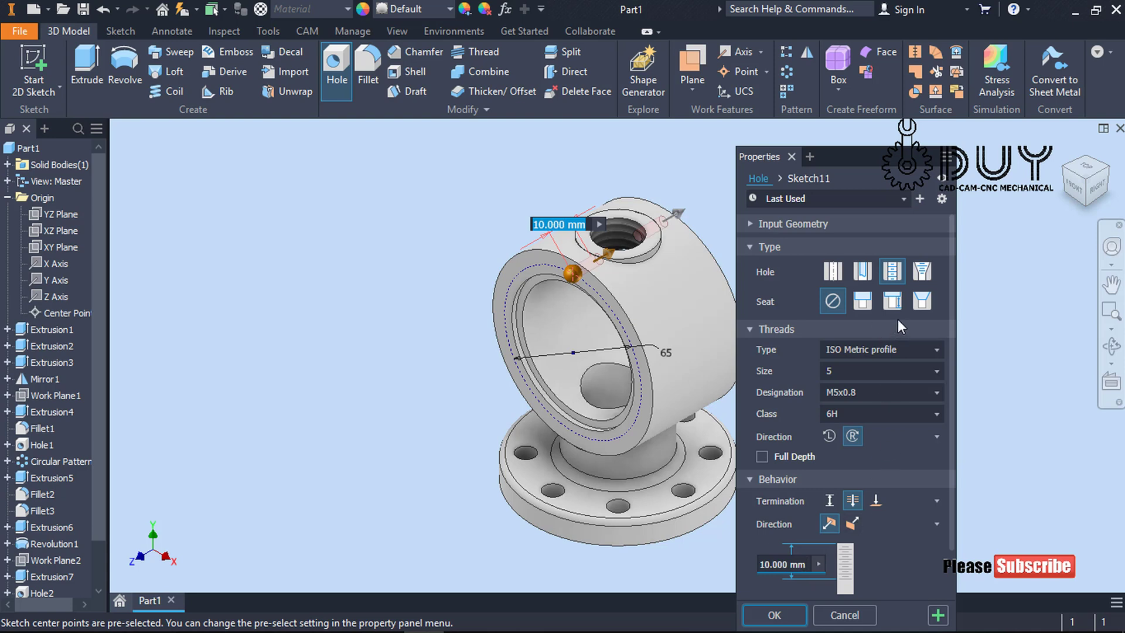
- Set the M5 hole's termination to Distance with an angled drill point
{"action": "left_click", "coordinate": [832, 502]}
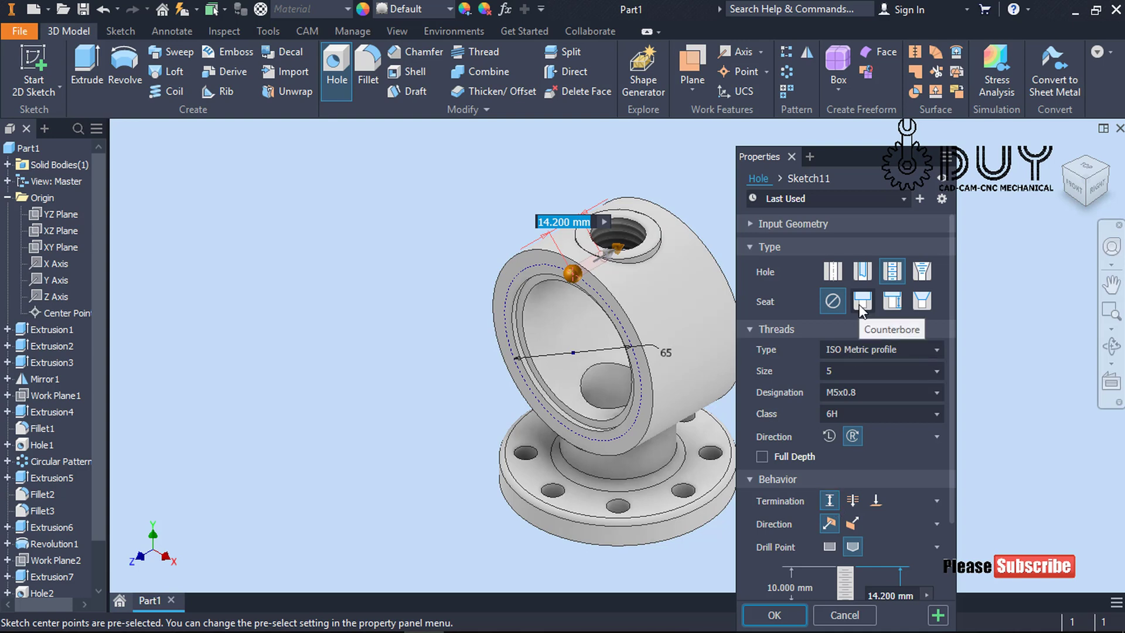
{"action": "left_click", "coordinate": [826, 548]}
{"action": "scroll", "coordinate": [880, 502], "scroll_direction": "down", "scroll_amount": 2}
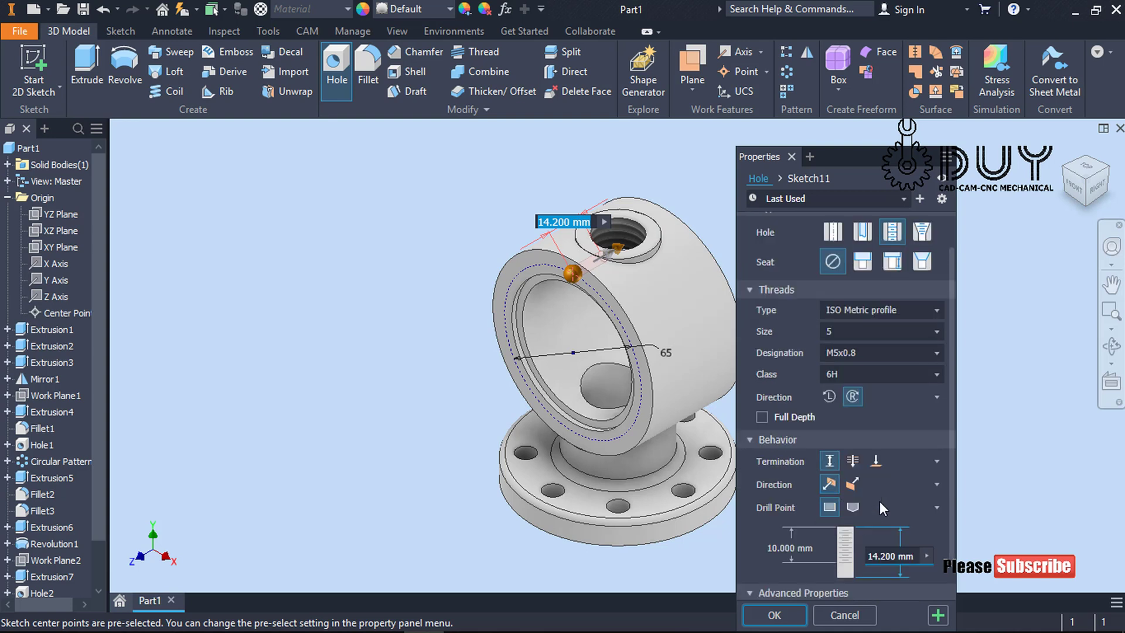
{"action": "left_click_drag", "start_coordinate": [902, 158], "coordinate": [902, 57]}
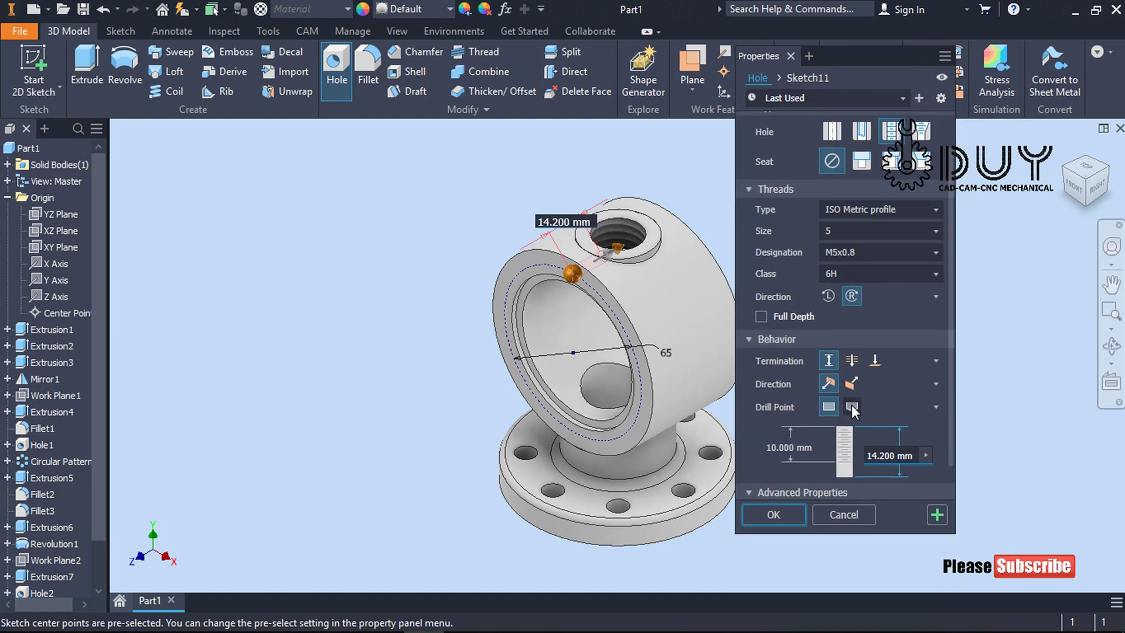
{"action": "left_click", "coordinate": [853, 405]}
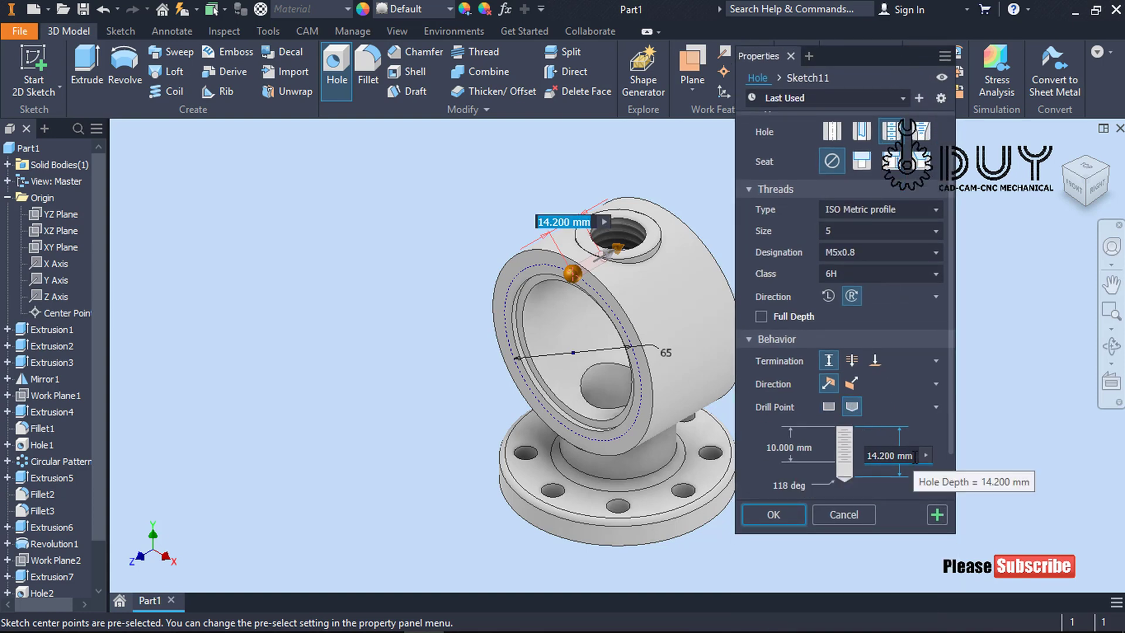
- Set the hole depth to 7 mm and the thread depth to 5 mm, and create the hole
{"action": "left_click", "coordinate": [866, 460]}
{"action": "type", "text": "7"}
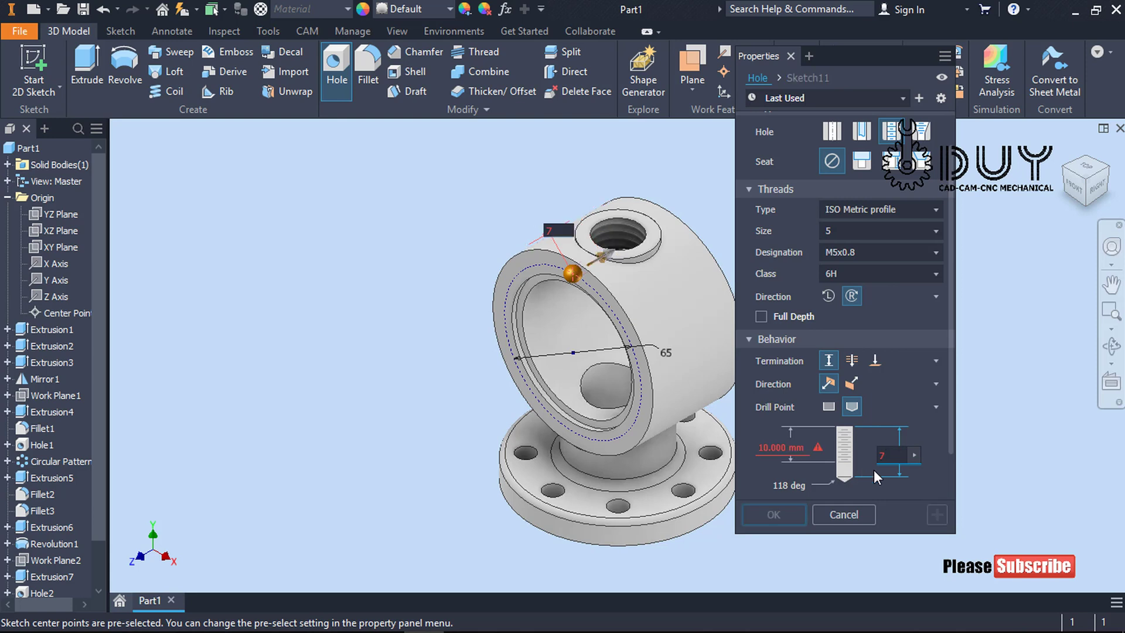
{"action": "left_click", "coordinate": [801, 452]}
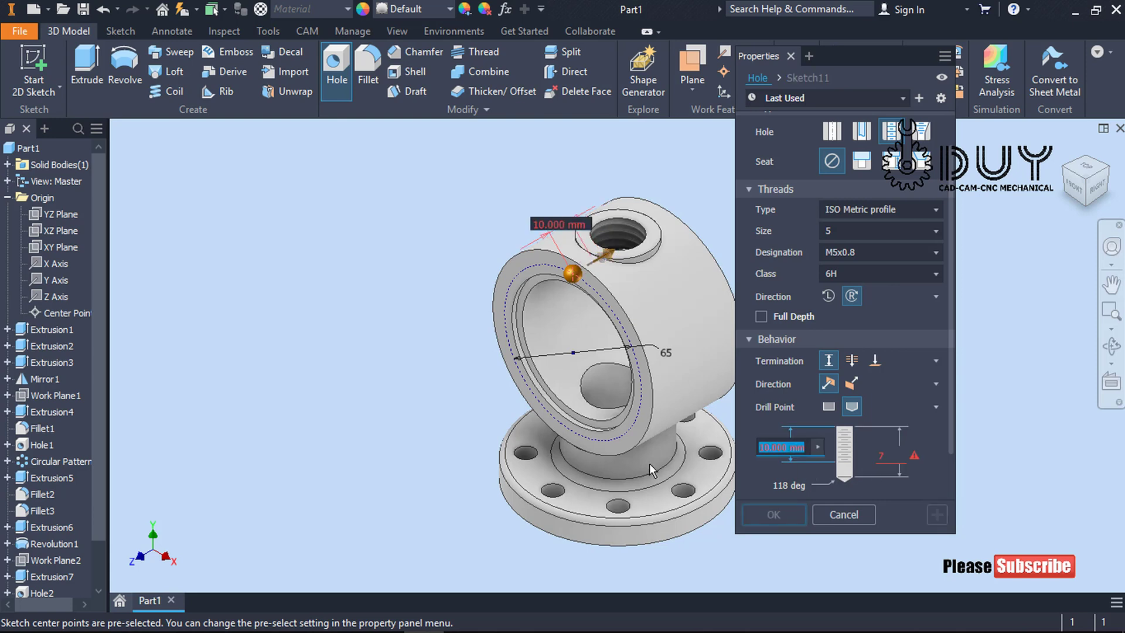
{"action": "type", "text": "5"}
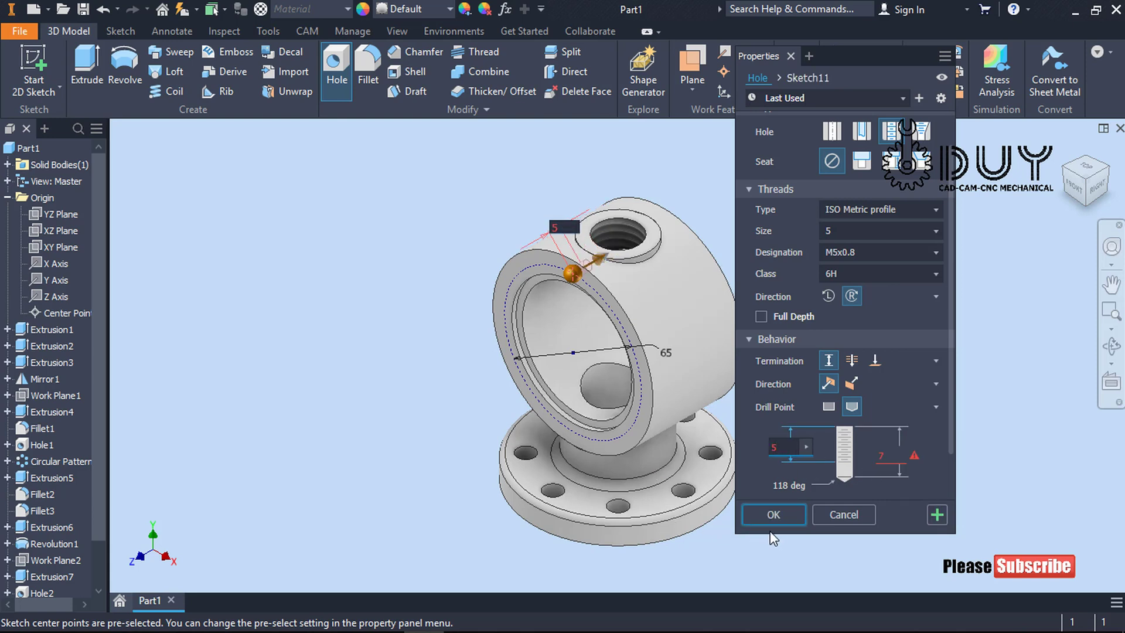
{"action": "left_click", "coordinate": [779, 516]}
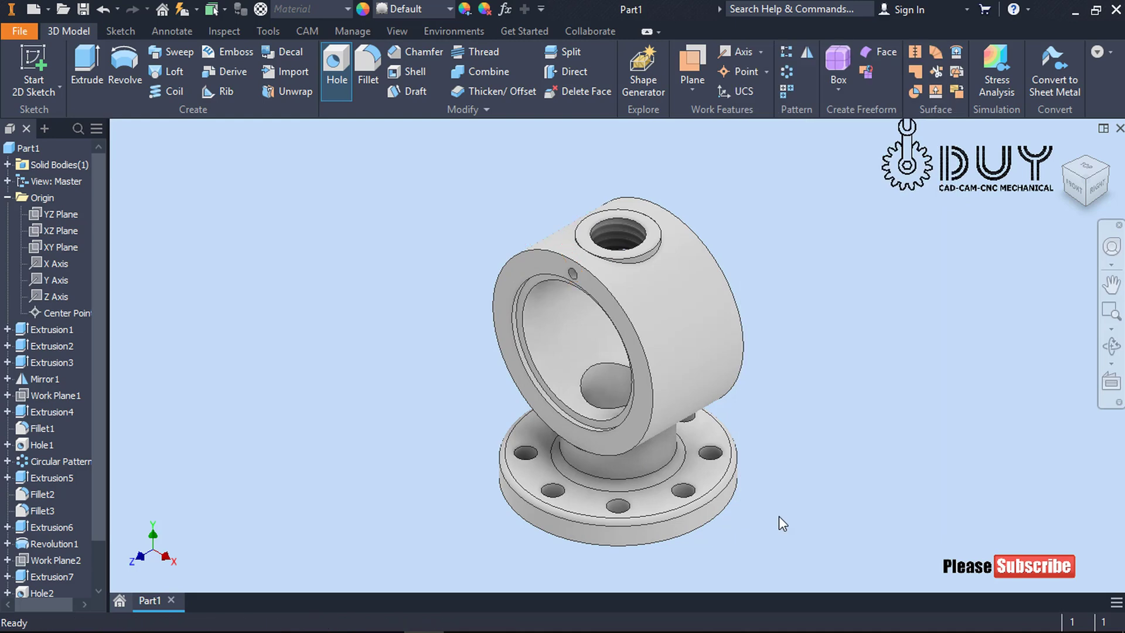
- Pattern the M5 hole circularly about the hub's axis with 6 occurrences over 360 degrees
{"action": "left_click", "coordinate": [794, 75]}
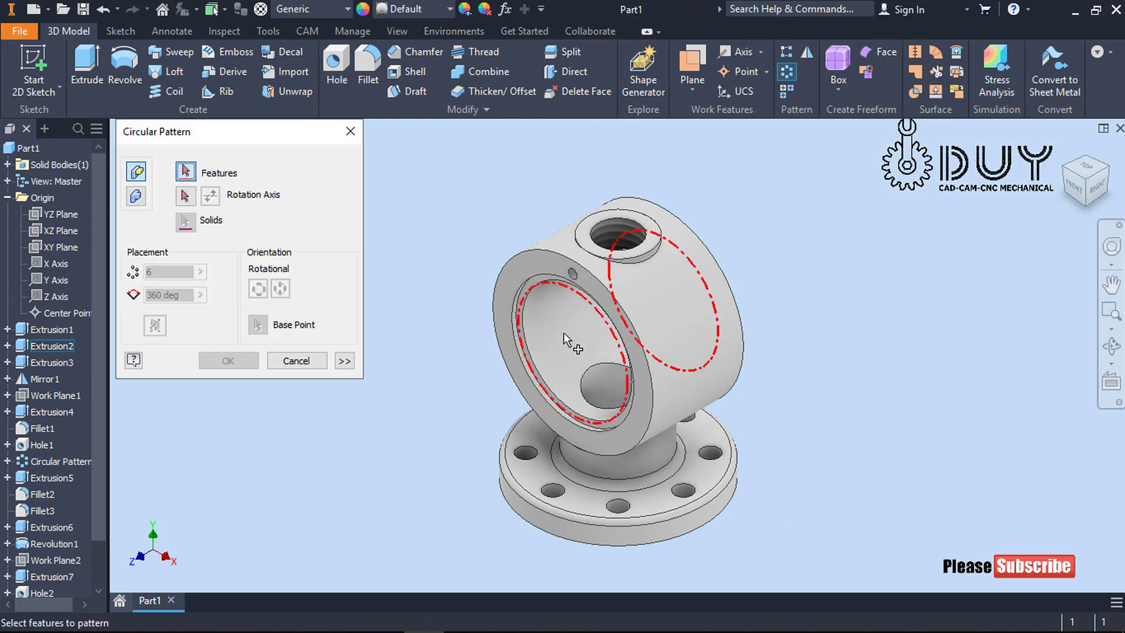
{"action": "scroll", "coordinate": [565, 273], "scroll_direction": "down", "scroll_amount": 5}
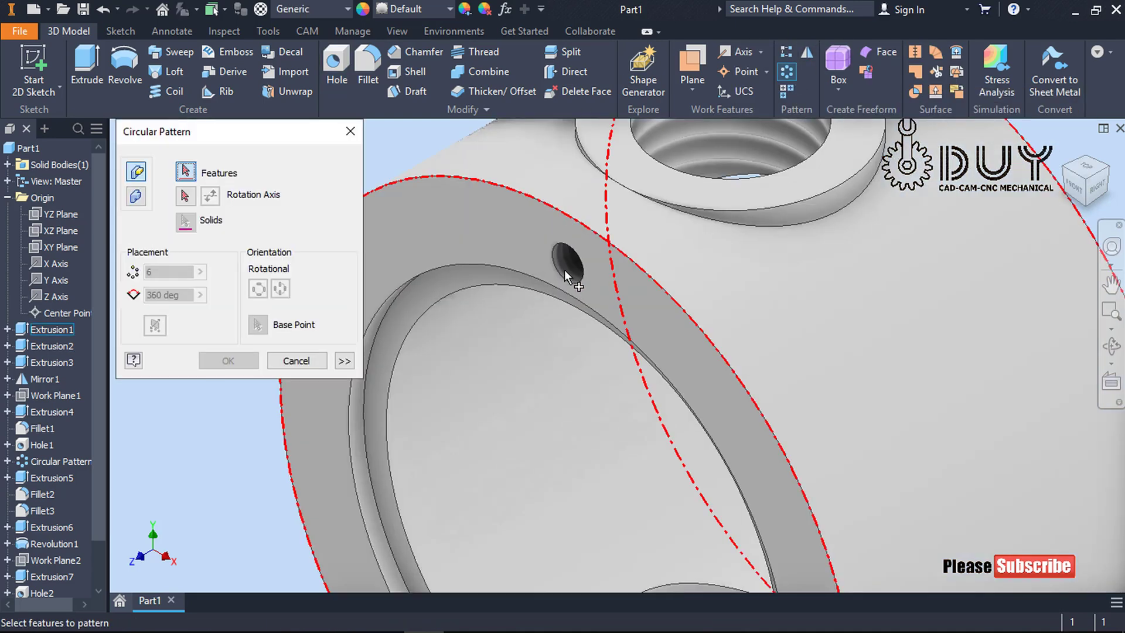
{"action": "left_click", "coordinate": [564, 270]}
{"action": "scroll", "coordinate": [527, 275], "scroll_direction": "up", "scroll_amount": 5}
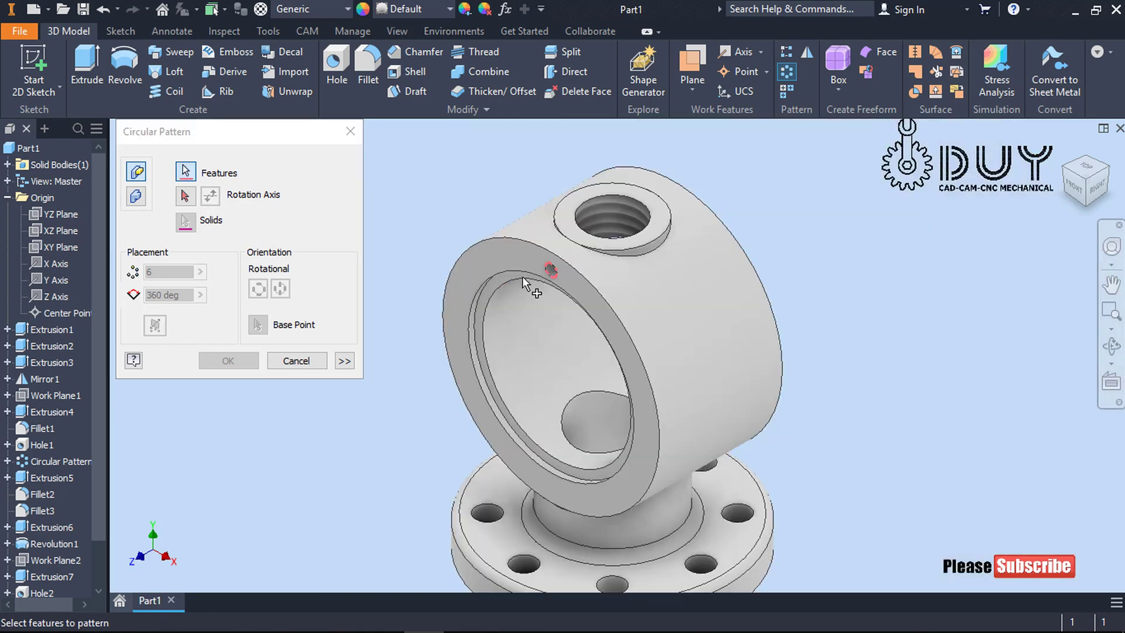
{"action": "left_click", "coordinate": [526, 354]}
{"action": "left_click", "coordinate": [219, 361]}
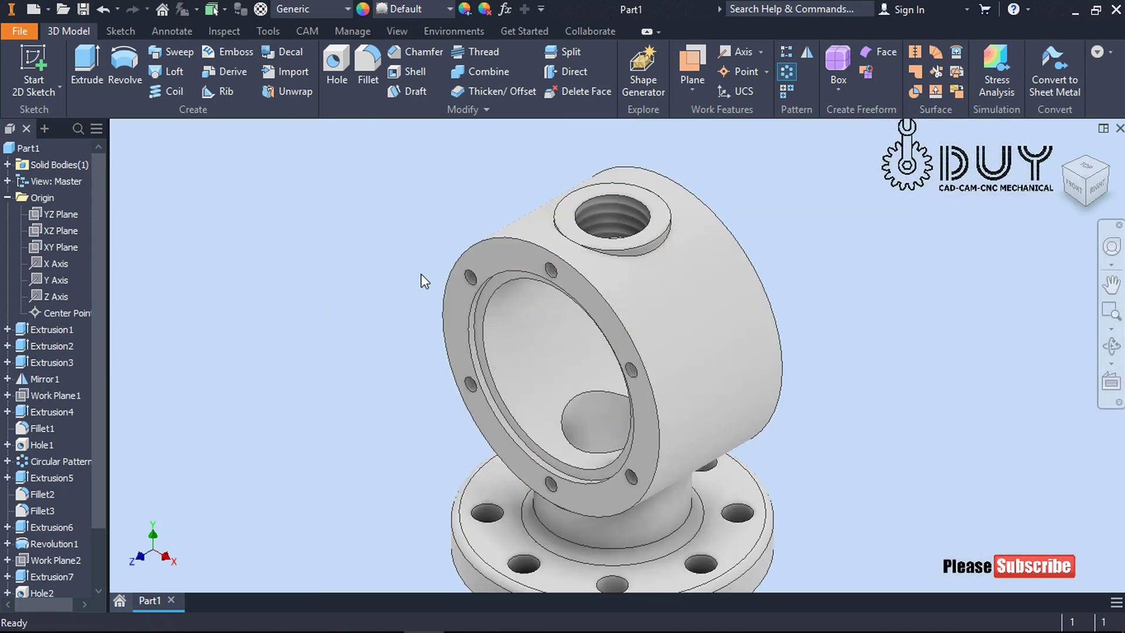
- Mirror the M5 hole and its circular pattern about the XY Plane onto the hub's back face
{"action": "left_click", "coordinate": [808, 53]}
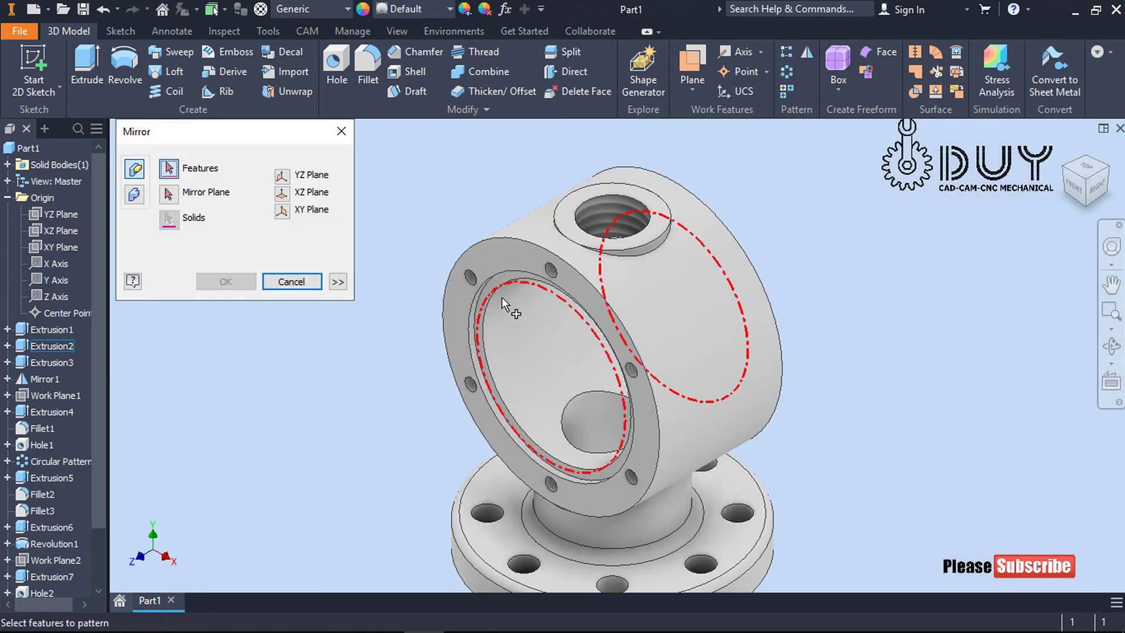
{"action": "left_click", "coordinate": [551, 273]}
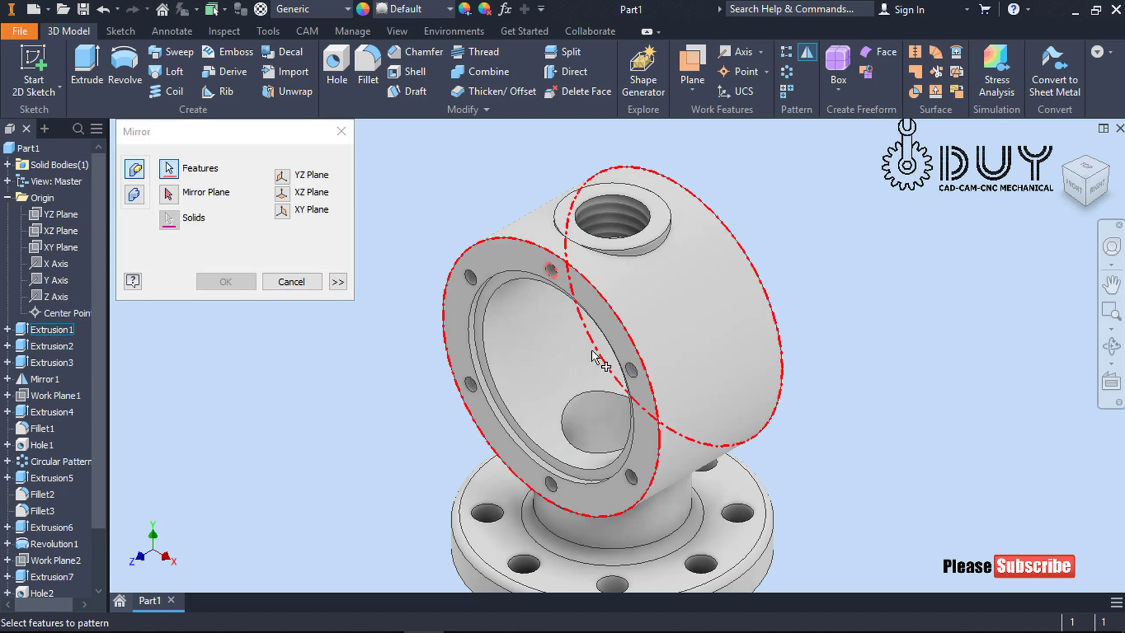
{"action": "left_click", "coordinate": [471, 278]}
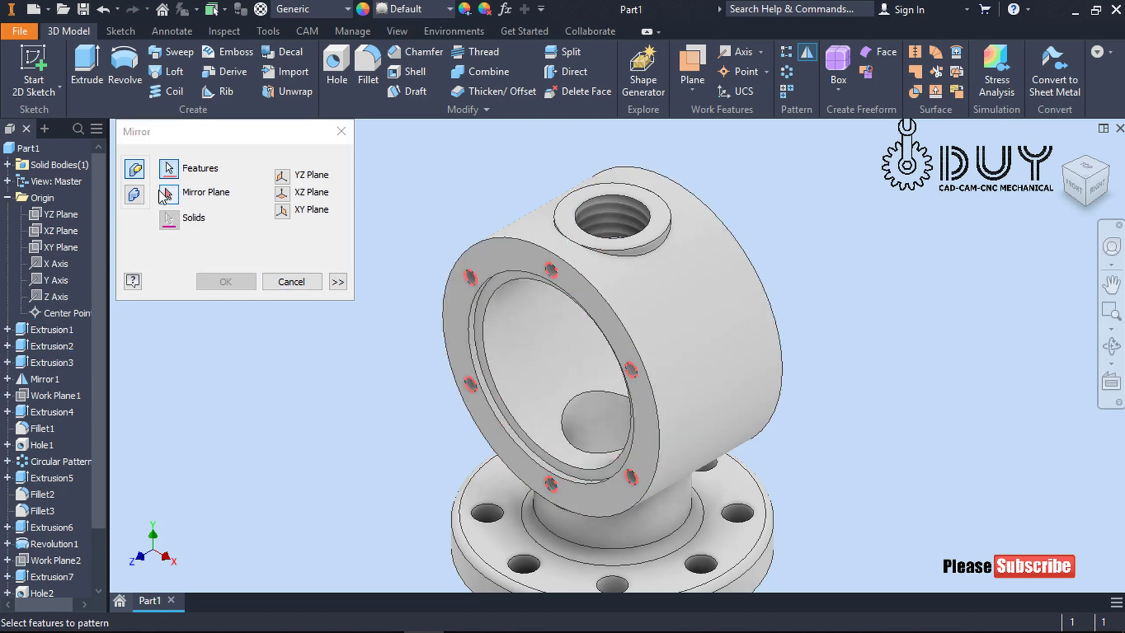
{"action": "left_click", "coordinate": [166, 194]}
{"action": "left_click", "coordinate": [61, 247]}
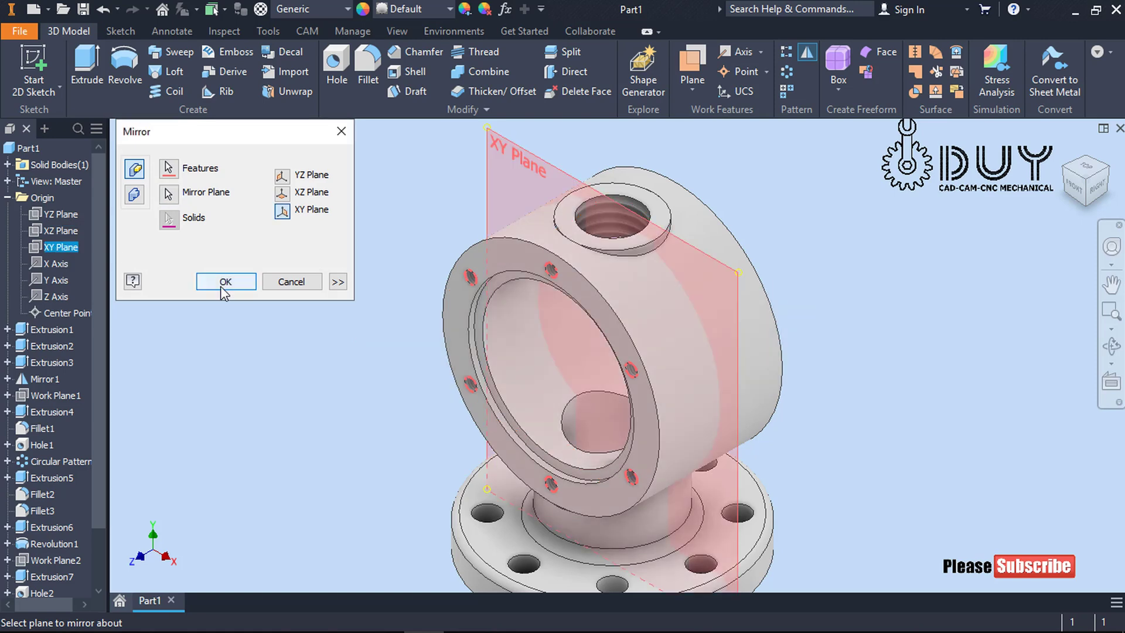
{"action": "left_click", "coordinate": [225, 282]}
{"action": "middle_click_drag", "start_coordinate": [772, 369], "coordinate": [589, 351], "text": "shift"}
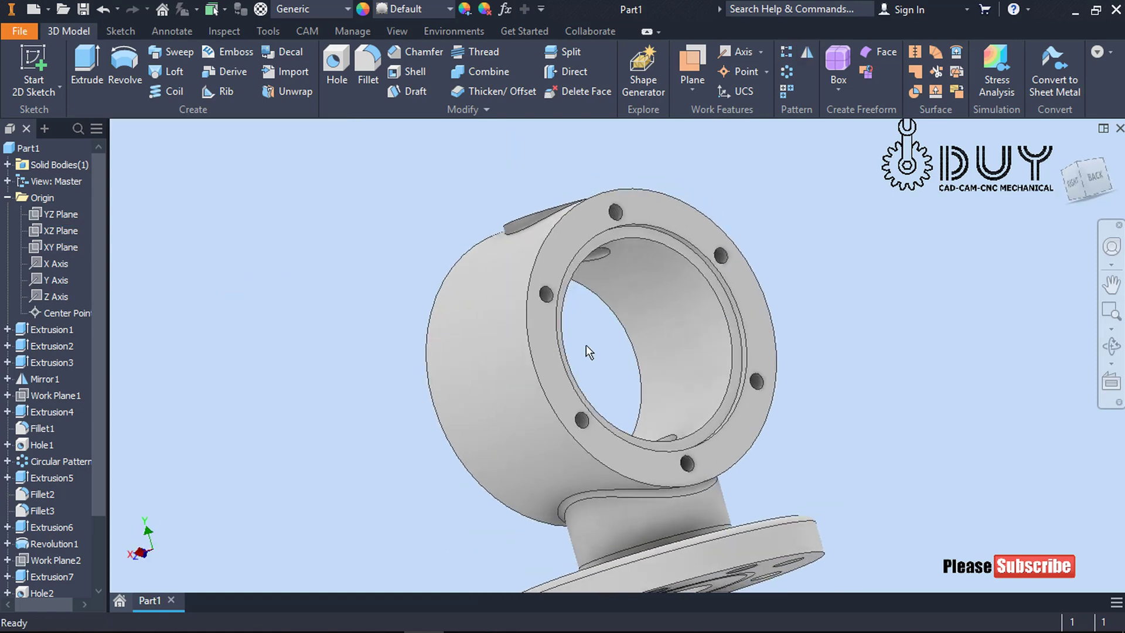
{"action": "left_click", "coordinate": [1063, 150]}
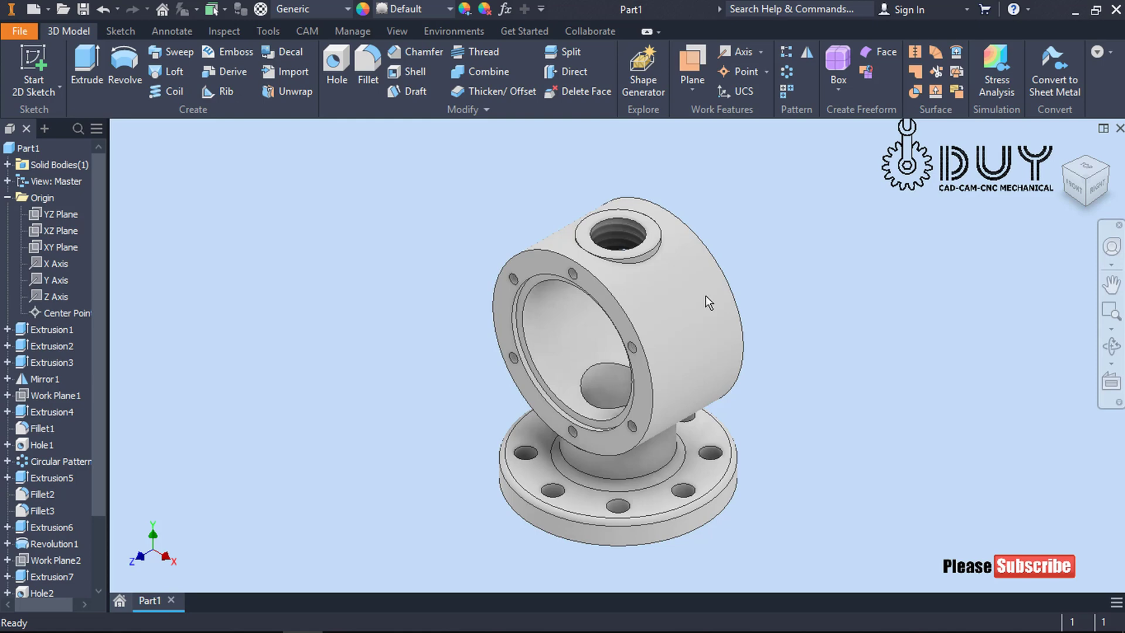
- Assign the Steel material to the part
{"action": "left_click", "coordinate": [310, 8]}
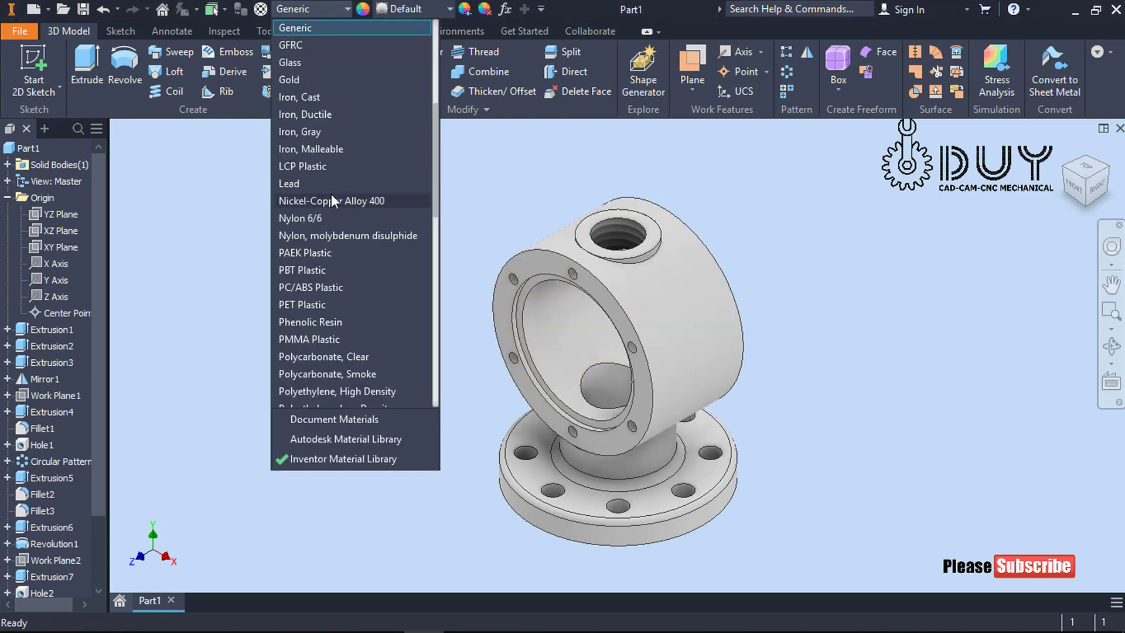
{"action": "scroll", "coordinate": [331, 195], "scroll_direction": "down", "scroll_amount": 11}
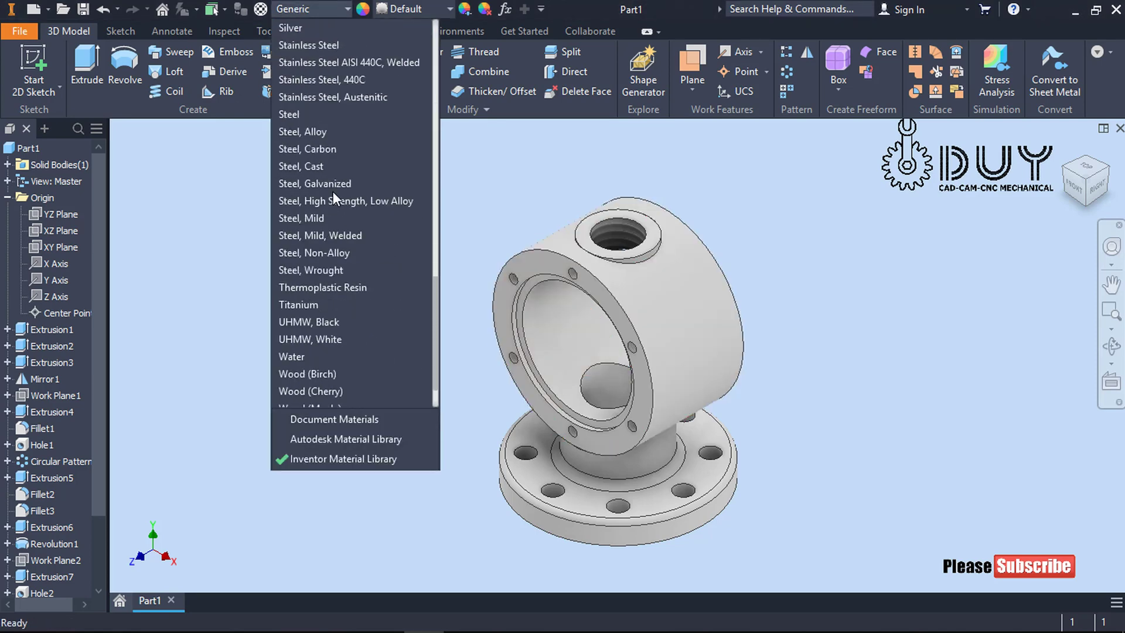
{"action": "left_click", "coordinate": [364, 120]}
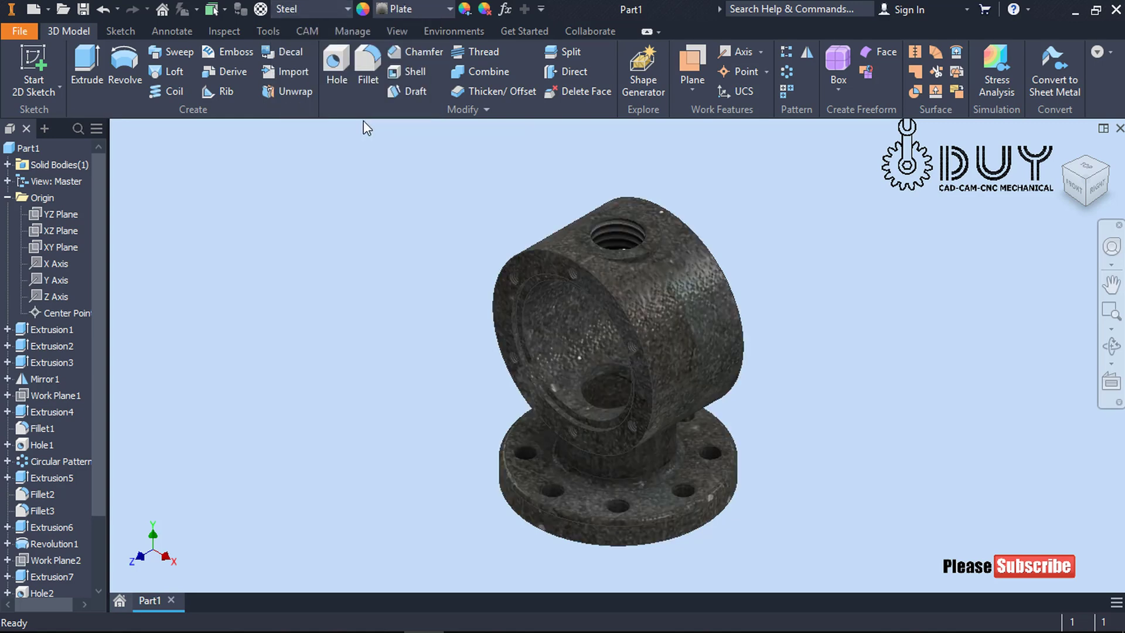
- Assign the Stainless Steel material to the part
{"action": "left_click", "coordinate": [294, 7]}
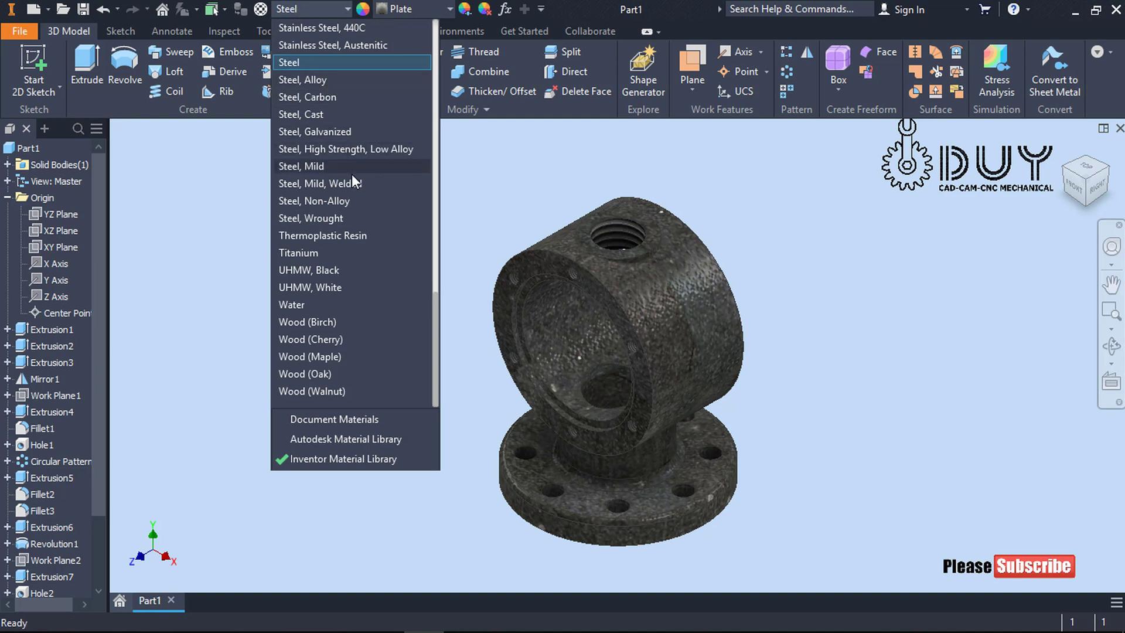
{"action": "scroll", "coordinate": [352, 174], "scroll_direction": "up", "scroll_amount": 1}
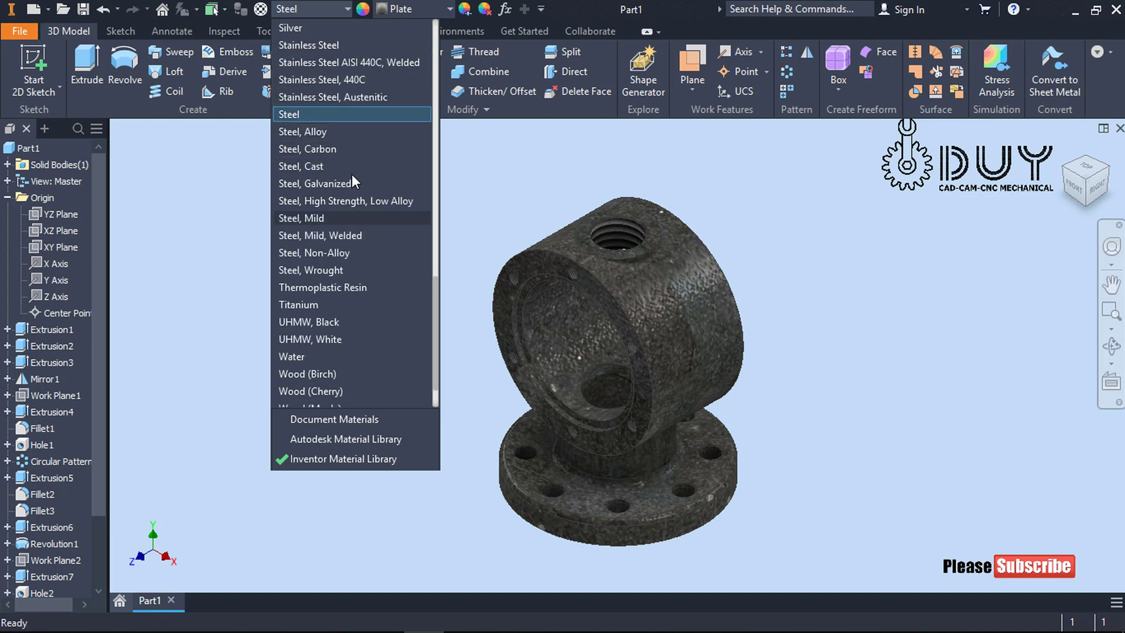
{"action": "left_click", "coordinate": [359, 46]}
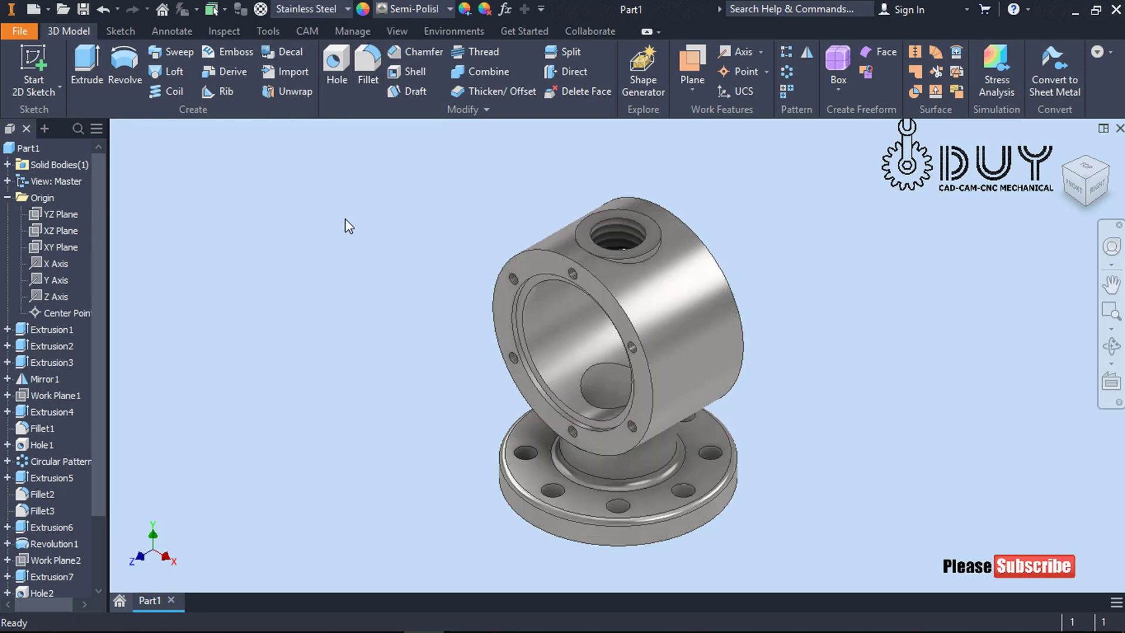
- Save the part as Main Body in the Projects folder
{"action": "left_click", "coordinate": [82, 9]}
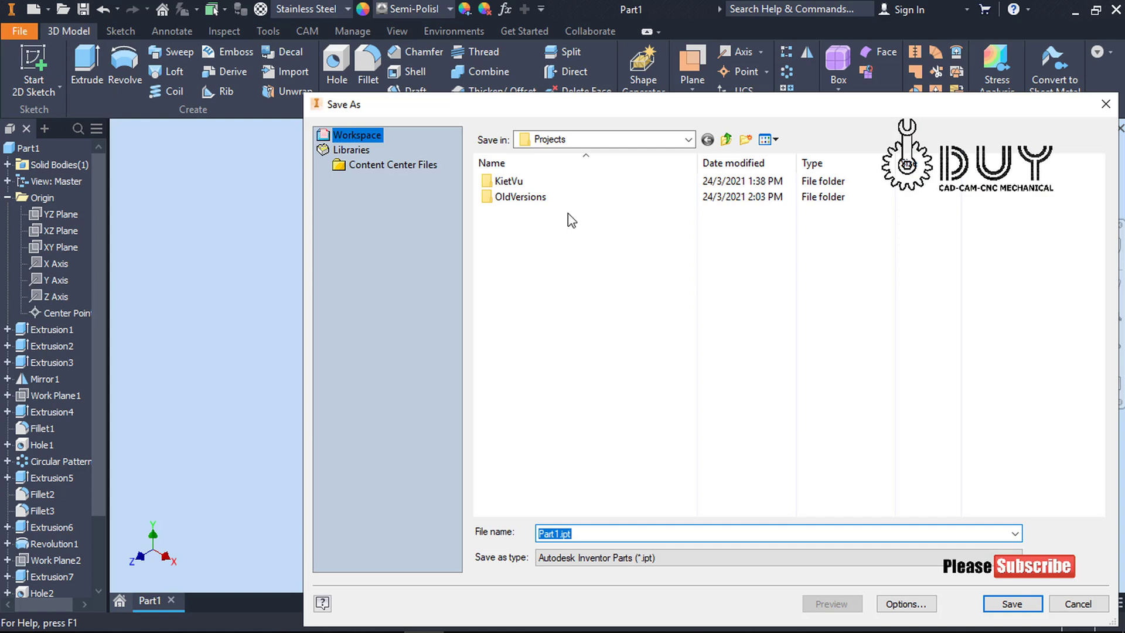
{"action": "left_click", "coordinate": [659, 140]}
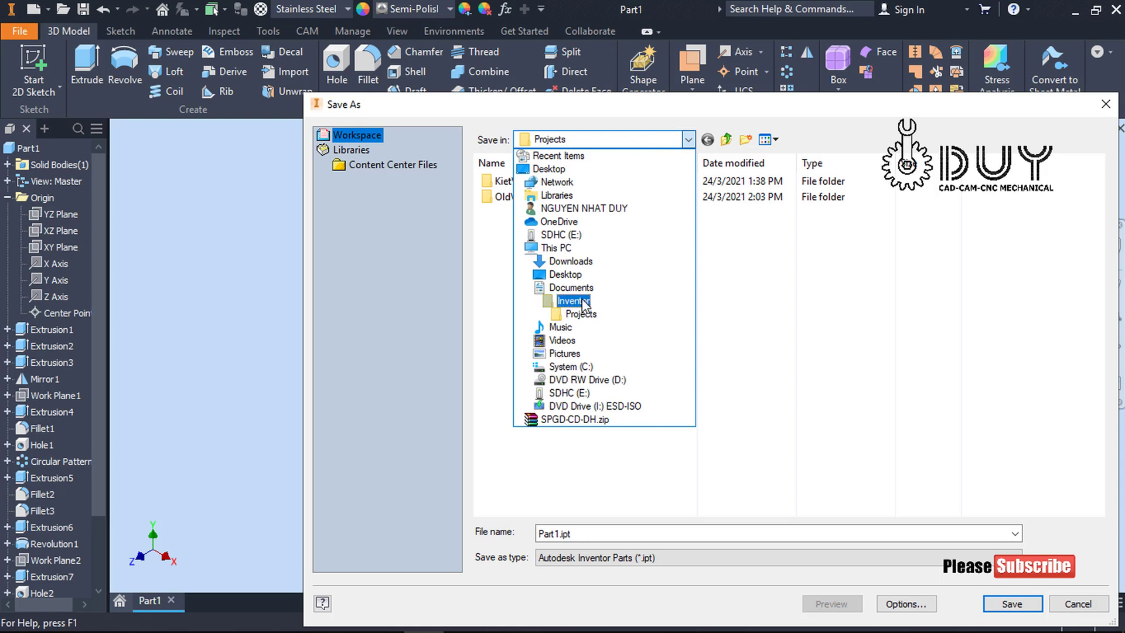
{"action": "left_click", "coordinate": [580, 313]}
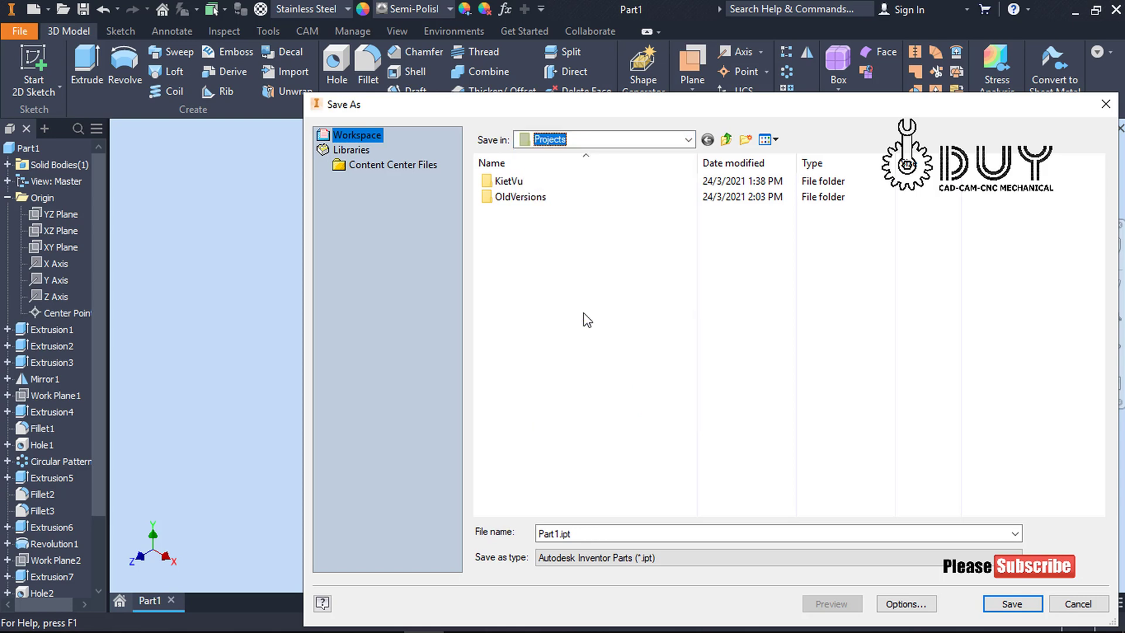
{"action": "left_click", "coordinate": [640, 538]}
{"action": "type", "text": "M"}
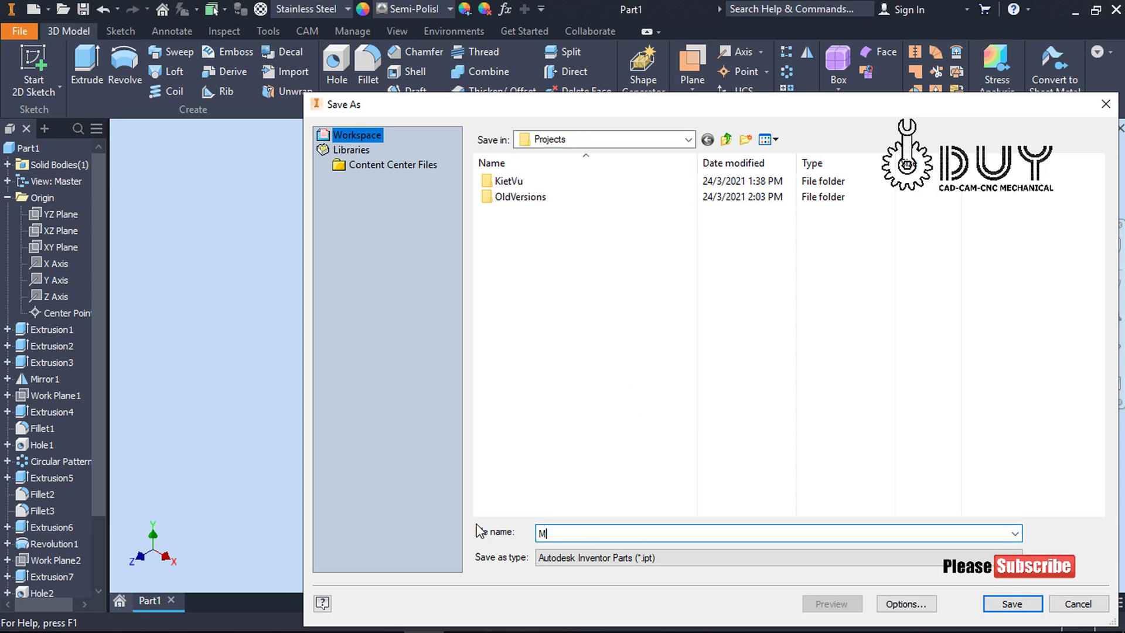
{"action": "type", "text": "ain Body"}
{"action": "left_click", "coordinate": [1015, 607]}
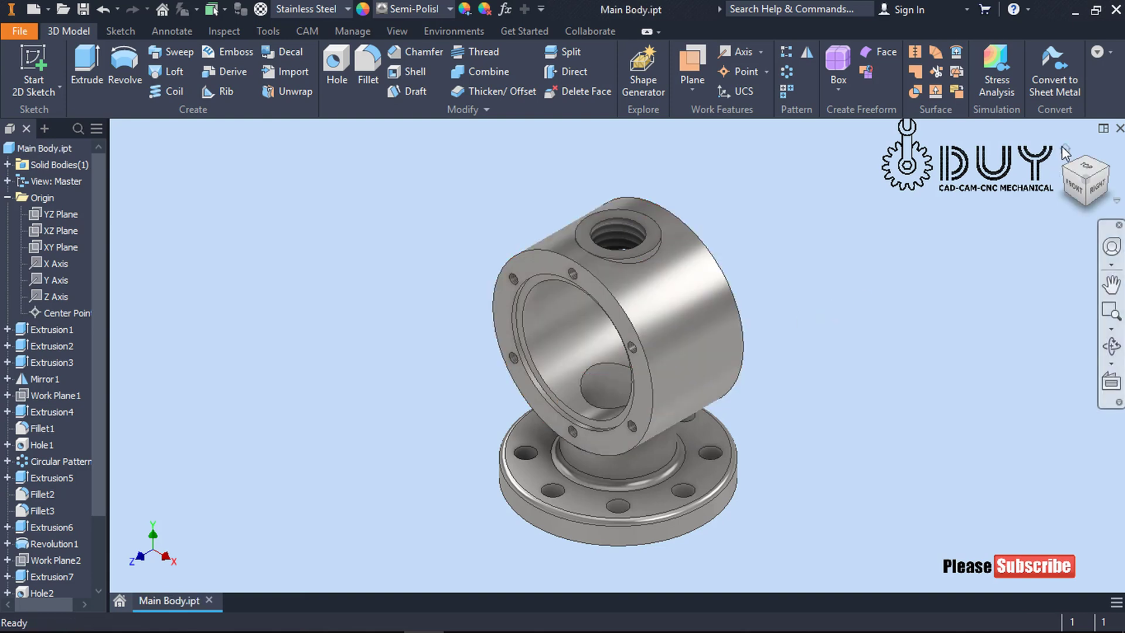
- Set the current view as the home view with the Fit to View option
{"action": "left_click", "coordinate": [1117, 200]}
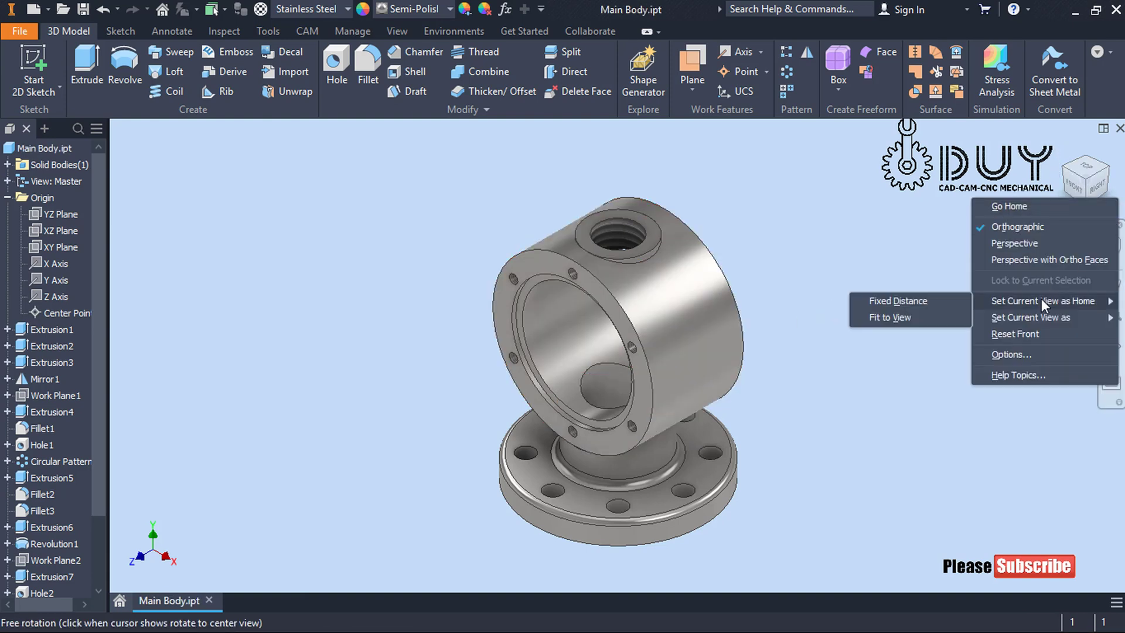
{"action": "left_click", "coordinate": [959, 321]}
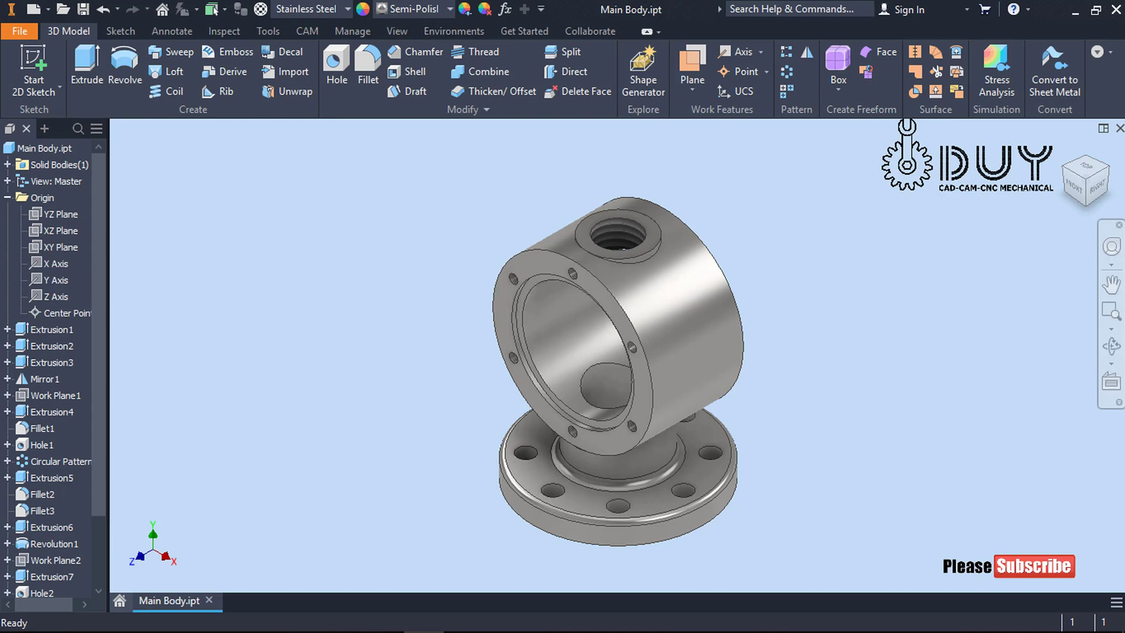